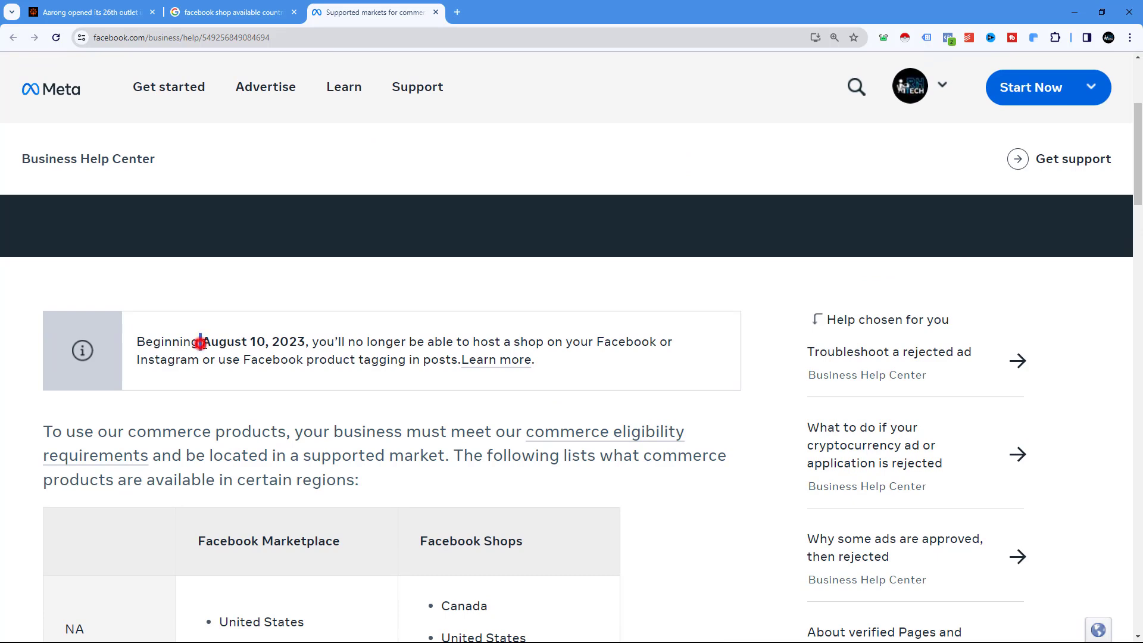
Step: Review which NA, LATAM and EMEA countries are supported for Facebook Marketplace and Facebook Shops in the Meta help table
scroll(356, 340, "down", 6)
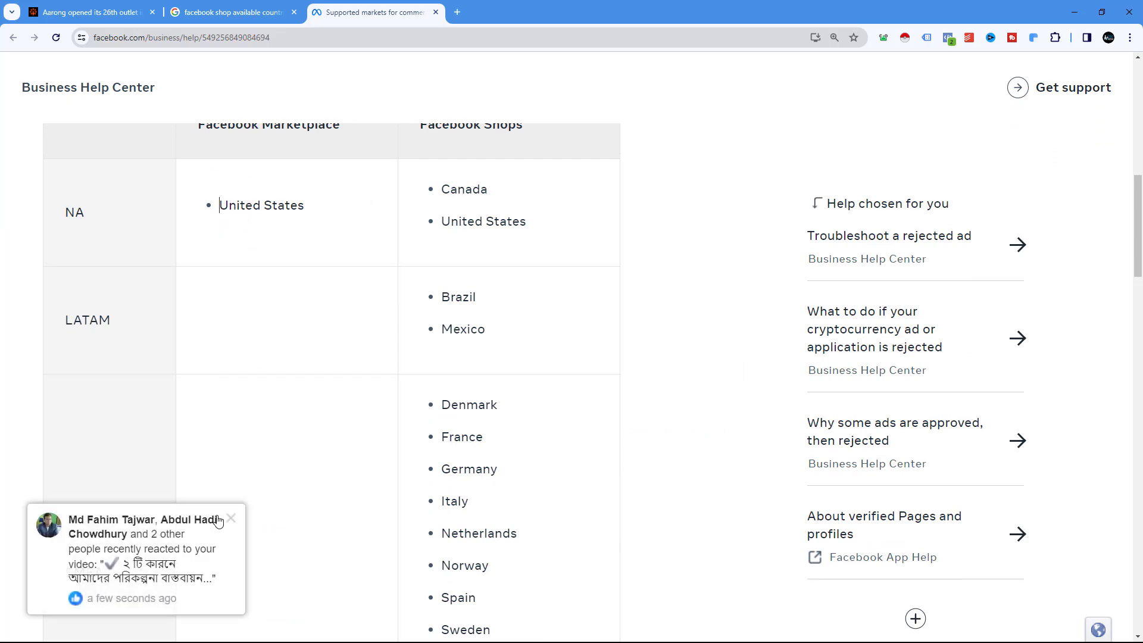
left_click(228, 517)
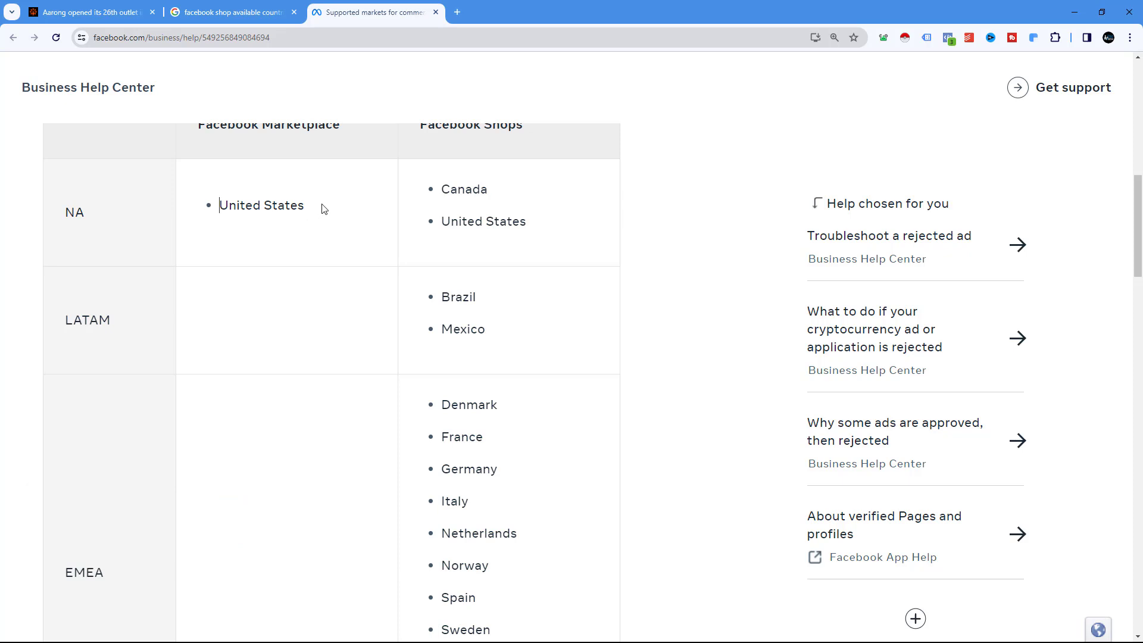
scroll(462, 186, "up", 1)
double_click(456, 250)
left_click_drag(462, 281, 512, 286)
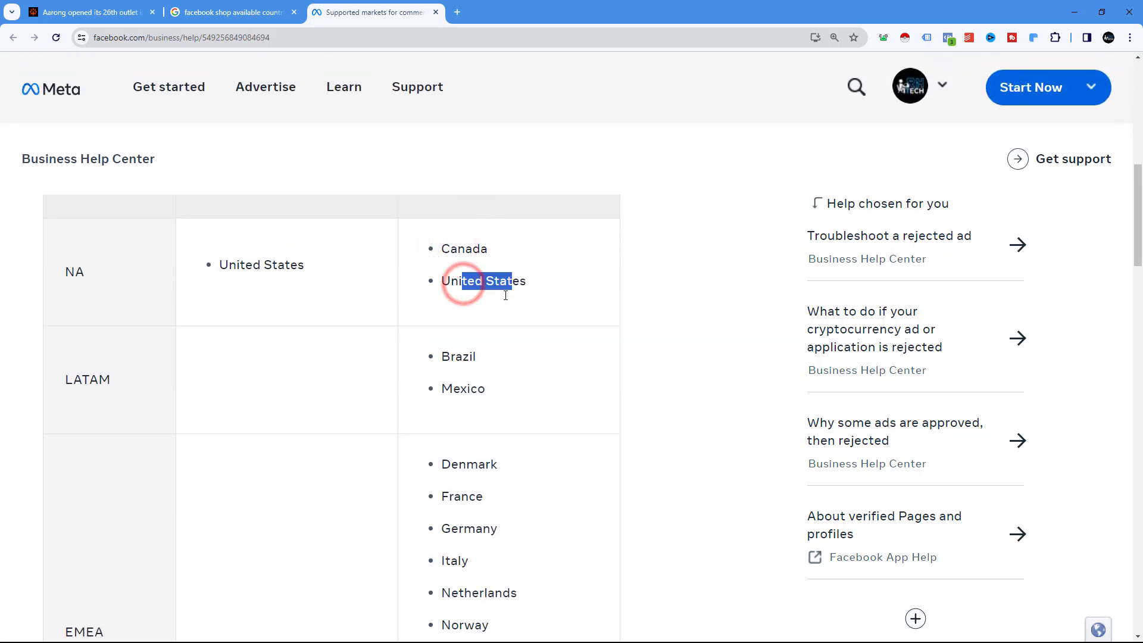
scroll(365, 365, "down", 2)
left_click_drag(82, 260, 114, 262)
left_click_drag(439, 236, 518, 283)
scroll(511, 283, "down", 4)
left_click_drag(55, 273, 111, 271)
left_click_drag(447, 139, 535, 416)
Step: Review the APAC countries supported for Facebook Shops and return to the start of the supported markets article
scroll(467, 354, "down", 5)
left_click(78, 315)
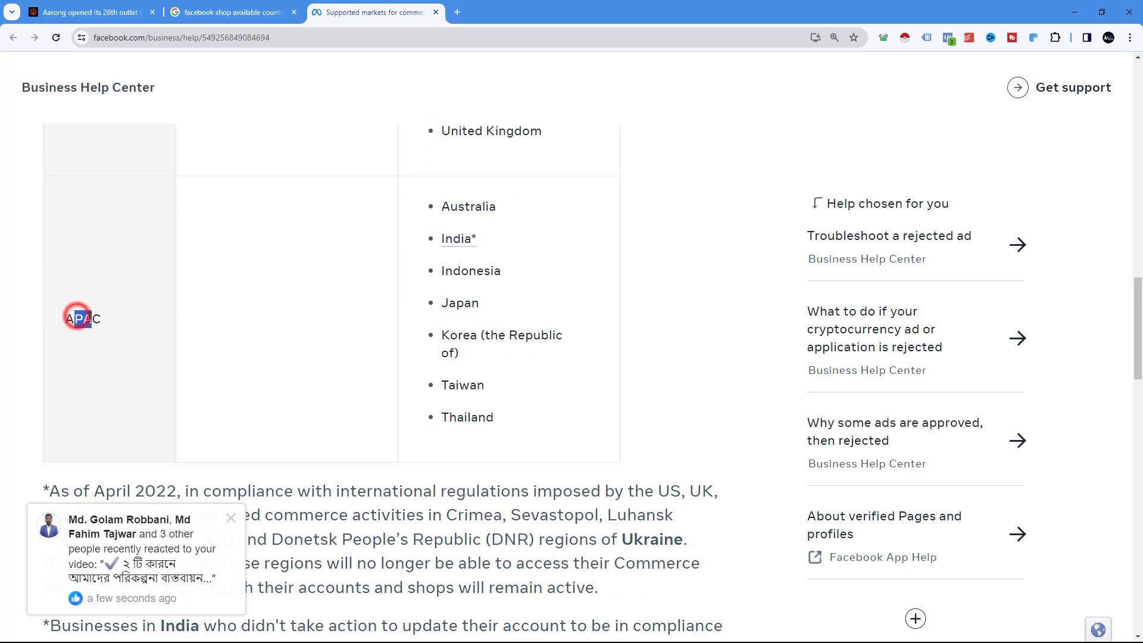
scroll(452, 285, "up", 1)
left_click(441, 263)
left_click_drag(454, 269, 527, 485)
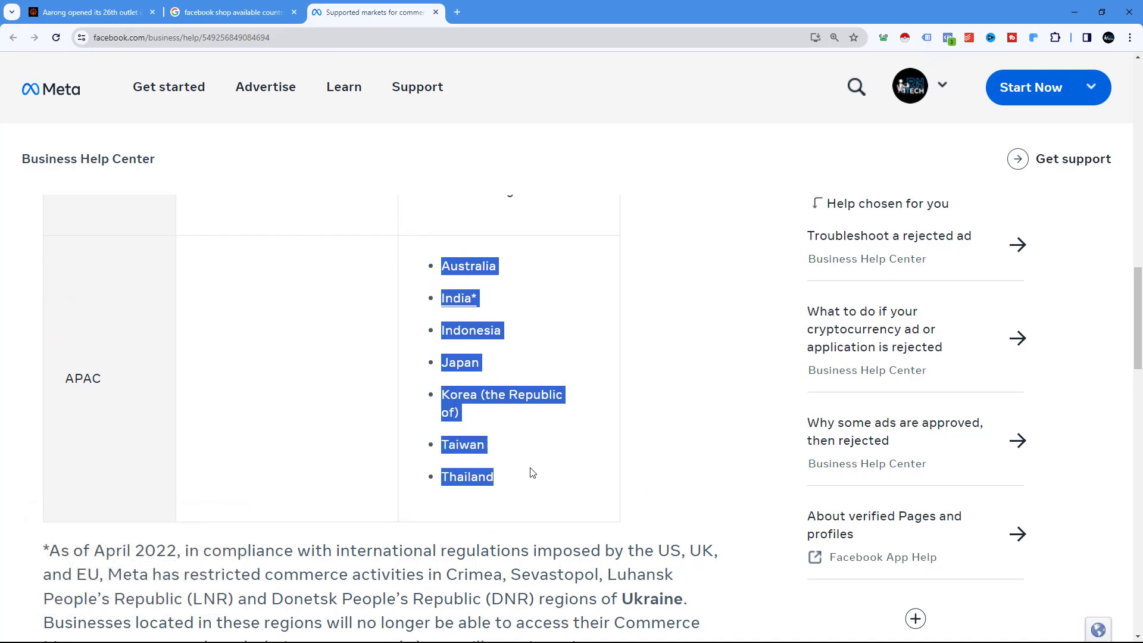
scroll(547, 404, "up", 15)
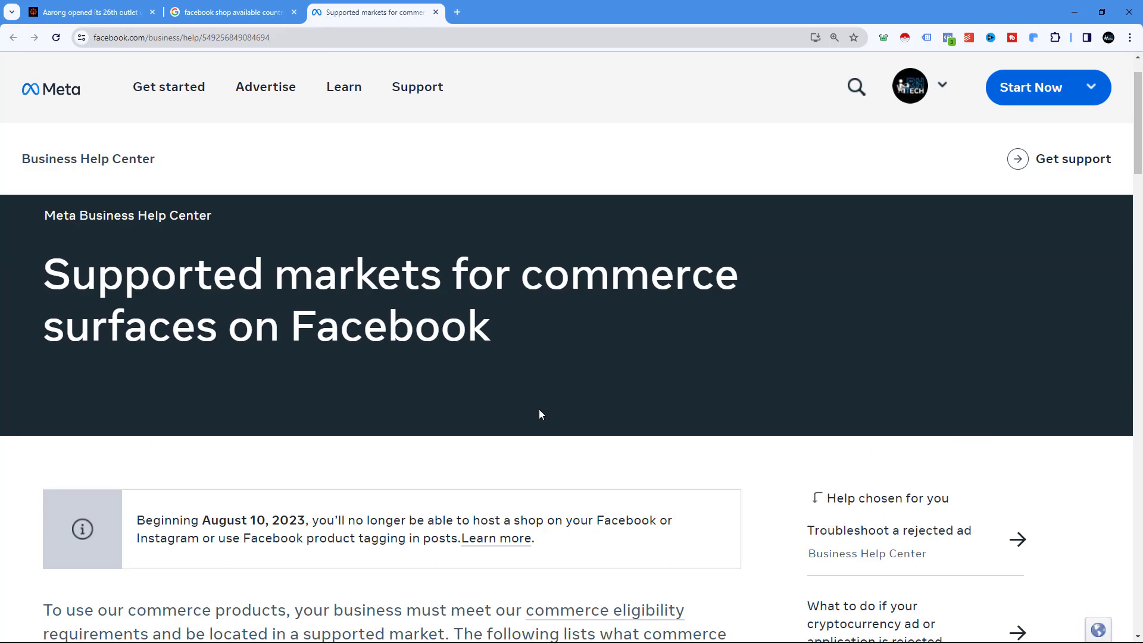
scroll(538, 409, "down", 6)
scroll(543, 336, "up", 6)
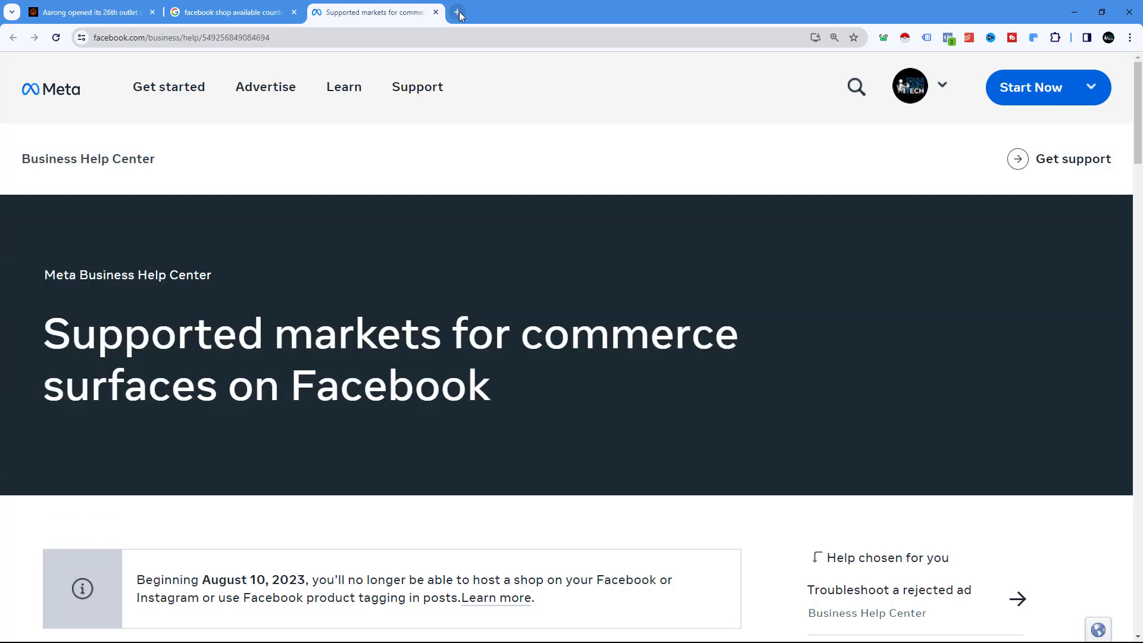
Step: Open Meta Business Suite at business.facebook.com in a new browser tab
left_click(457, 12)
type("busi")
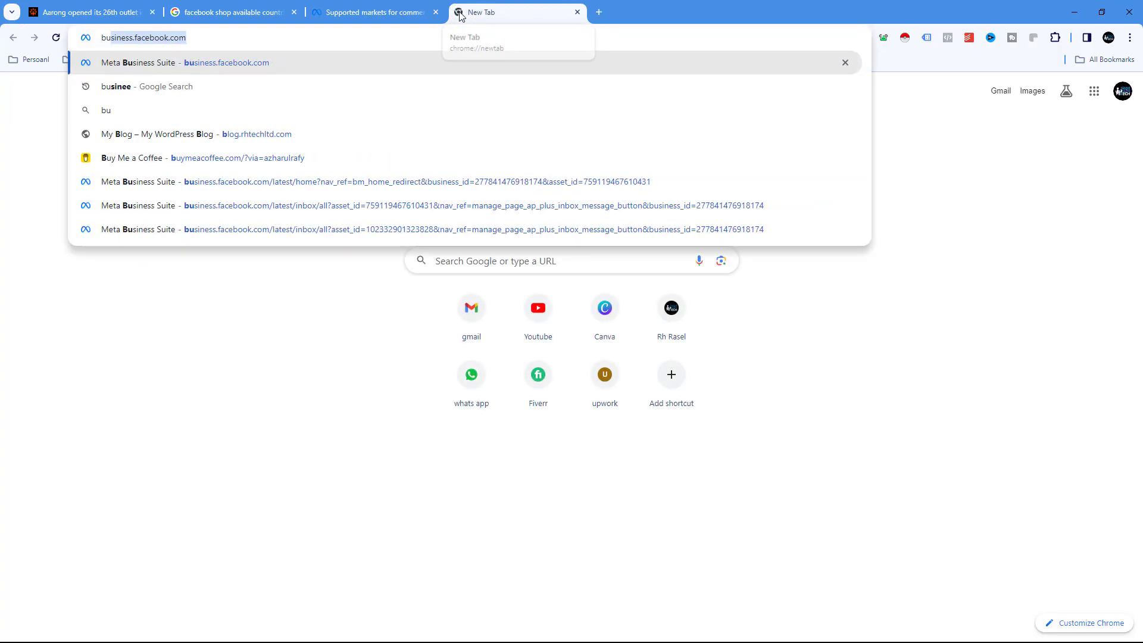
key("Return")
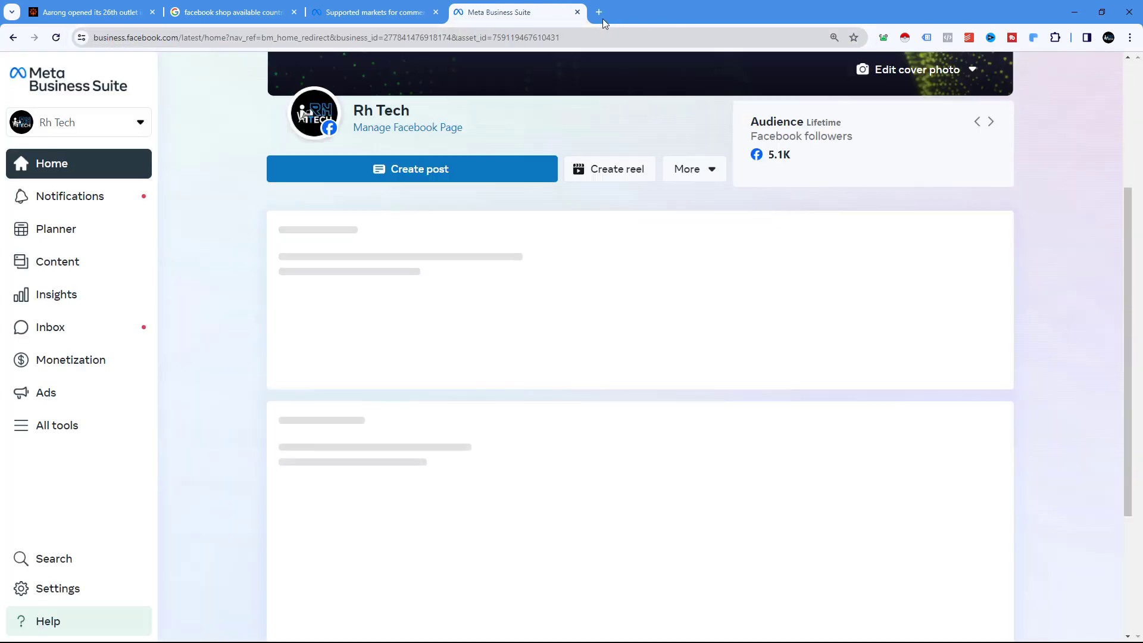
Step: Open blog.rhtechltd.com in another new tab and place that tab before the Meta Business Suite one
left_click(601, 16)
type("blo")
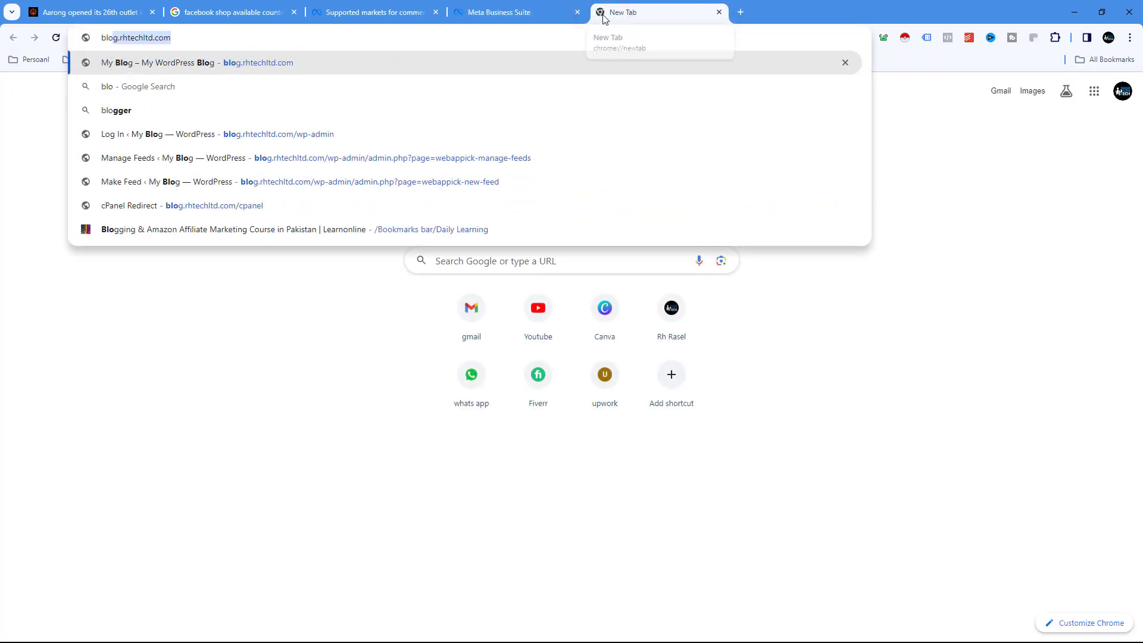
key("Return")
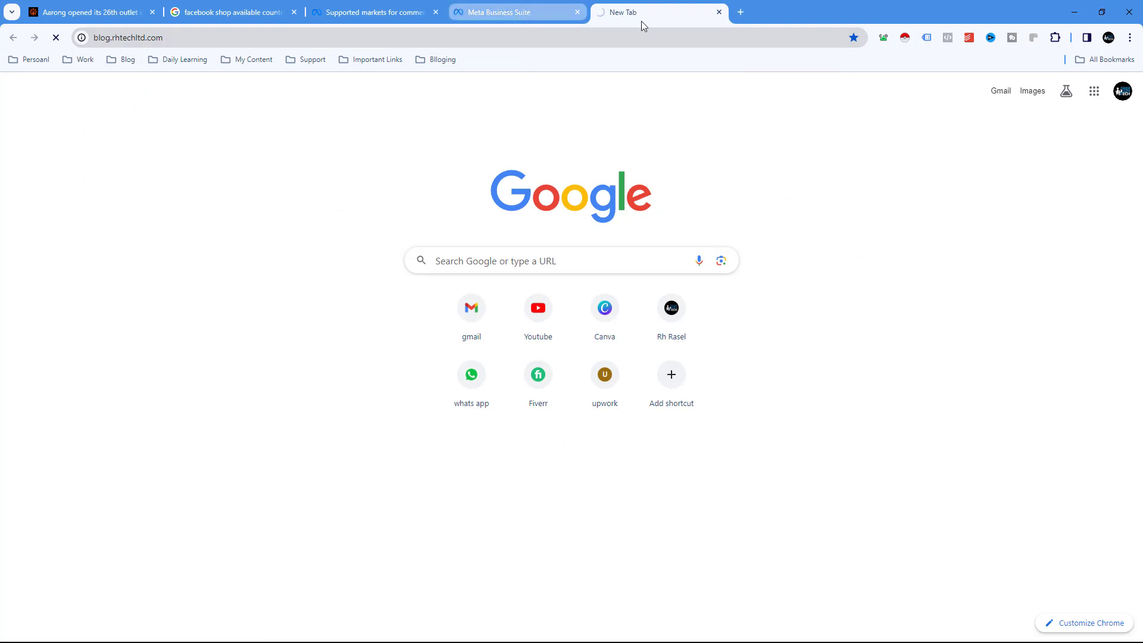
left_click_drag(645, 21, 500, 12)
Step: Switch back to Meta Business Suite and show the business account's Catalogs under Data Sources in its settings
left_click(632, 12)
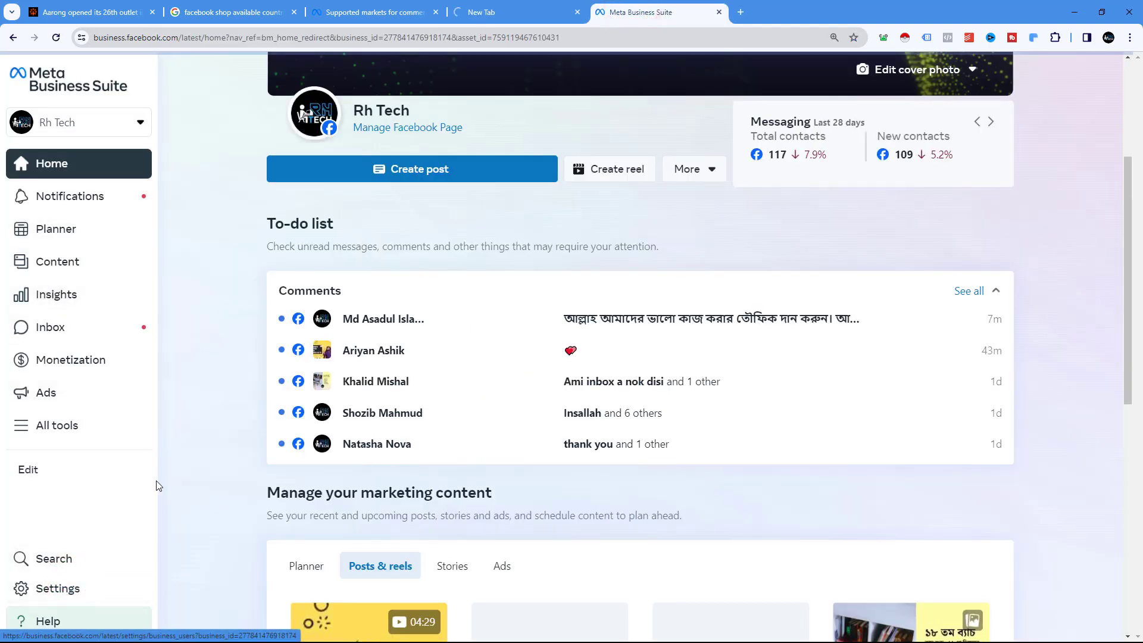
left_click(58, 589)
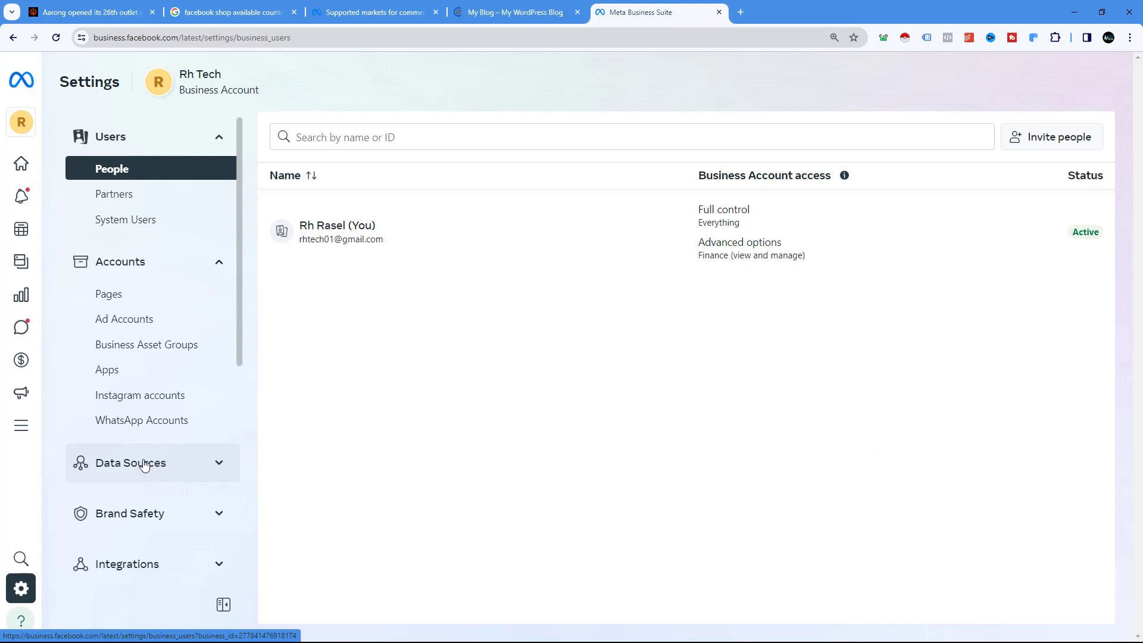
scroll(145, 409, "down", 2)
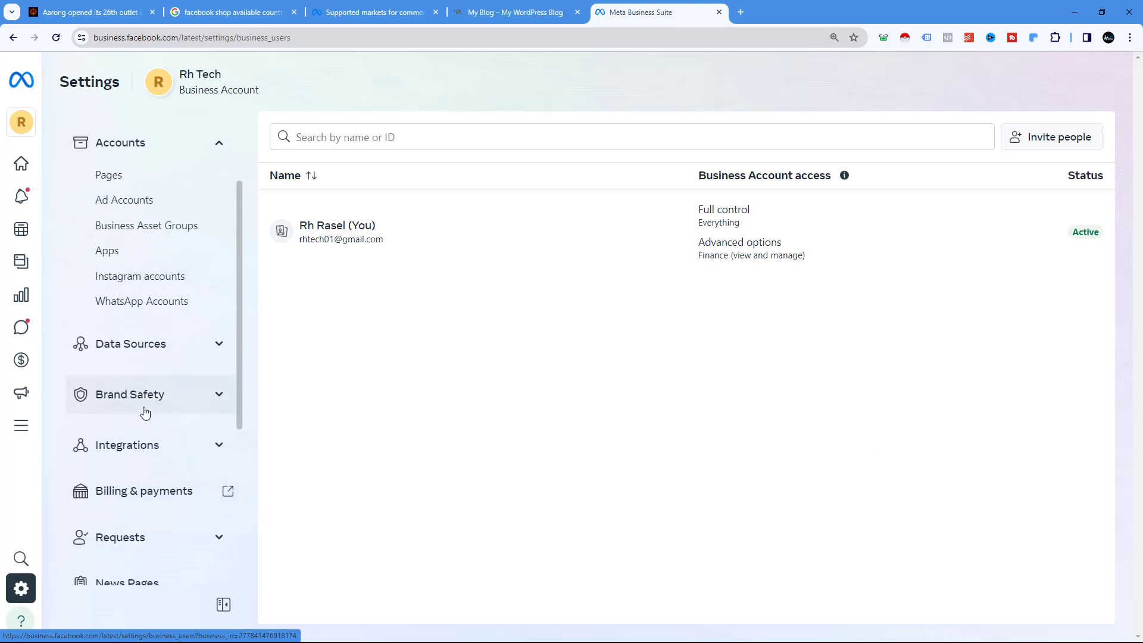
left_click(152, 345)
scroll(145, 351, "down", 2)
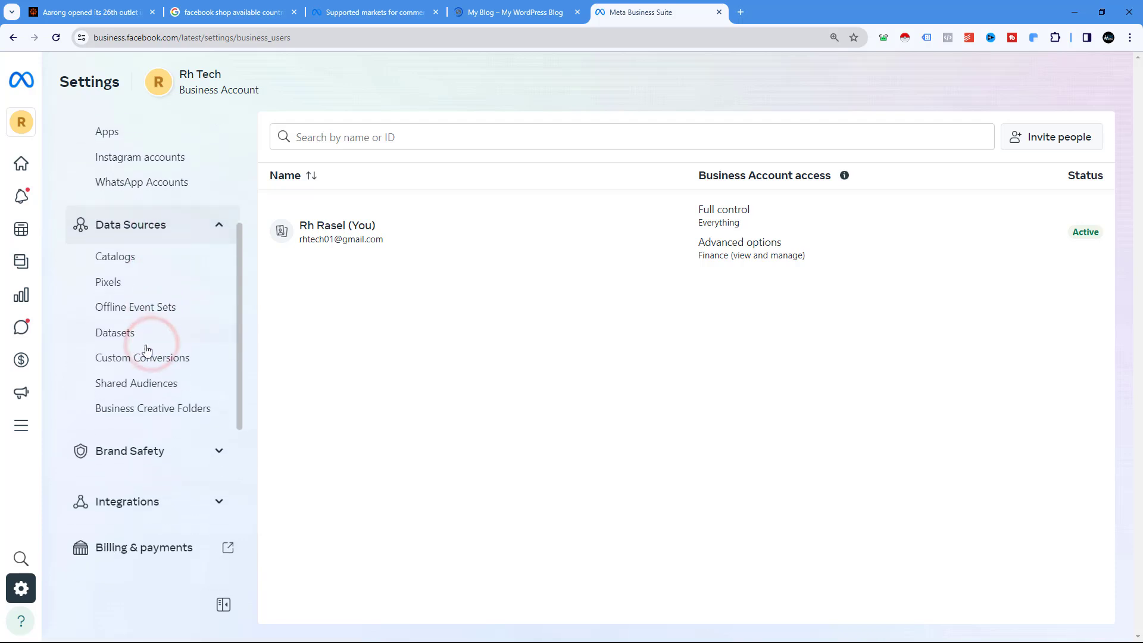
left_click(116, 257)
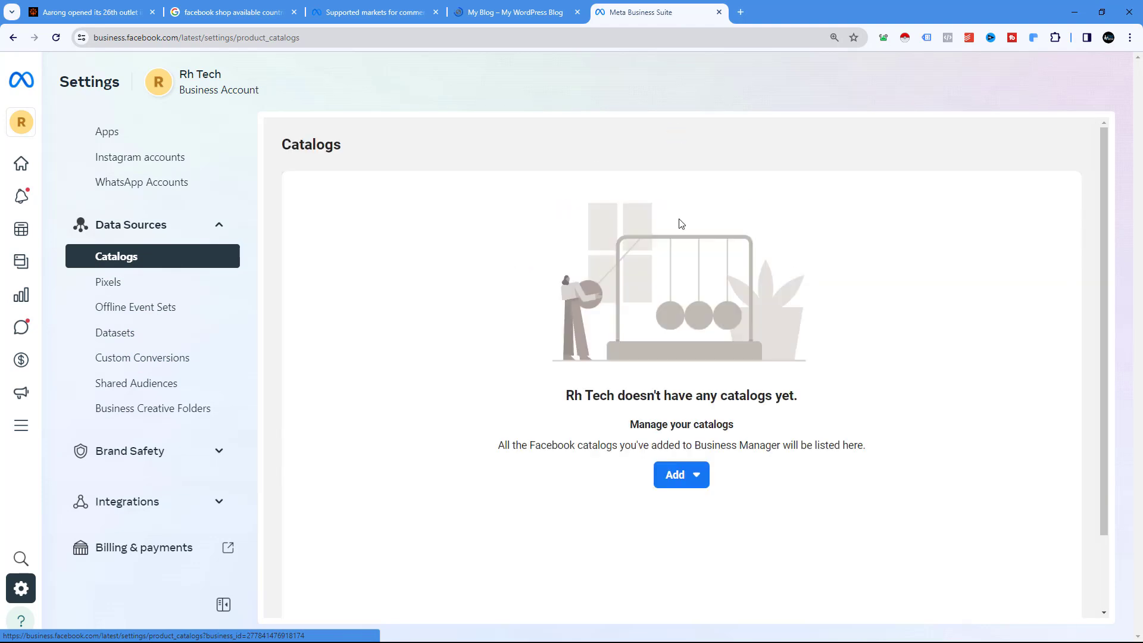
left_click_drag(281, 144, 806, 526)
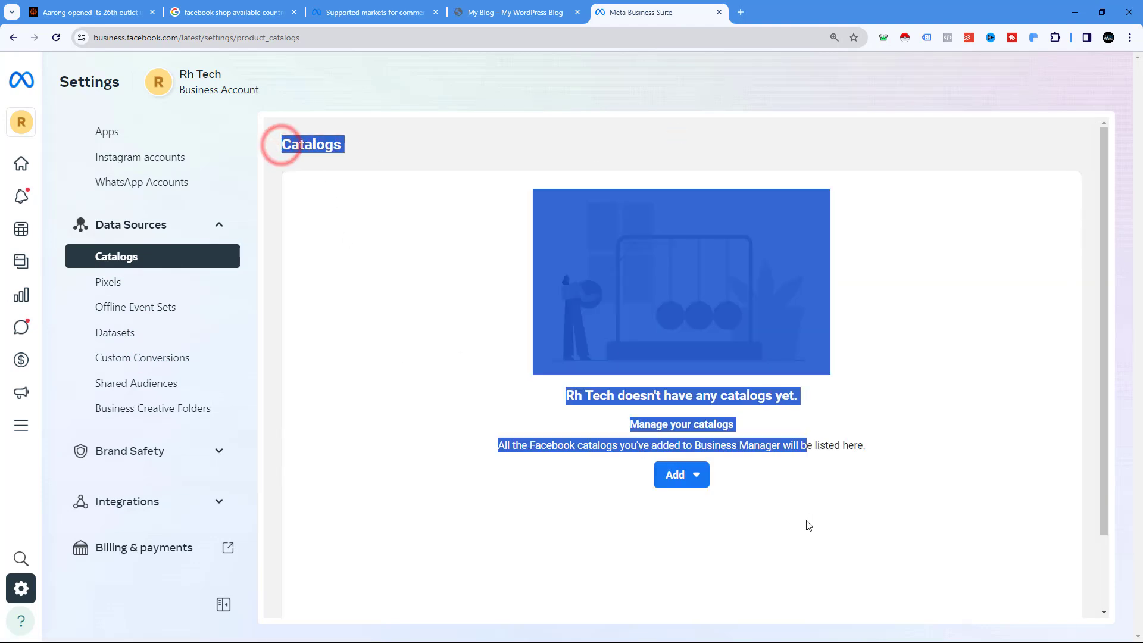
left_click(753, 490)
scroll(751, 485, "down", 2)
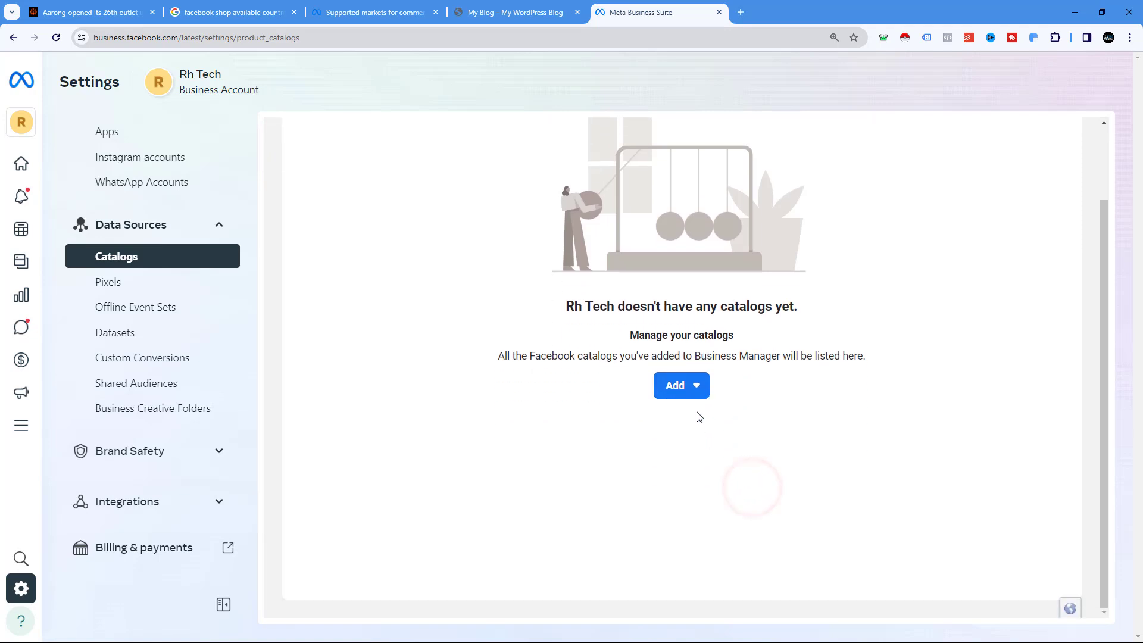
Step: Switch to the blog.rhtechltd.com site and open its WordPress admin login page at wp-admin
left_click(490, 13)
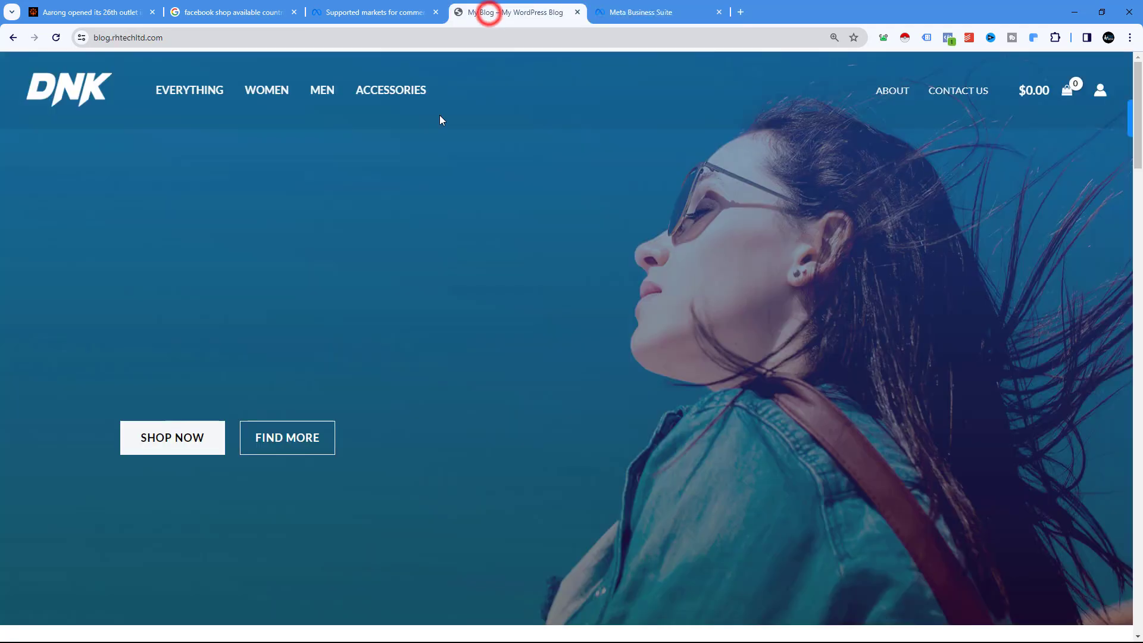
left_click(185, 38)
left_click(216, 36)
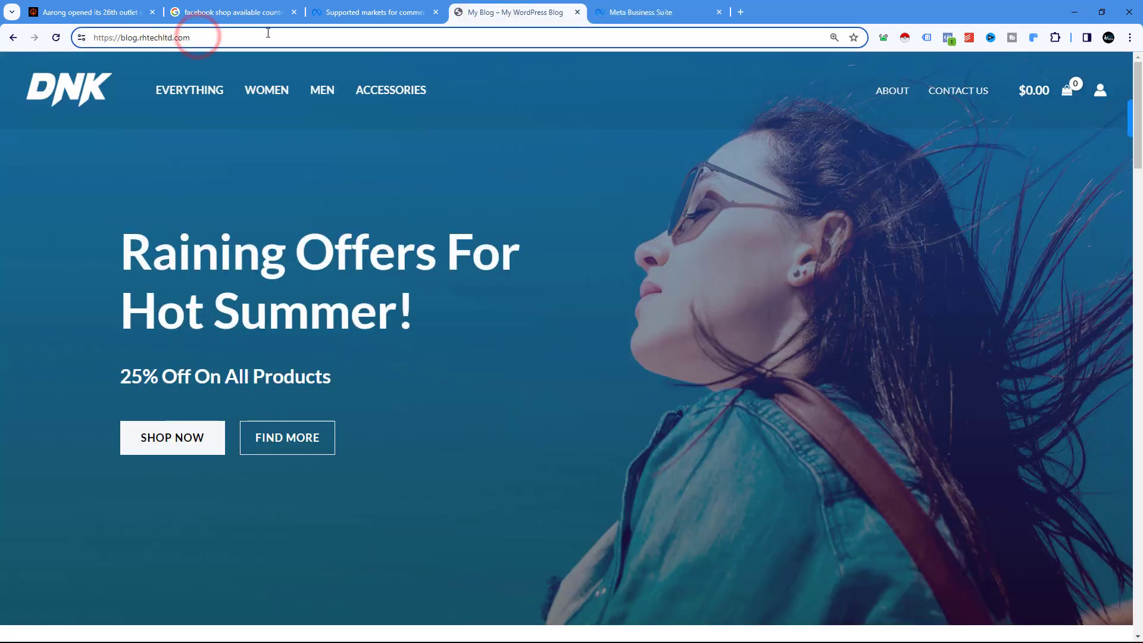
type("/wp")
key("Return")
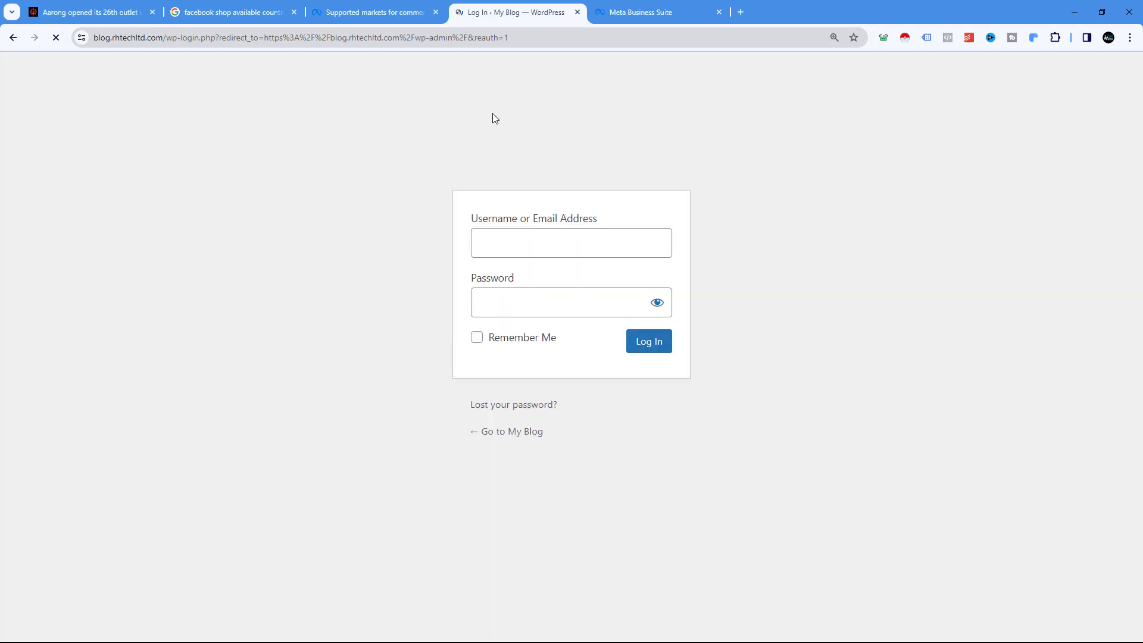
Step: Log in to the WordPress dashboard with the account username and password
left_click(504, 238)
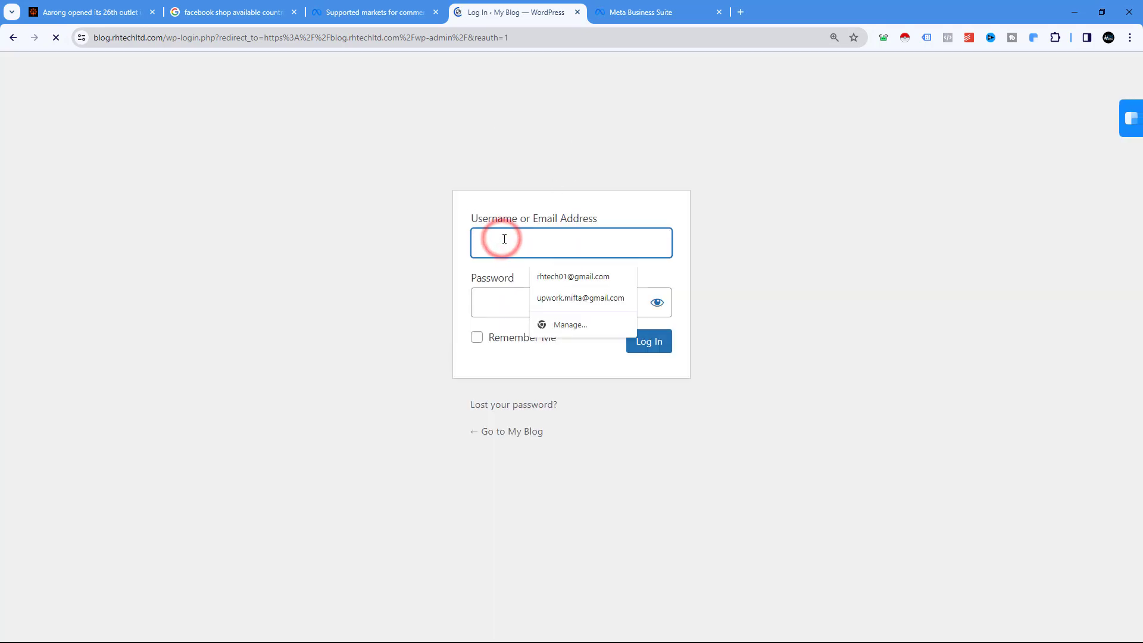
type("rhtech02")
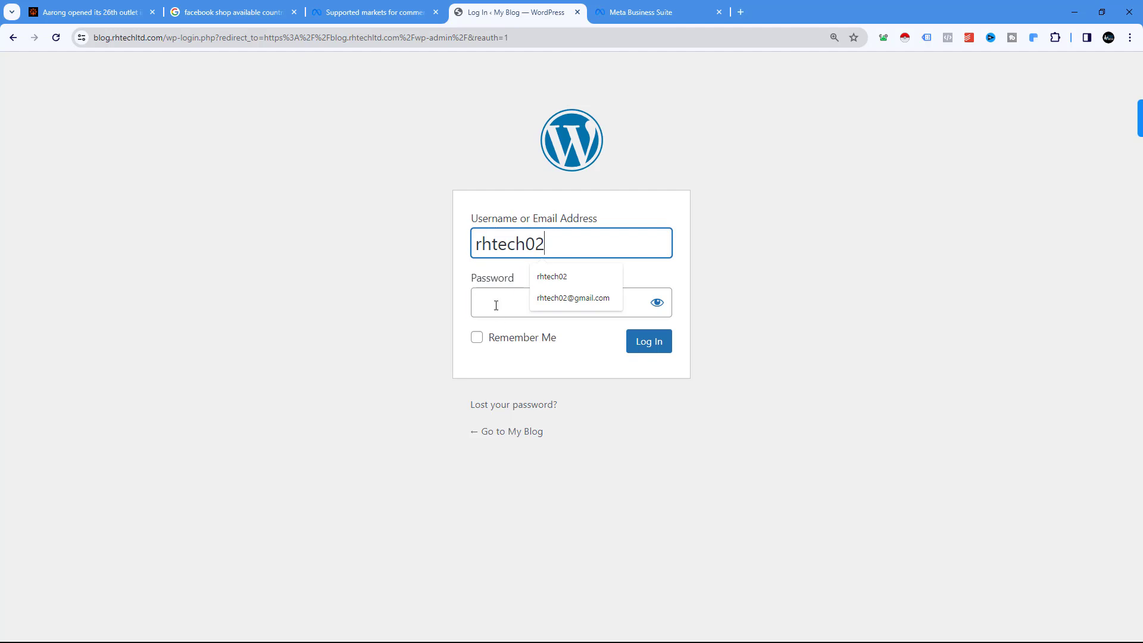
left_click(496, 306)
type("***")
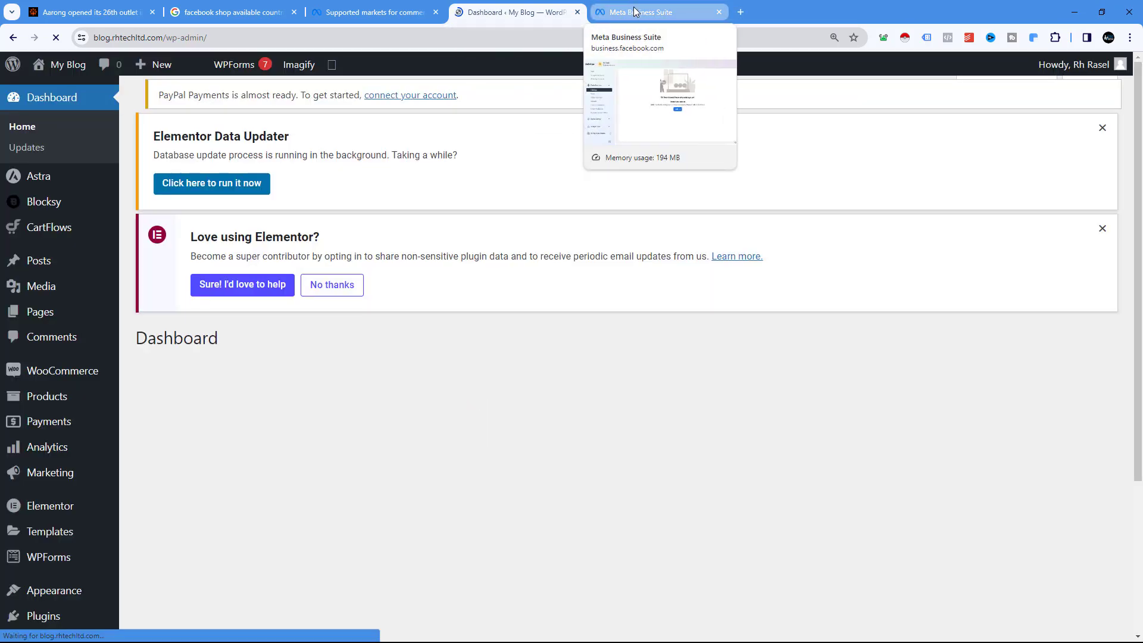
Step: Return to the Catalogs settings in Meta Business Suite and create a new catalog named "Rh Tech Test Catalog"
left_click(634, 12)
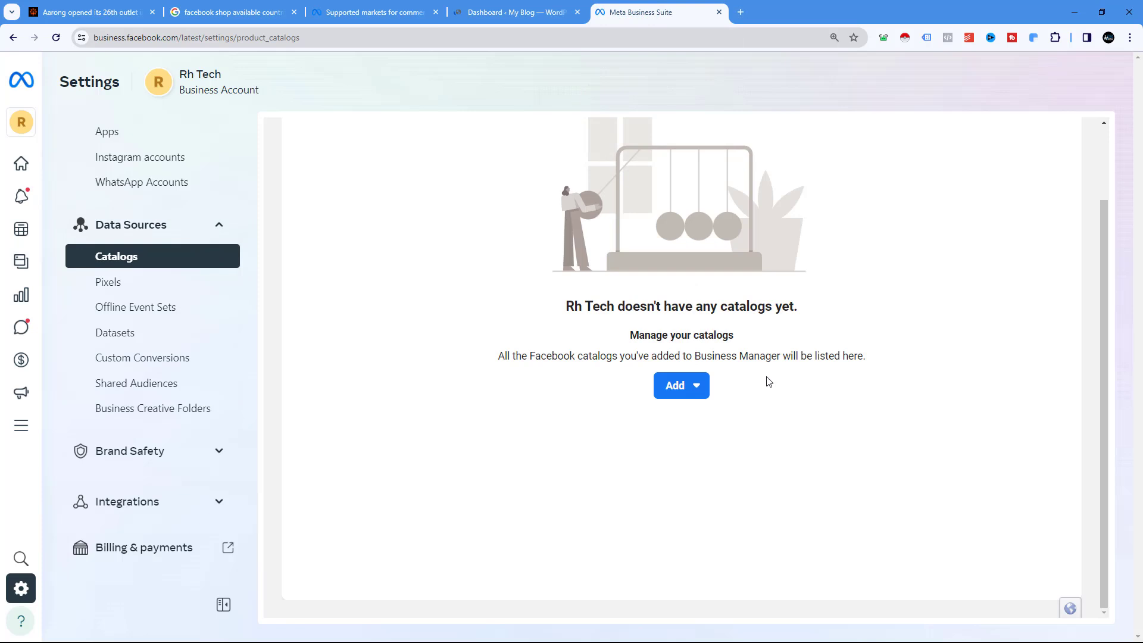
left_click_drag(569, 306, 801, 310)
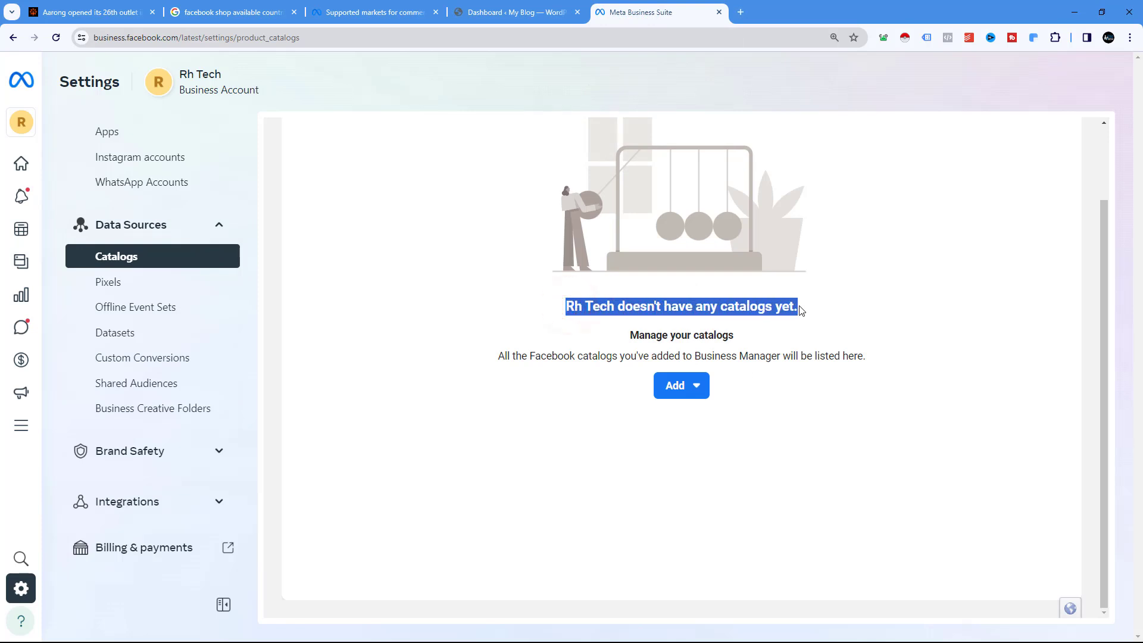
left_click(676, 385)
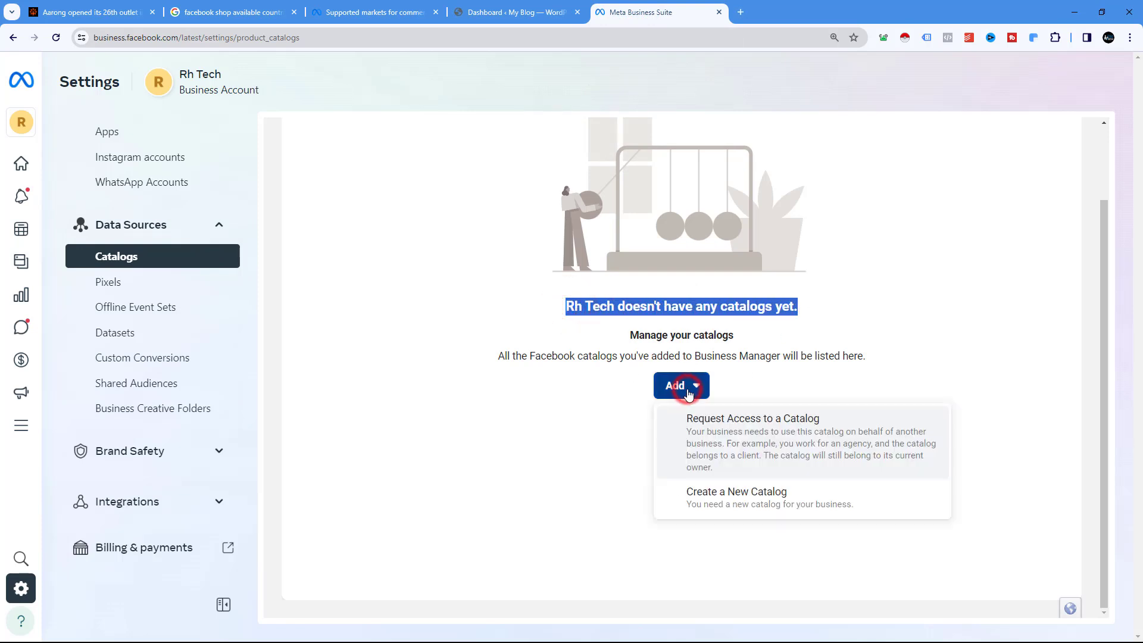
left_click(738, 503)
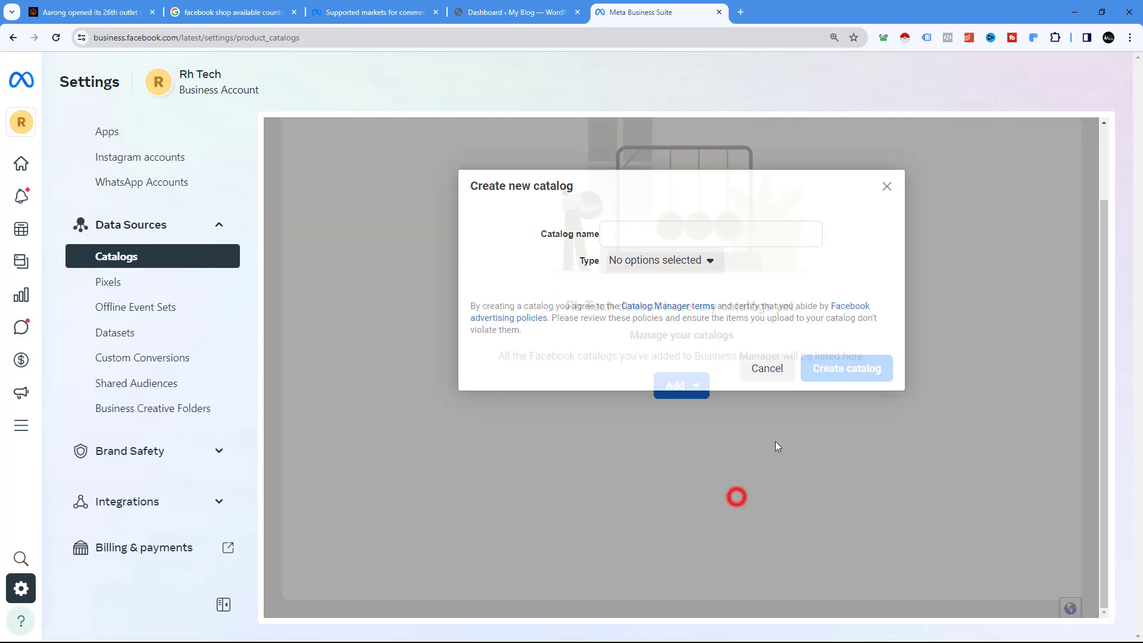
left_click(642, 239)
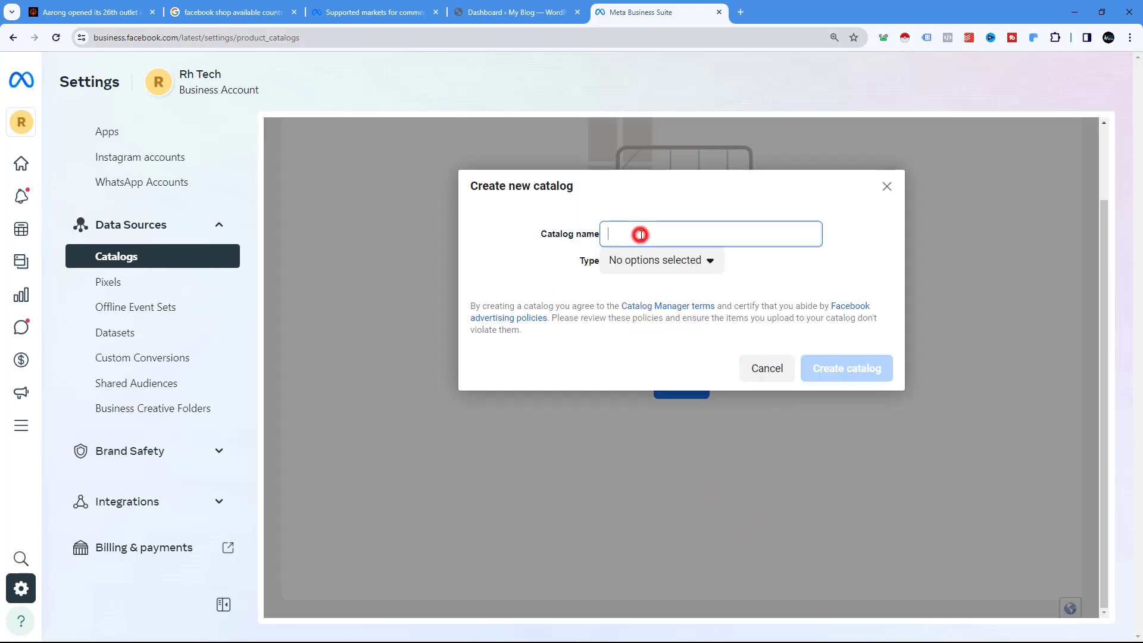
type("Rh Tech Test Catalog")
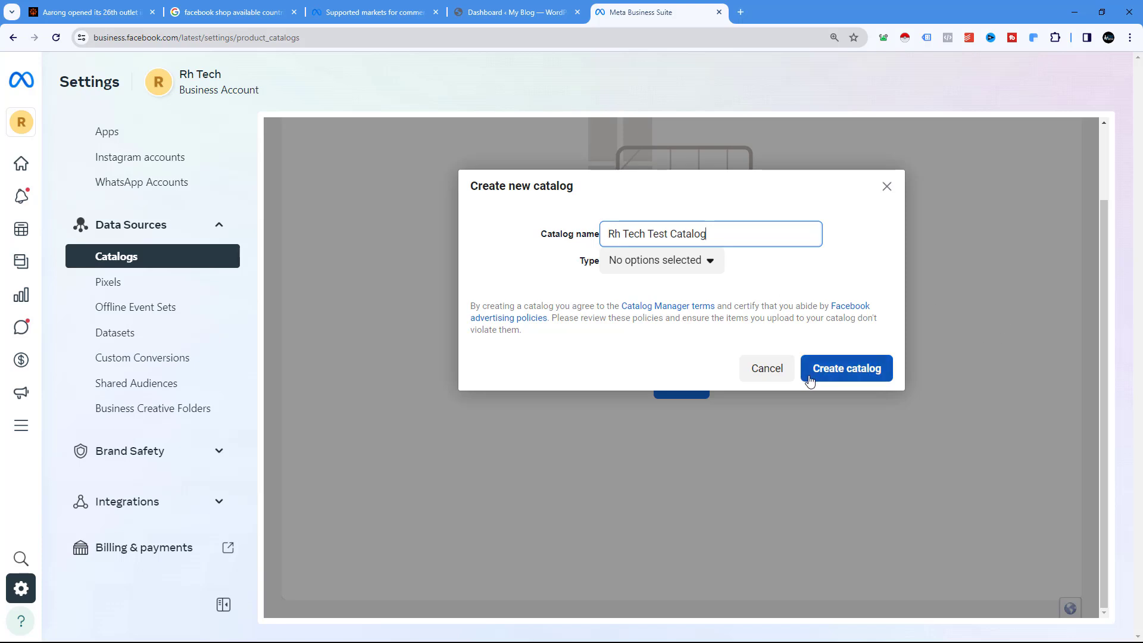
left_click(846, 372)
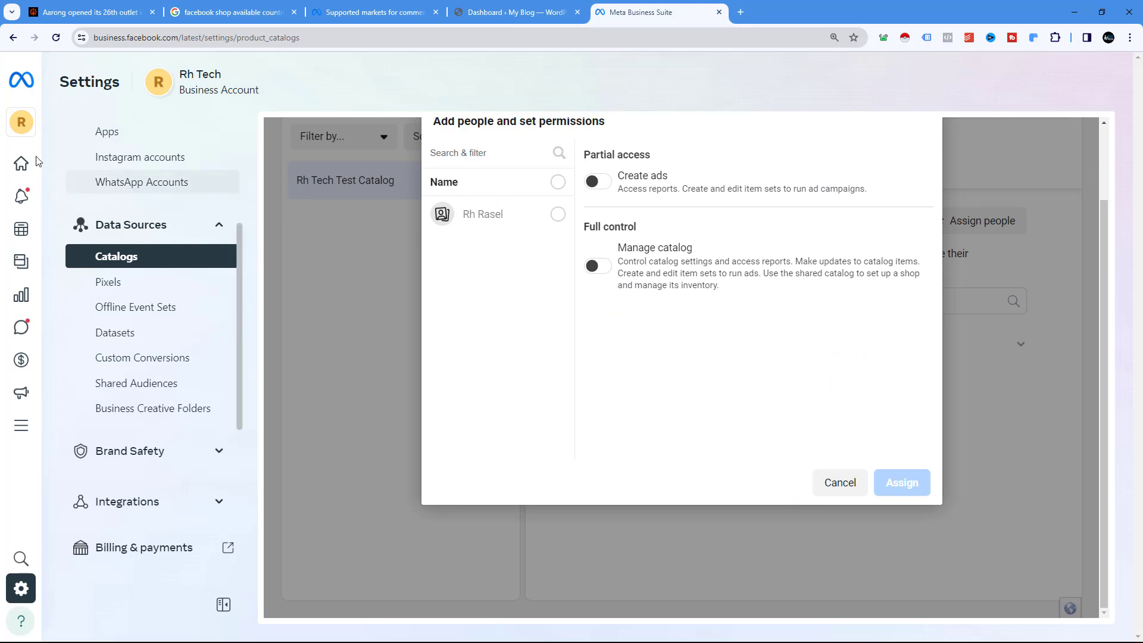
Step: Assign the listed person to the new catalog with Create ads and Manage catalog permissions, and skip connecting a Meta Pixel
left_click(558, 215)
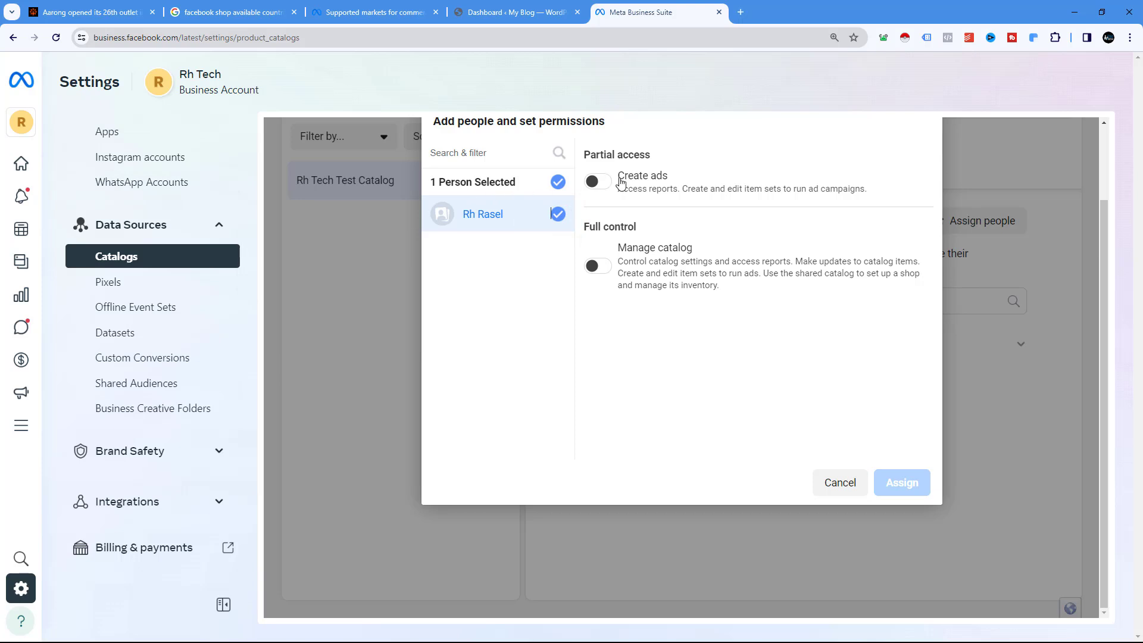
left_click(602, 182)
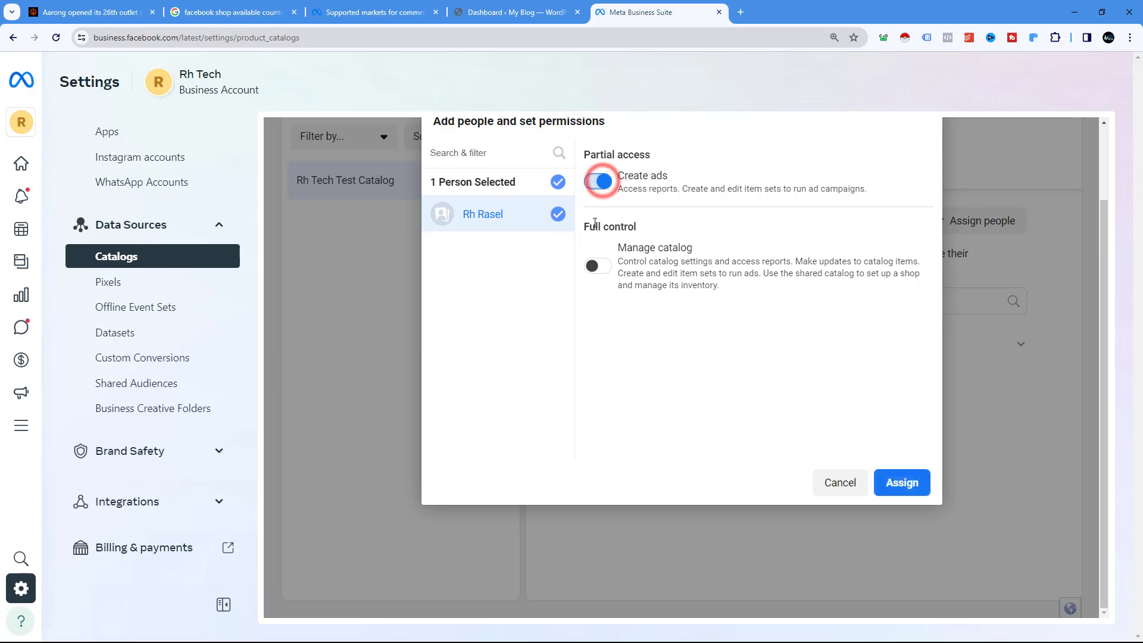
left_click_drag(631, 247, 721, 258)
left_click(597, 266)
left_click(911, 496)
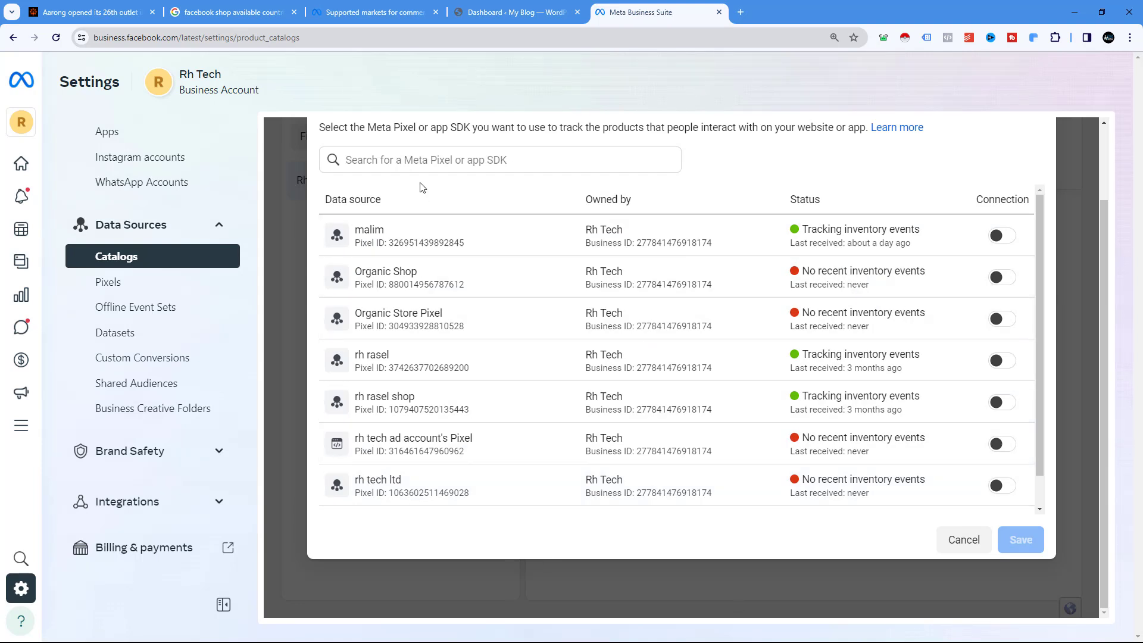
left_click(963, 541)
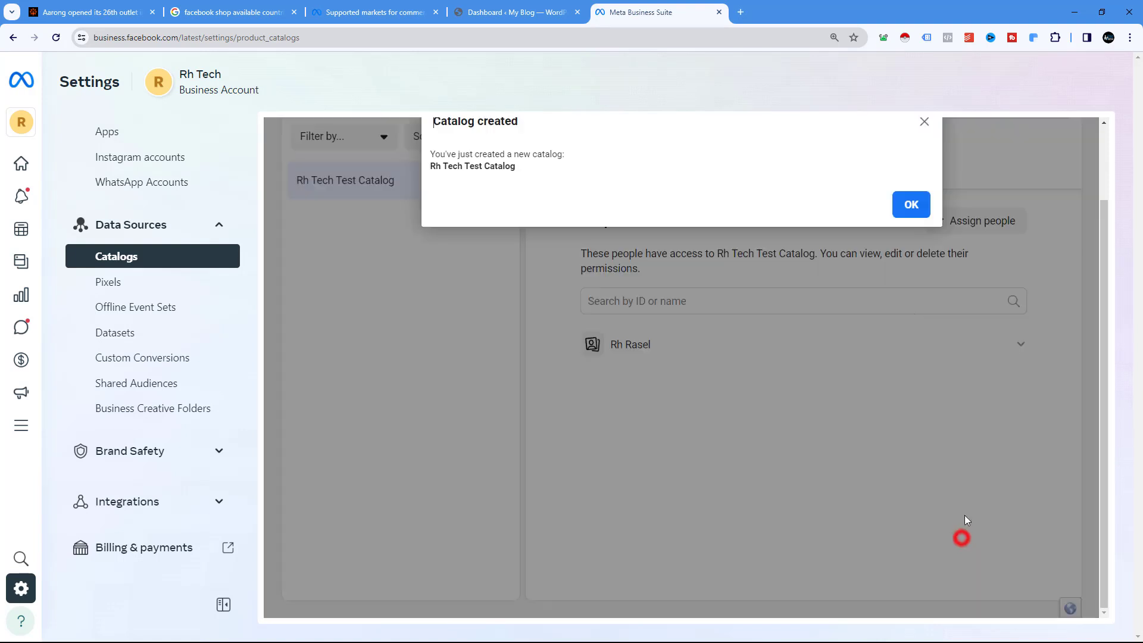
Step: Dismiss the catalog creation notice and open Rh Tech Test Catalog in Commerce Manager
left_click(911, 206)
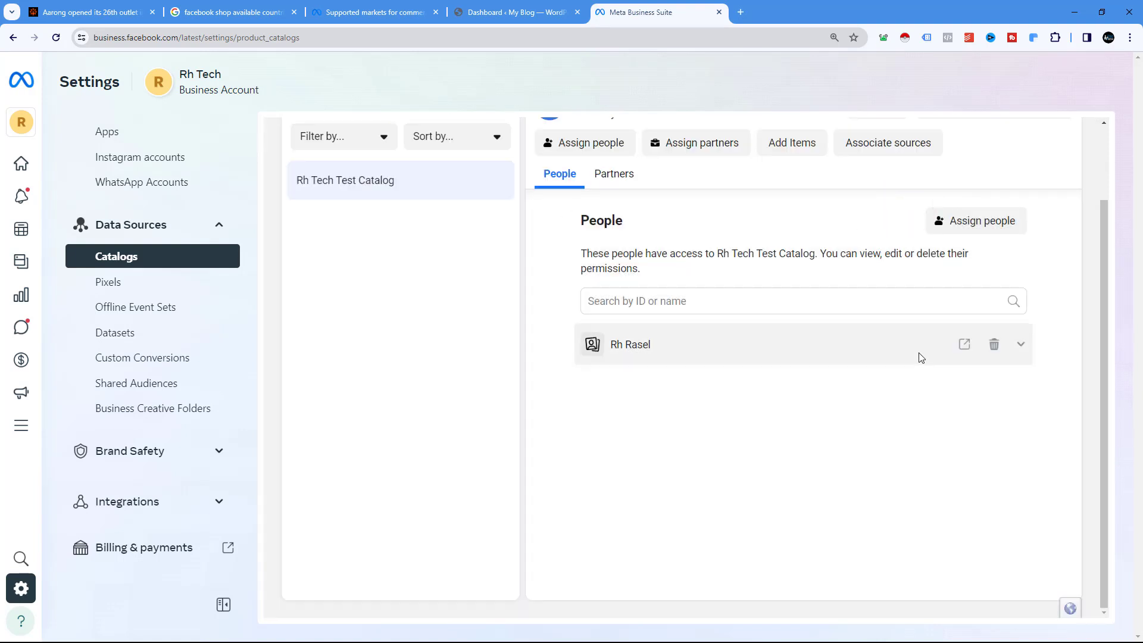
scroll(919, 355, "up", 2)
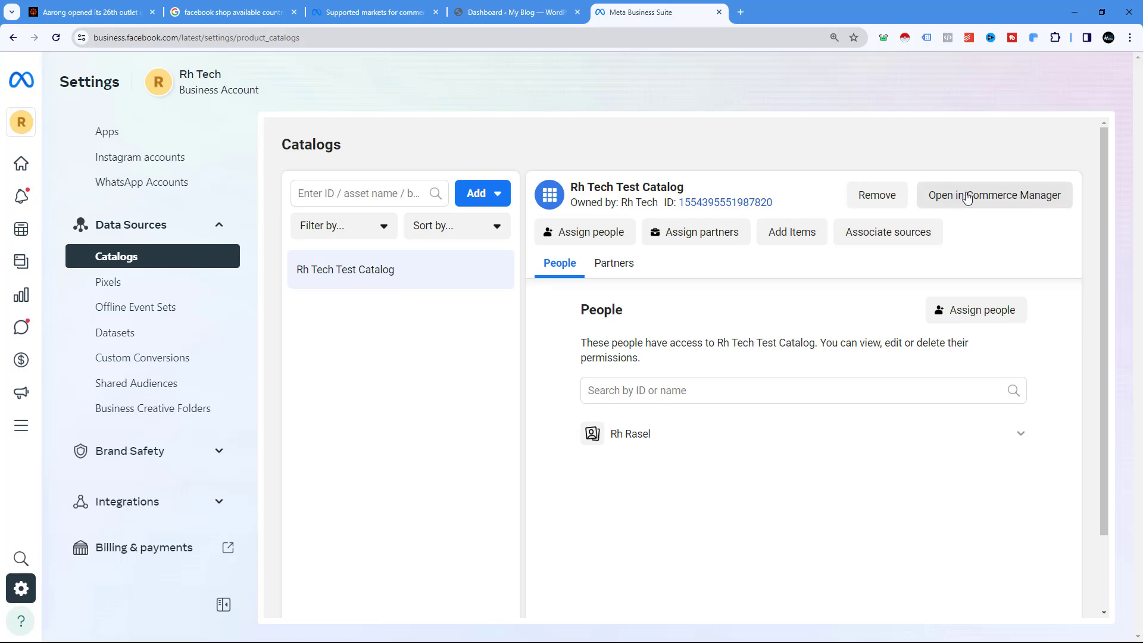
left_click(945, 196)
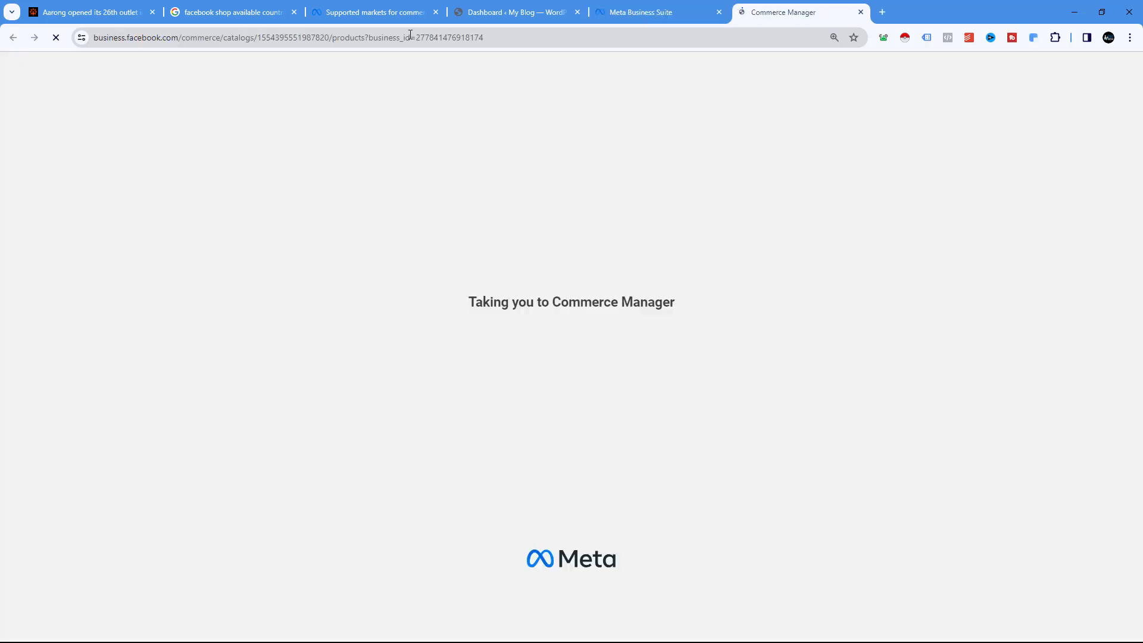
Step: Visit the WordPress store's homepage from its dashboard and look through the listed products
left_click(502, 12)
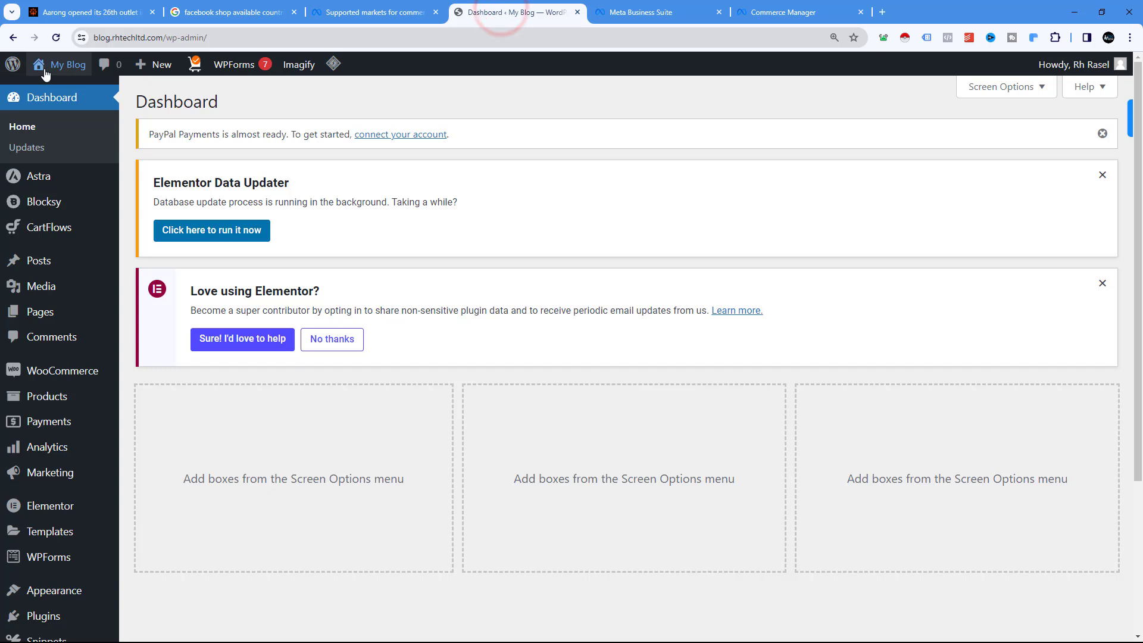
mouse_move(60, 64)
left_click(58, 93)
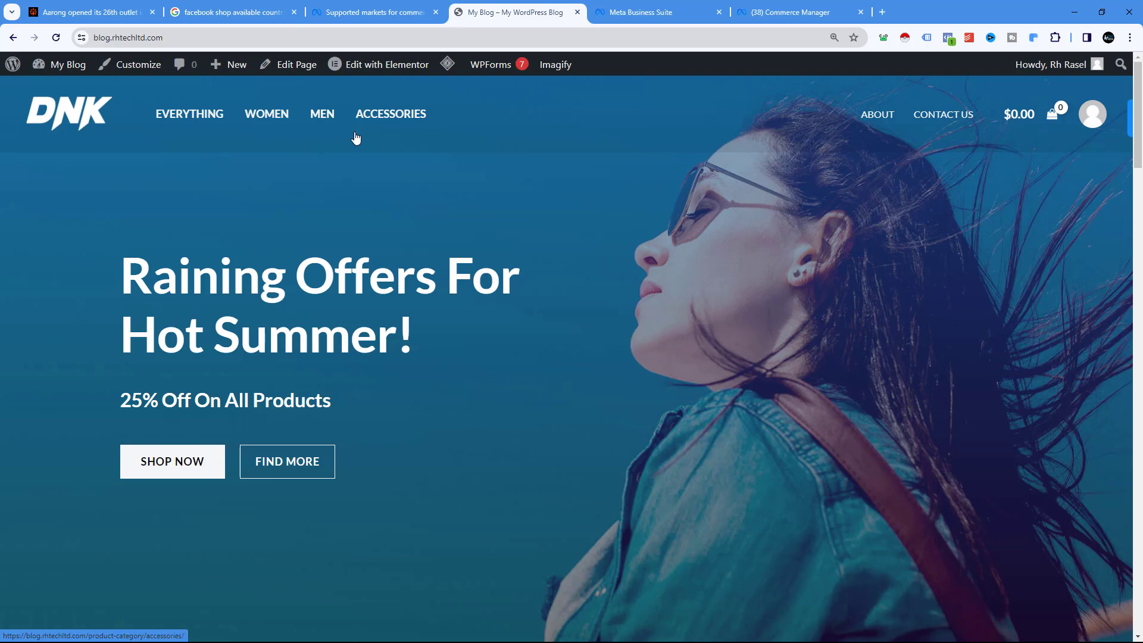
scroll(361, 272, "down", 7)
scroll(361, 272, "down", 10)
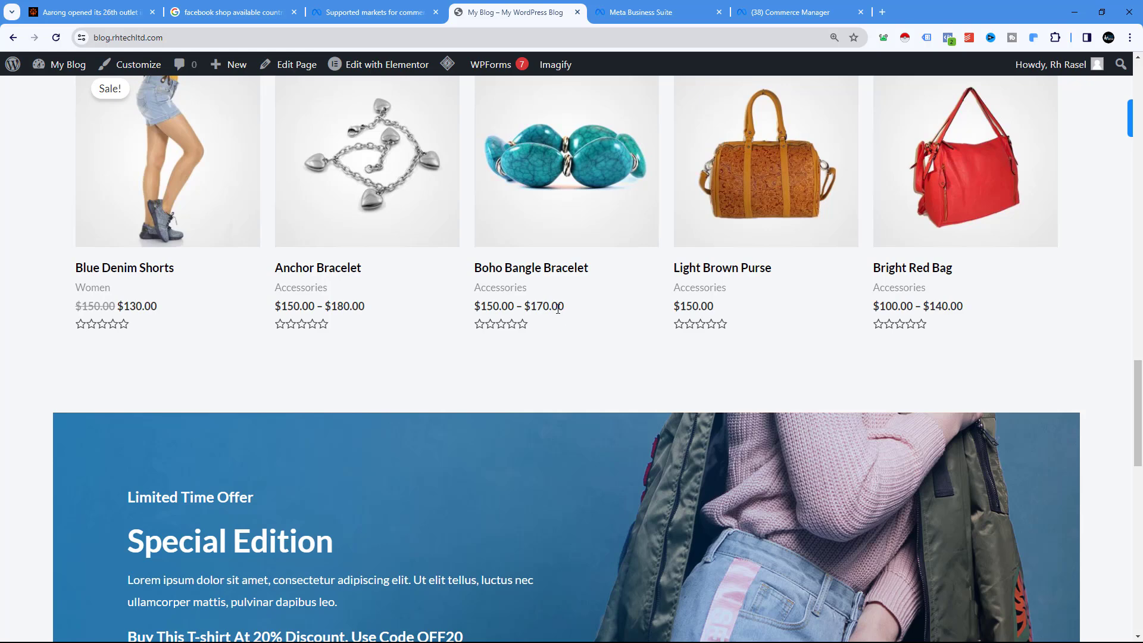
Step: Return to Commerce Manager and start adding items to the catalog
left_click(796, 12)
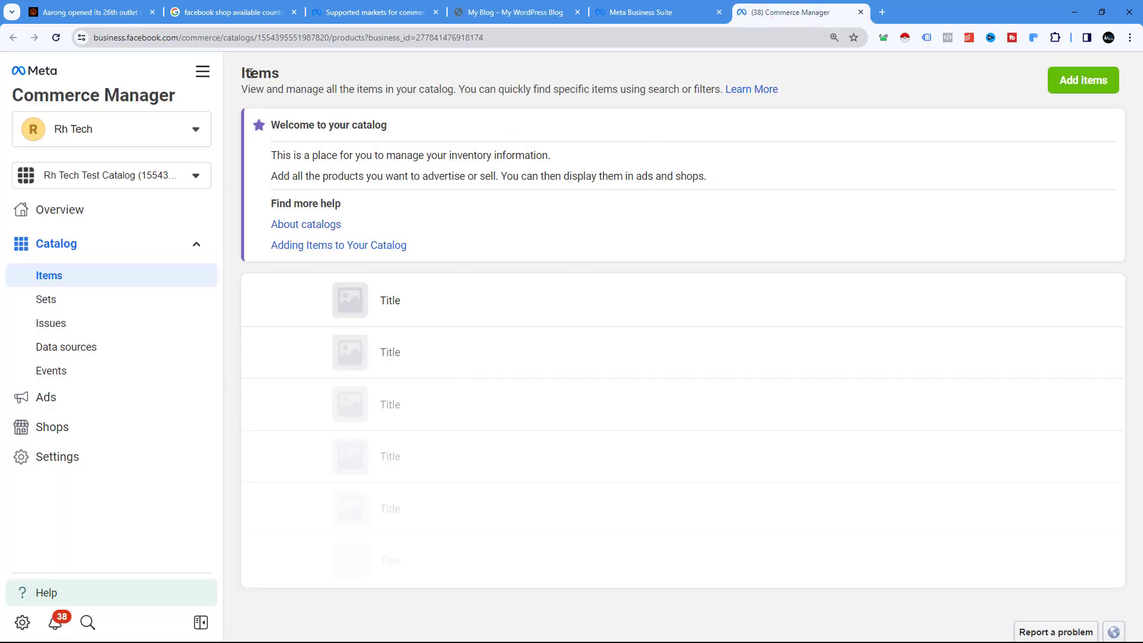
left_click_drag(244, 78, 288, 74)
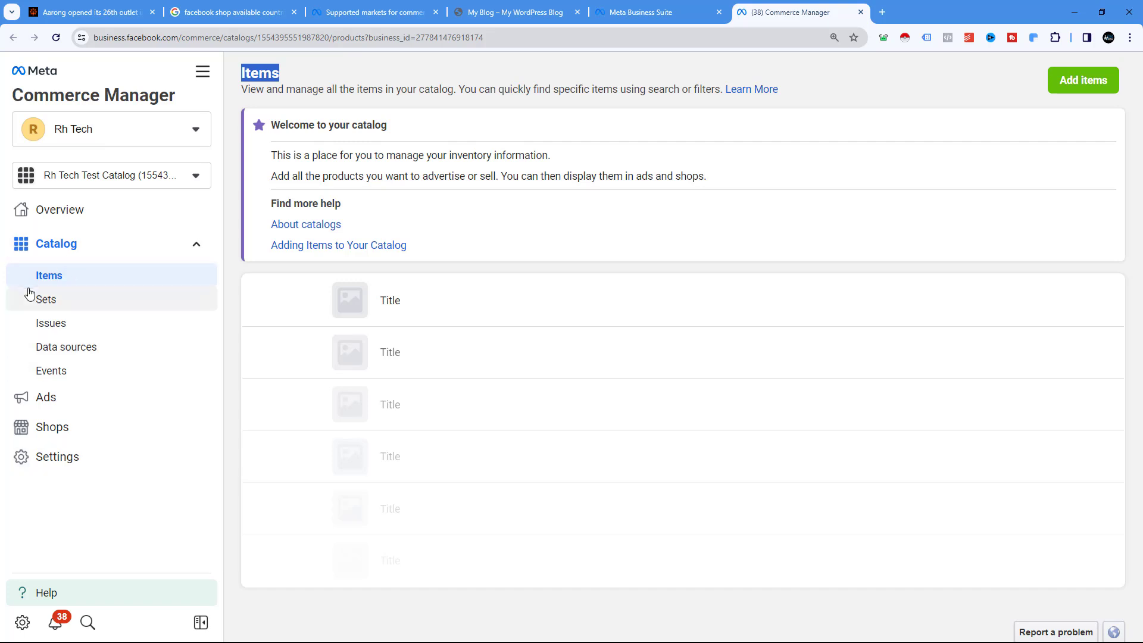
left_click(1086, 87)
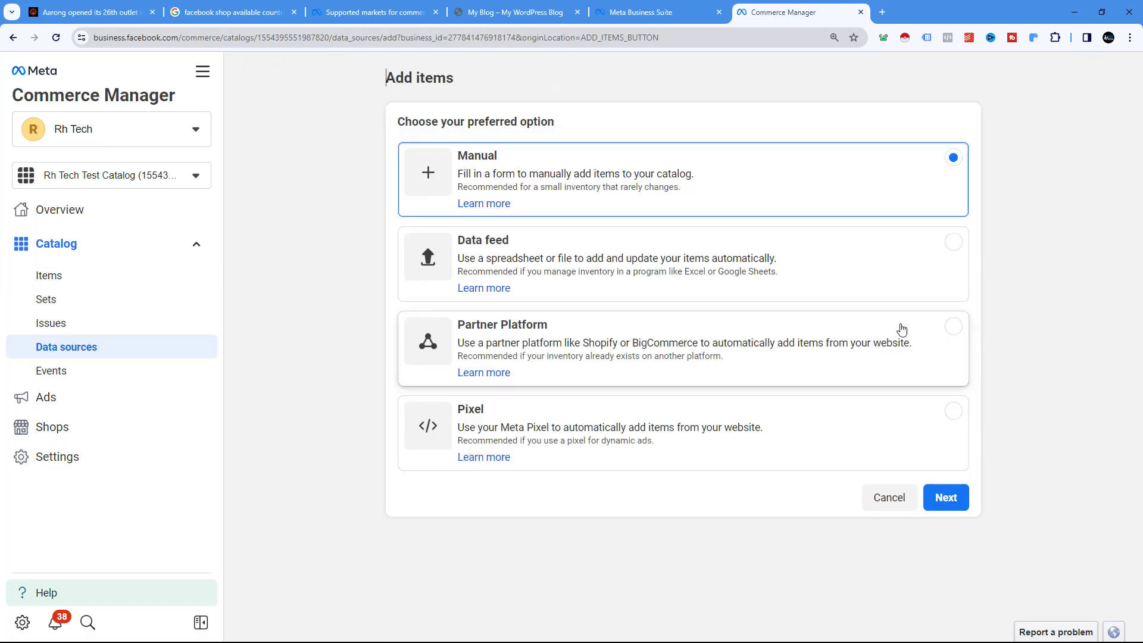
left_click_drag(401, 121, 607, 119)
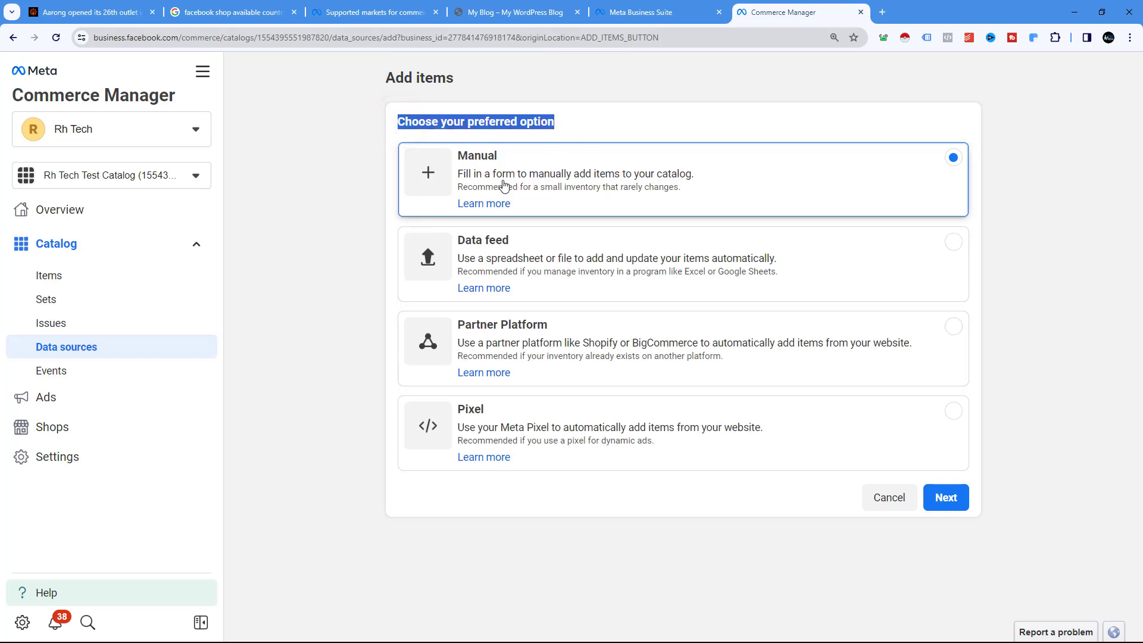
left_click(652, 14)
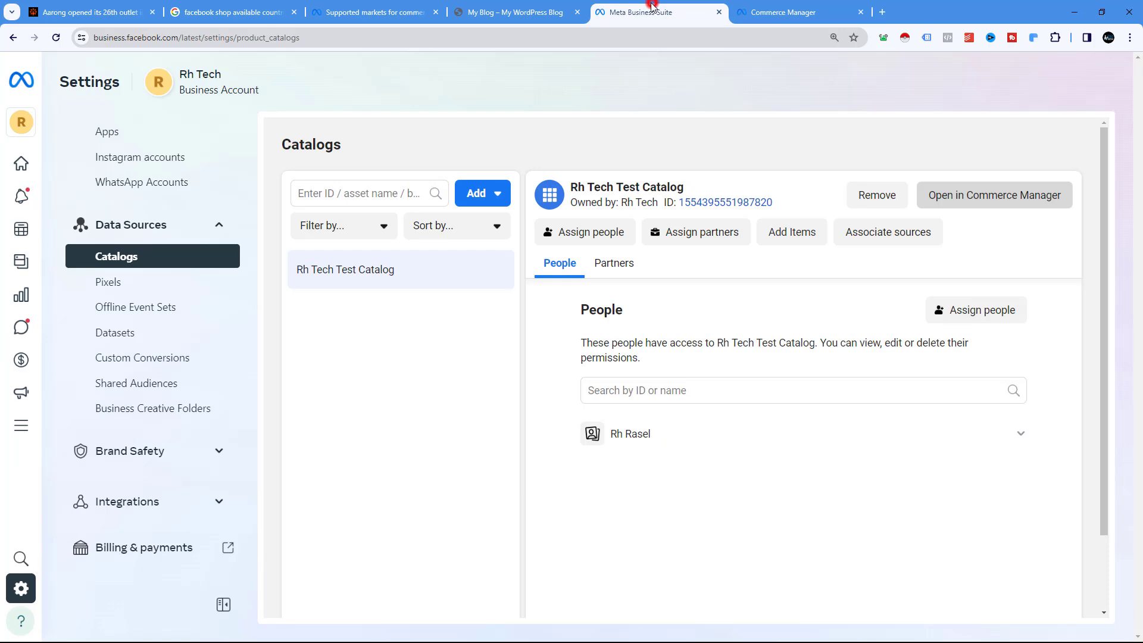
left_click(528, 18)
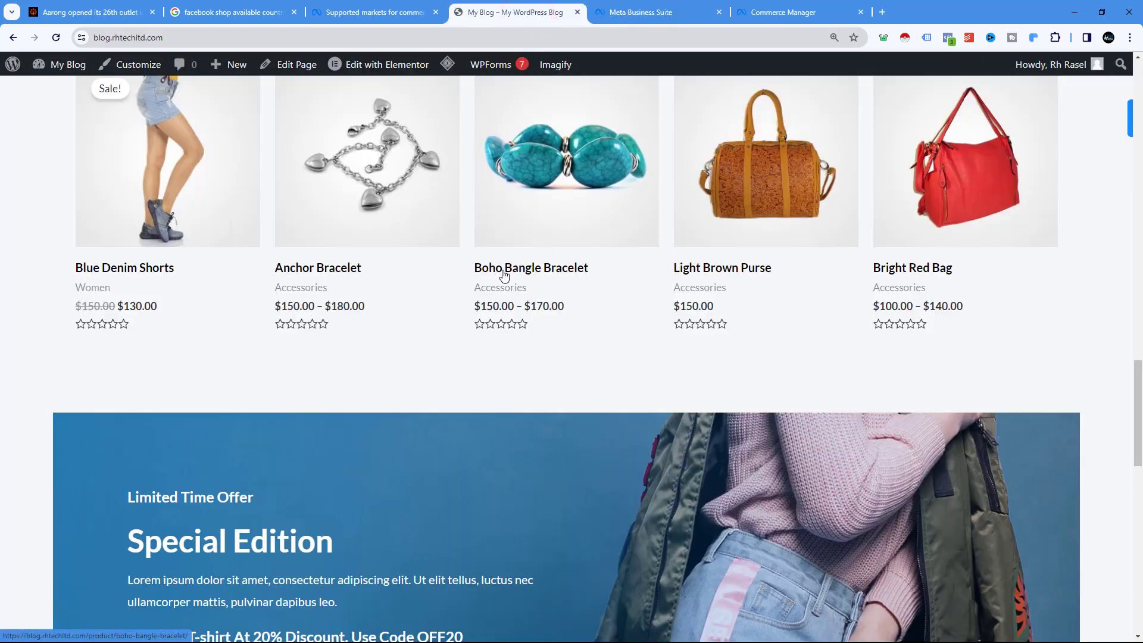
left_click(762, 13)
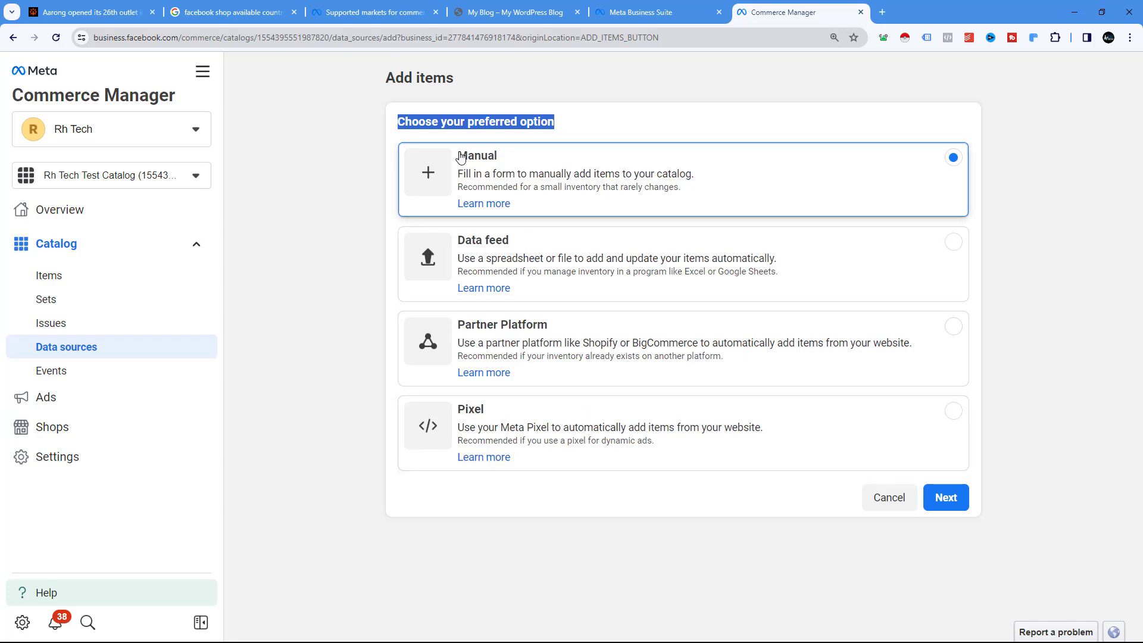
Step: Choose Data feed as the way to add items and proceed to the feed URL entry for URL or Google Sheets upload
left_click(465, 243)
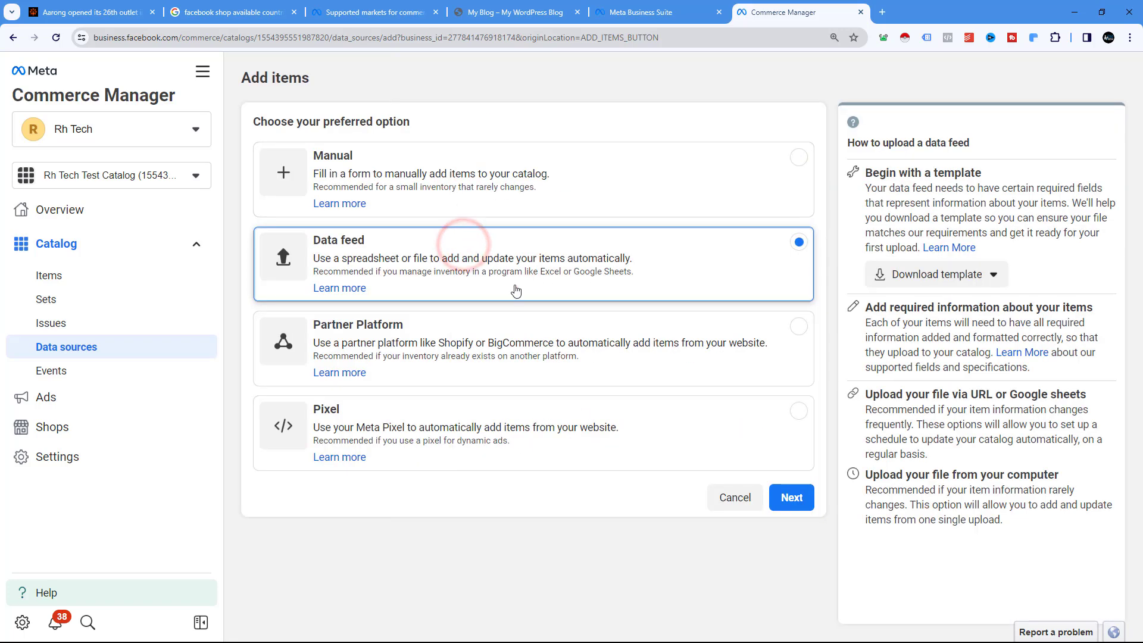
left_click(776, 509)
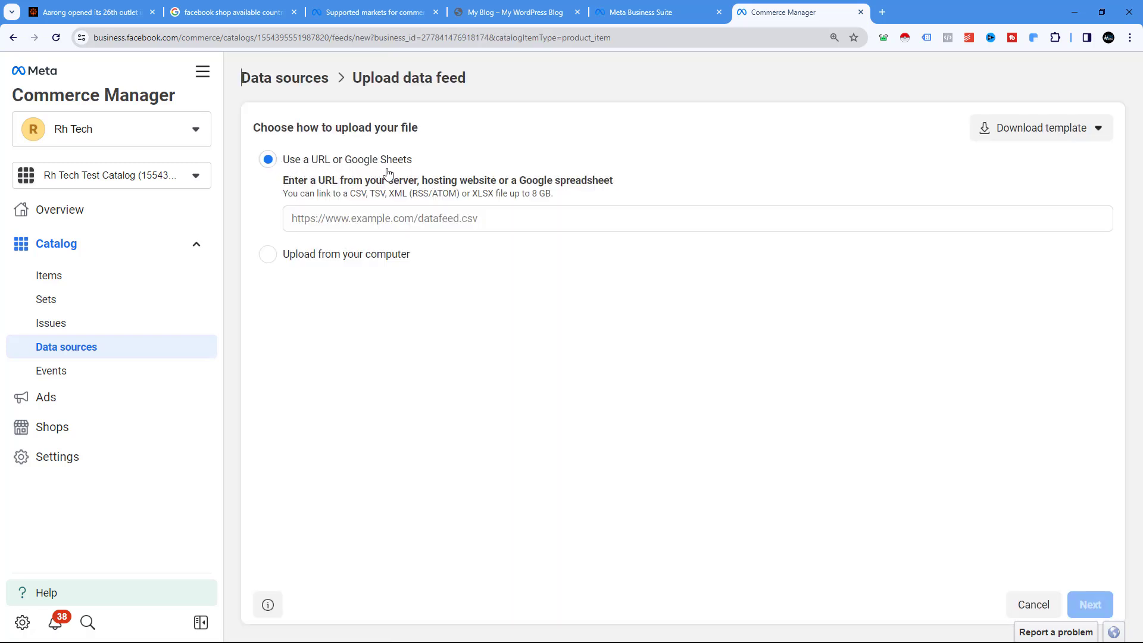
key("ctrl+plus")
key("ctrl+plus")
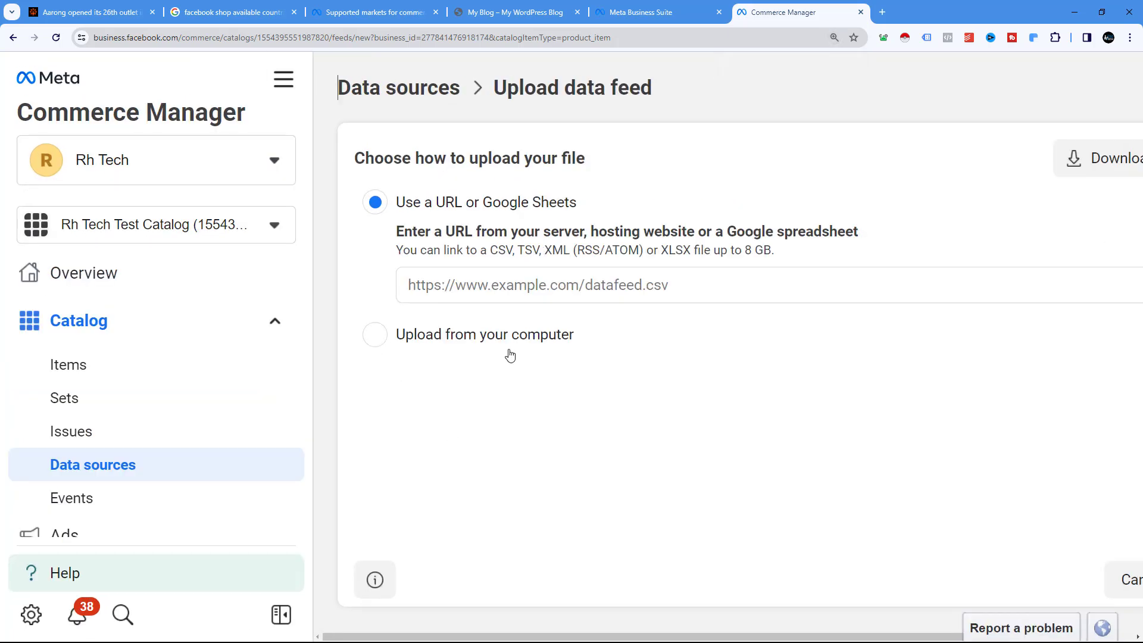
key("ctrl+minus")
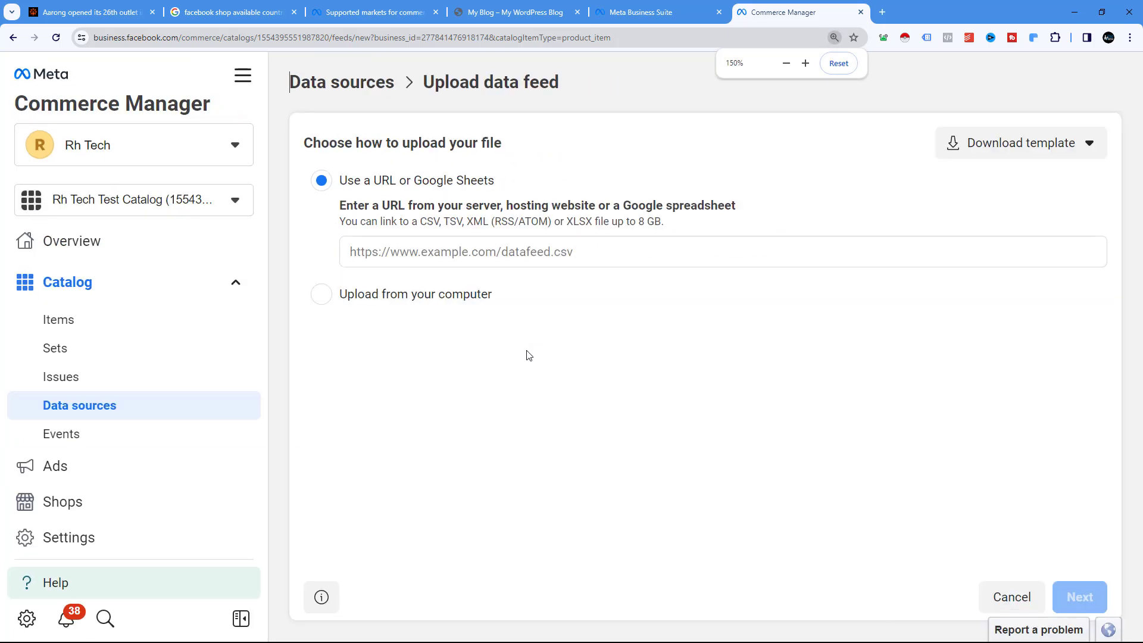
left_click(463, 251)
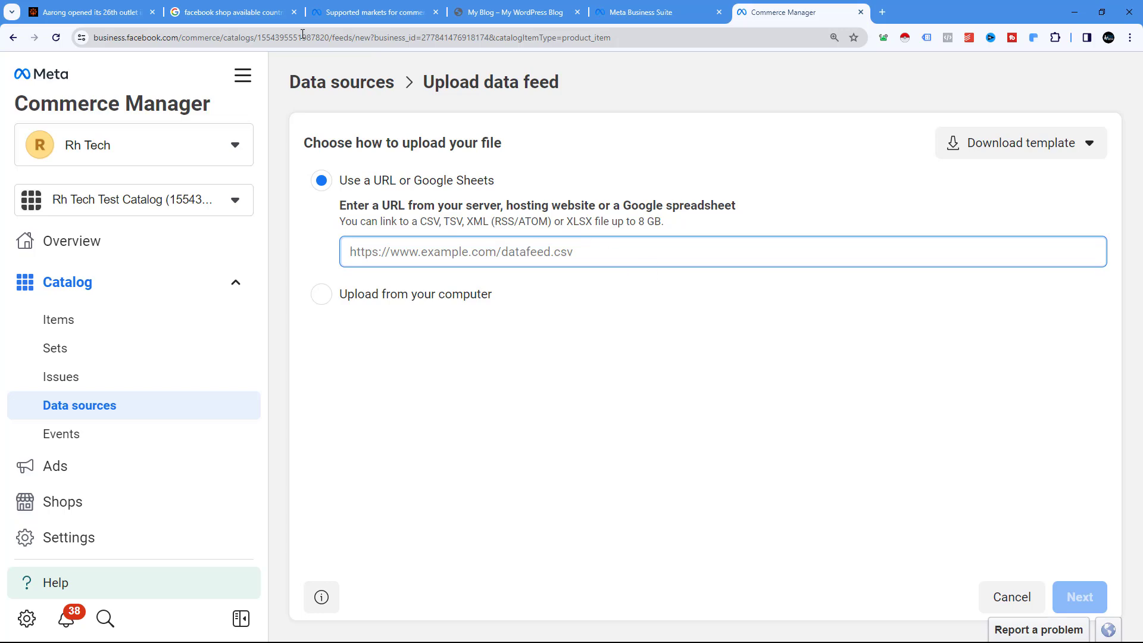
Step: Go back to the WordPress admin dashboard and open the page for adding new plugins
left_click(532, 5)
mouse_move(59, 64)
left_click(58, 89)
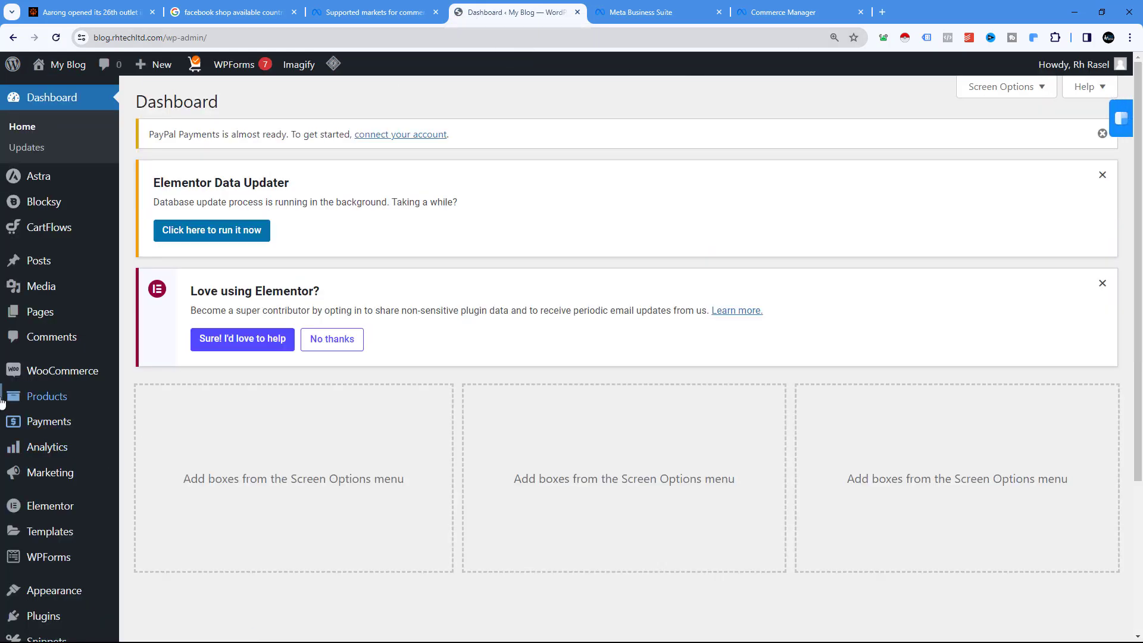
mouse_move(26, 451)
scroll(26, 451, "down", 3)
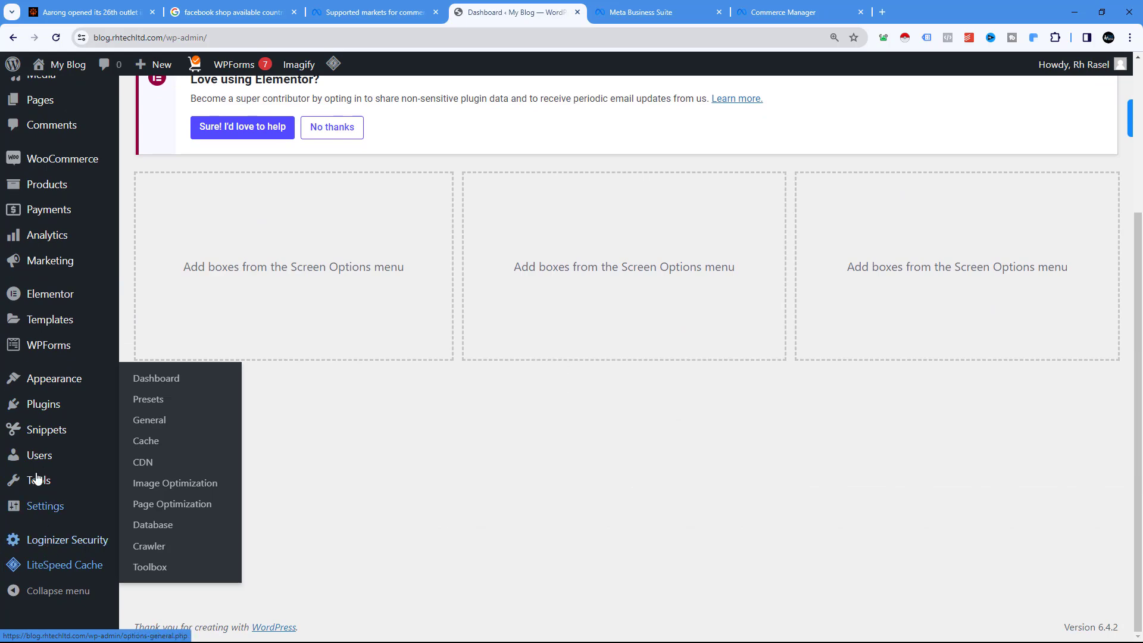
mouse_move(37, 405)
left_click(166, 428)
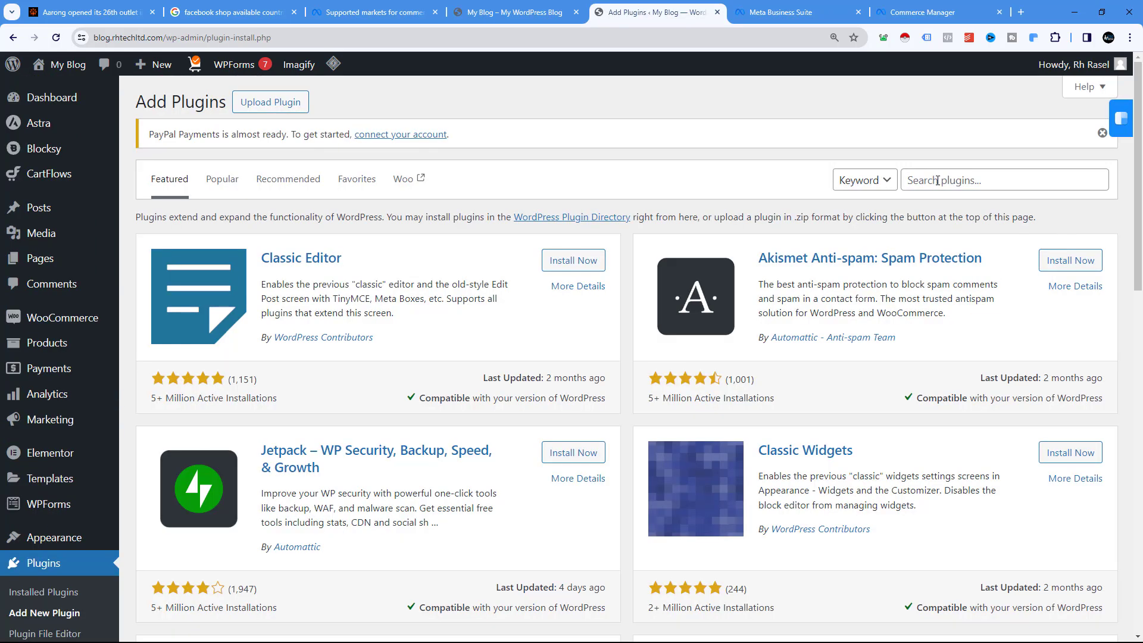
Step: Search the plugins for "ctx", then install and activate CTX Feed – WooCommerce Product Feed Manager Plugin
left_click(938, 181)
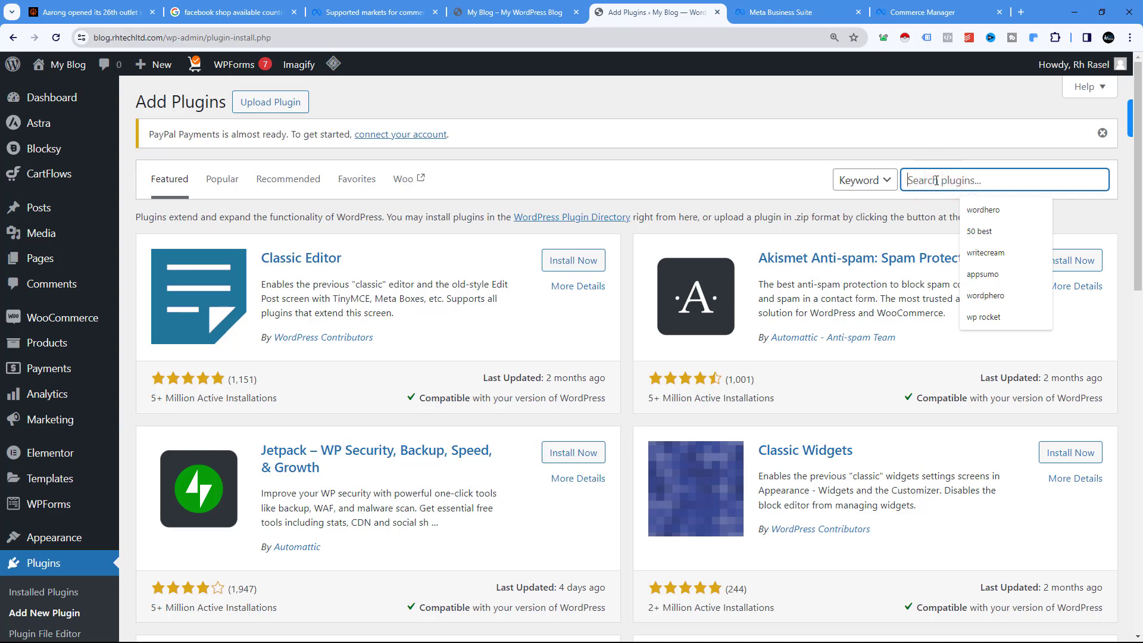
type("ctx")
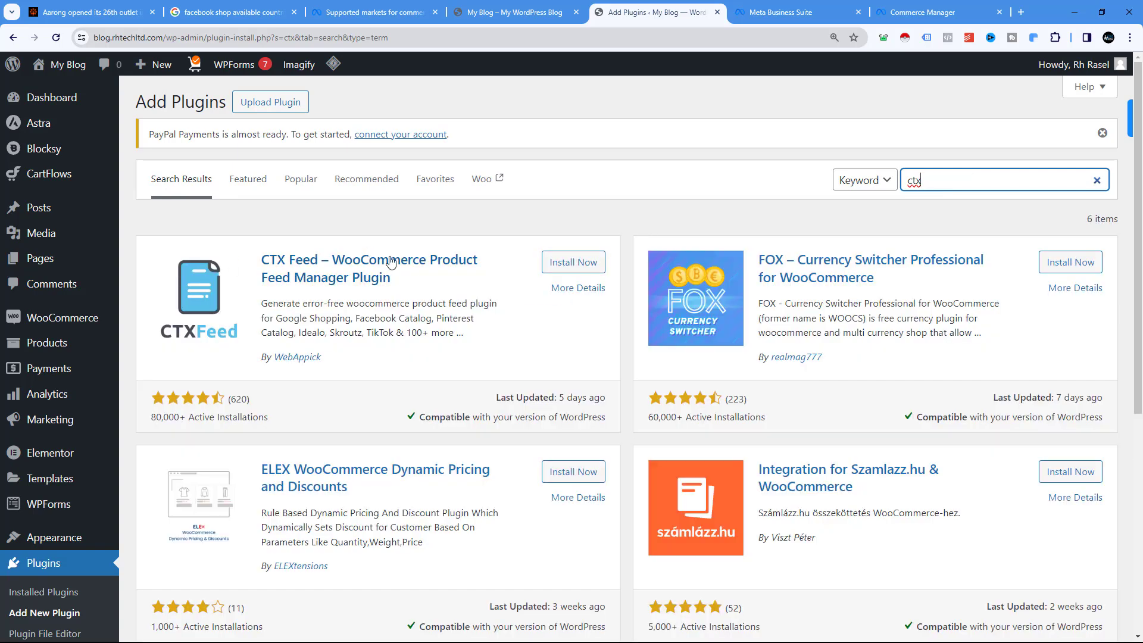
left_click(559, 264)
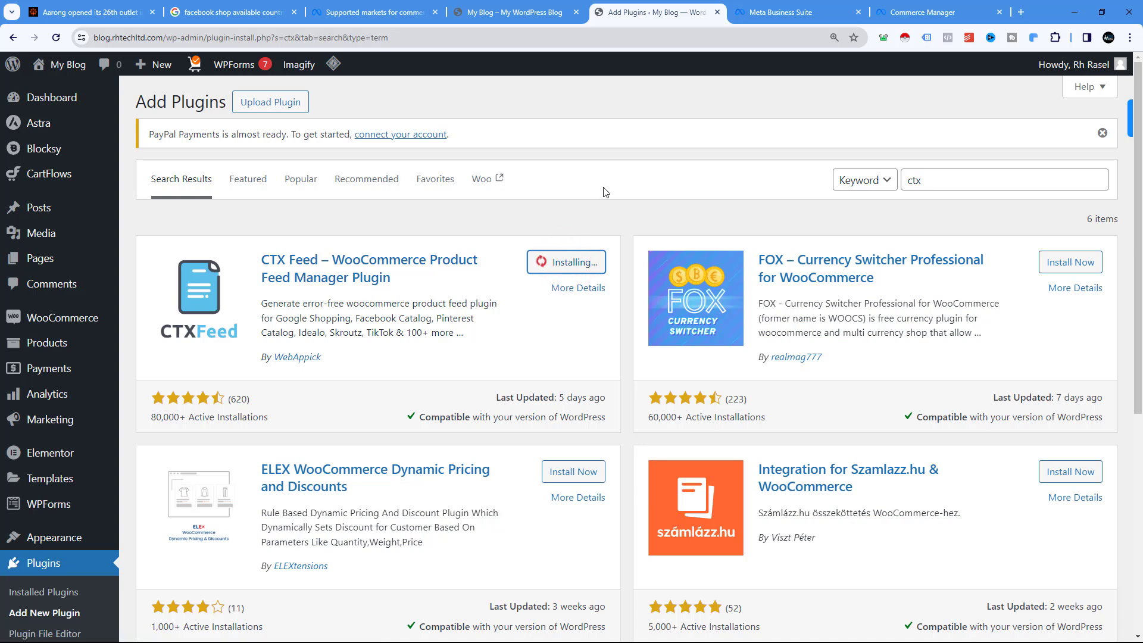
left_click(581, 263)
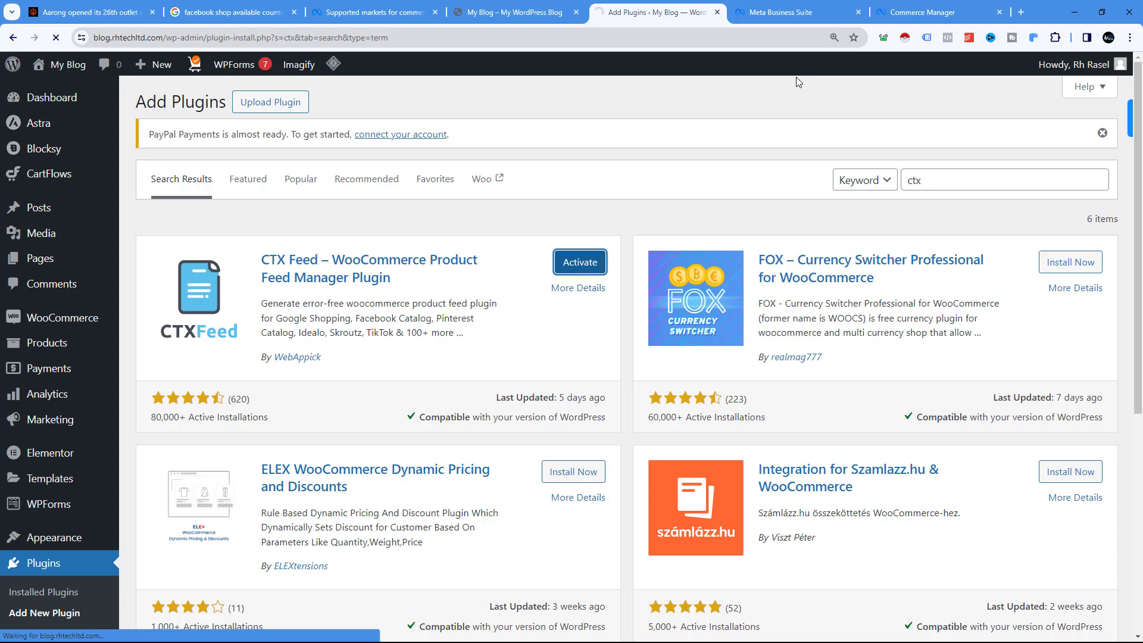
Step: Open the Make Feed page of the CTX Feed plugin
scroll(543, 296, "down", 6)
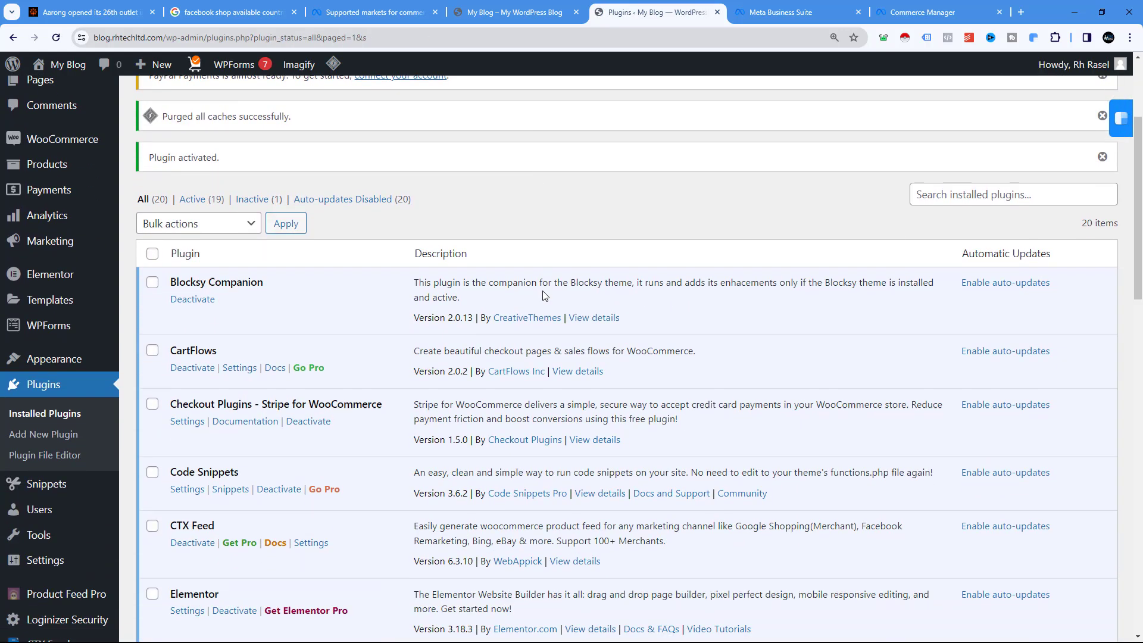
scroll(54, 512, "down", 3)
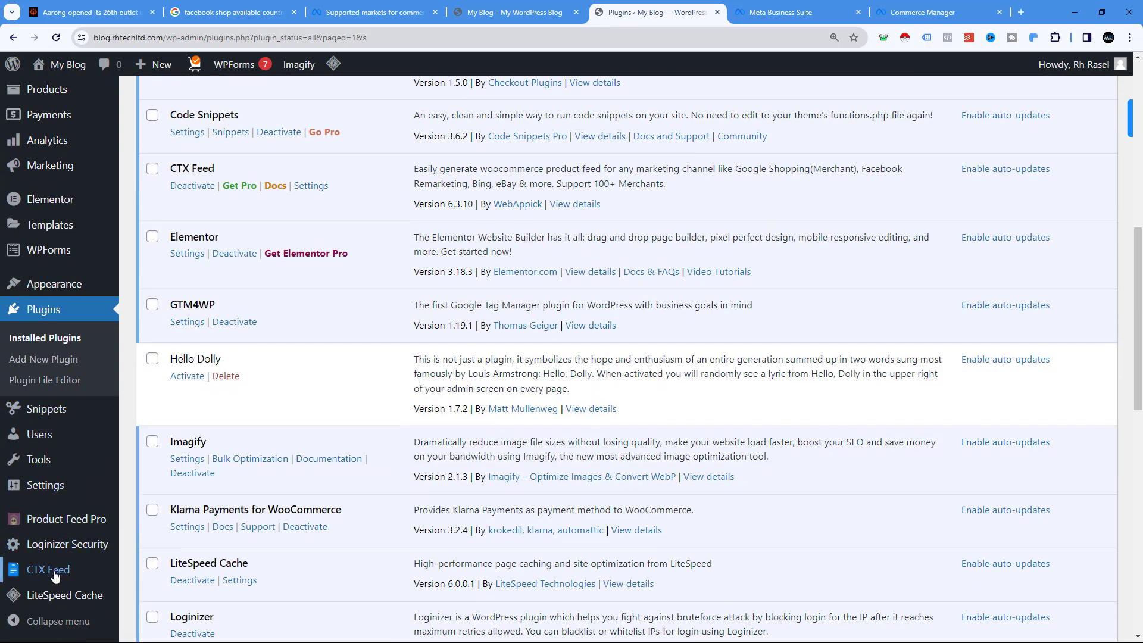
mouse_move(41, 569)
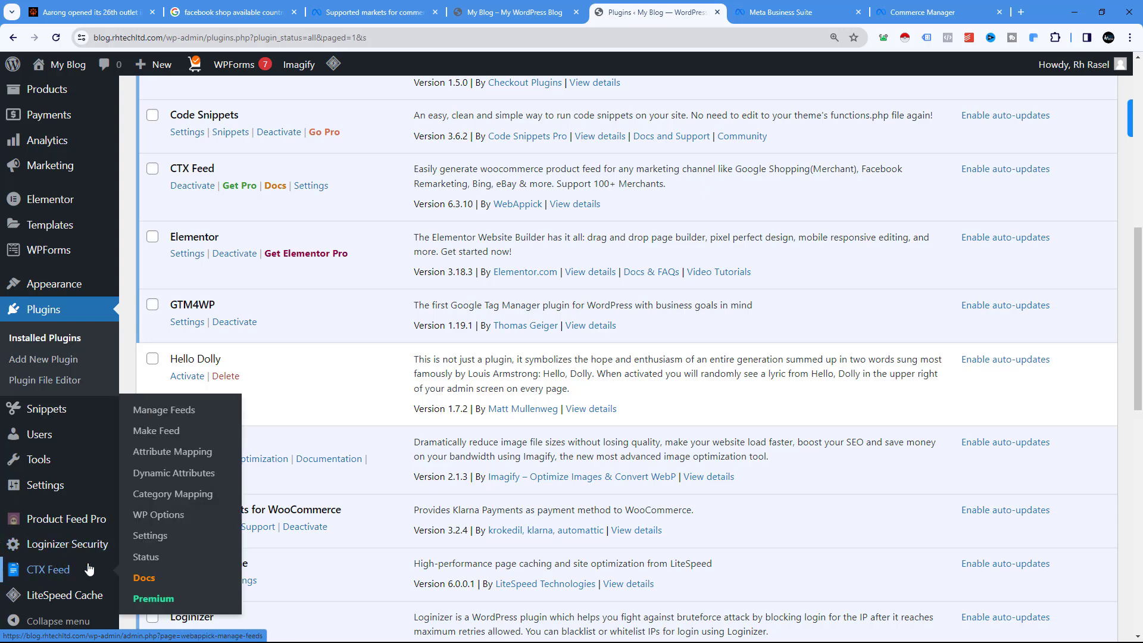
left_click(162, 430)
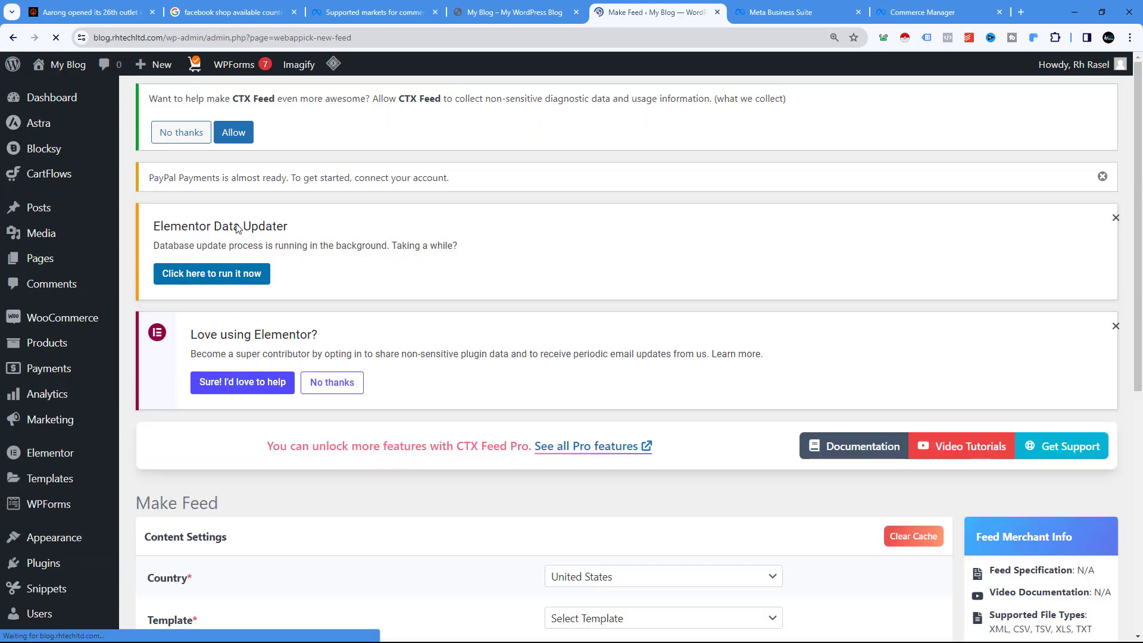
Step: Set up the feed with the Facebook Catalog / Instagram template, file name "Rh Tech Test Catalog" and file type CSV, and review its attributes
scroll(432, 343, "down", 4)
scroll(432, 343, "down", 2)
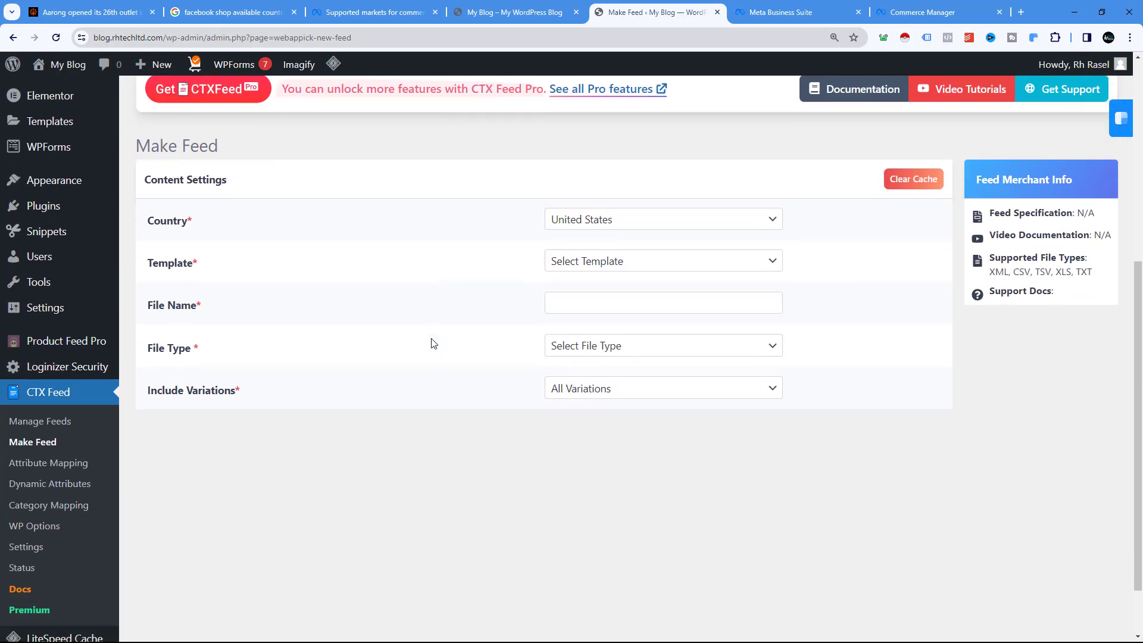
left_click(610, 265)
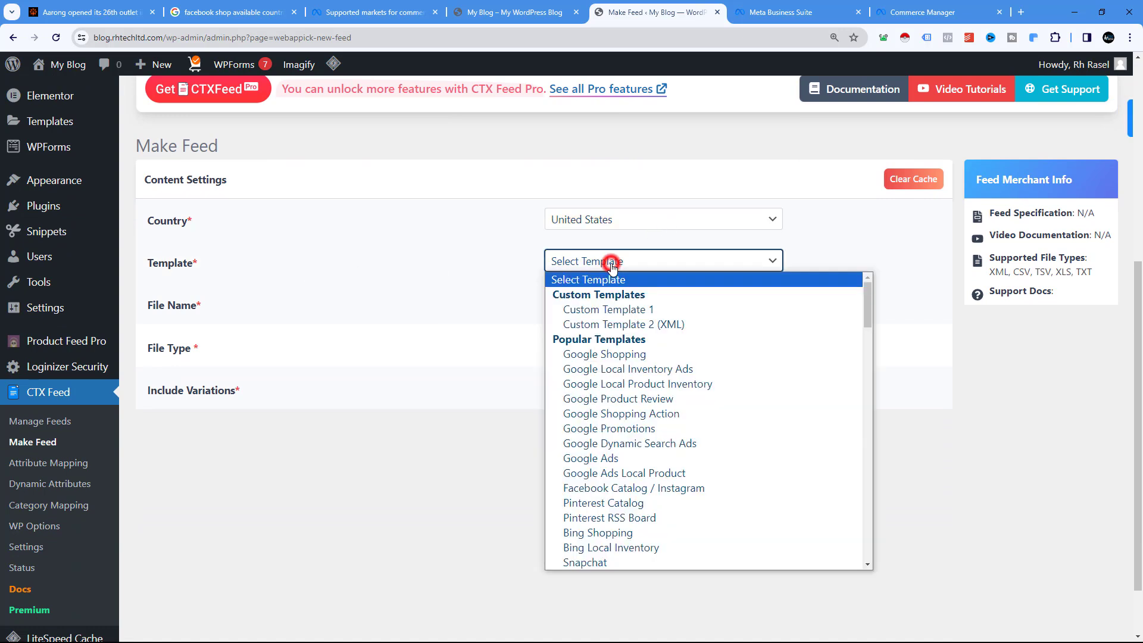
left_click(635, 496)
left_click(576, 302)
type("Rh Tech Test Catalog")
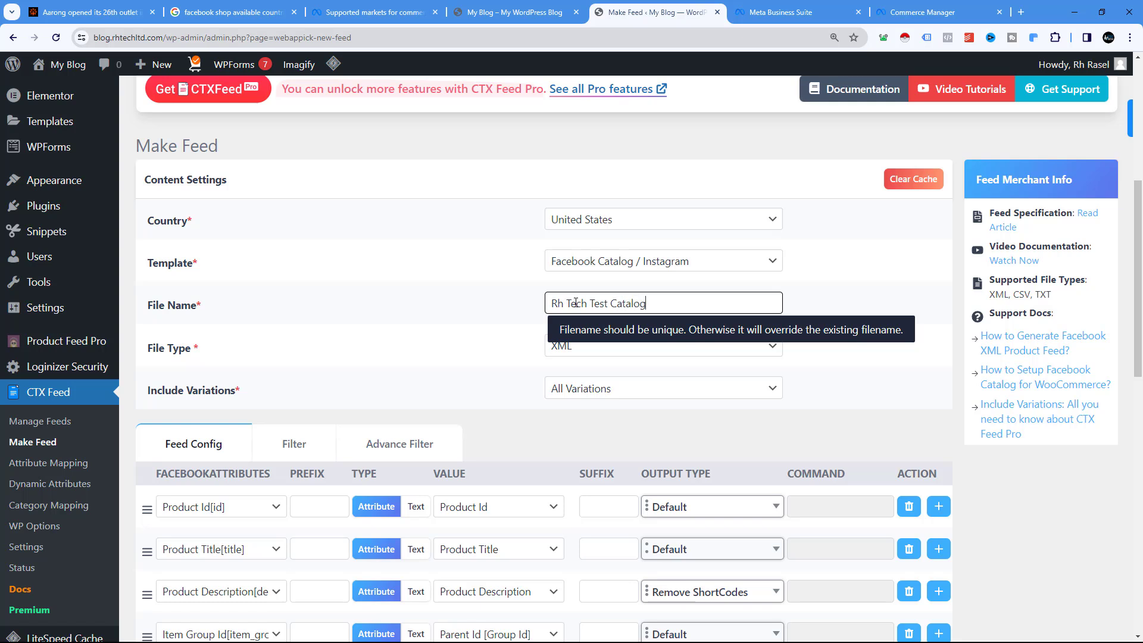
left_click(593, 346)
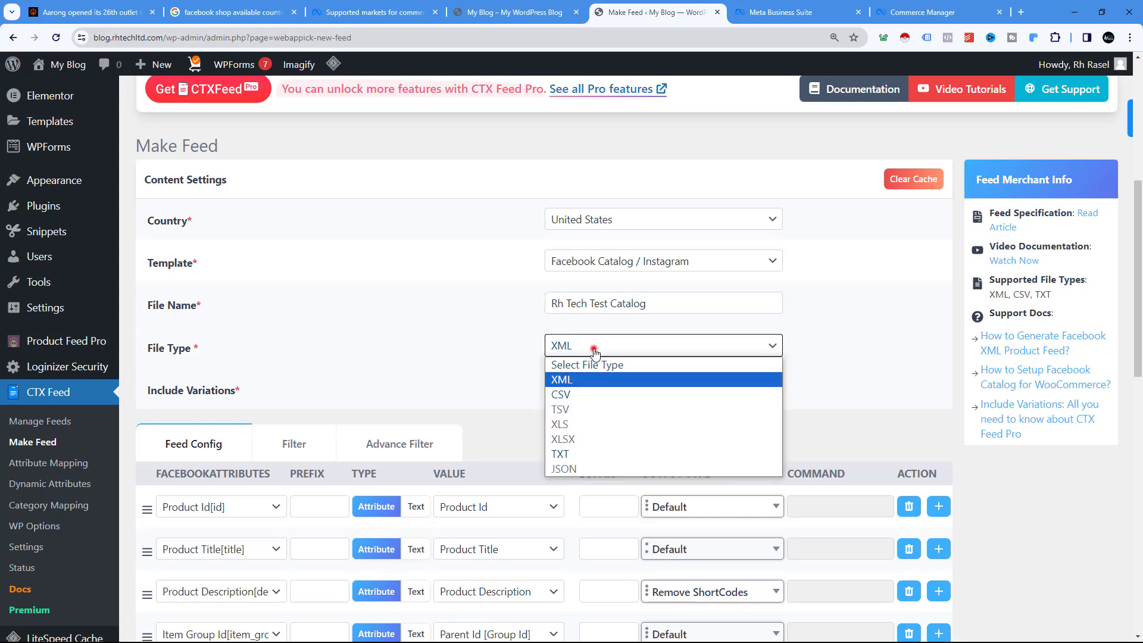
left_click(575, 395)
scroll(512, 351, "down", 4)
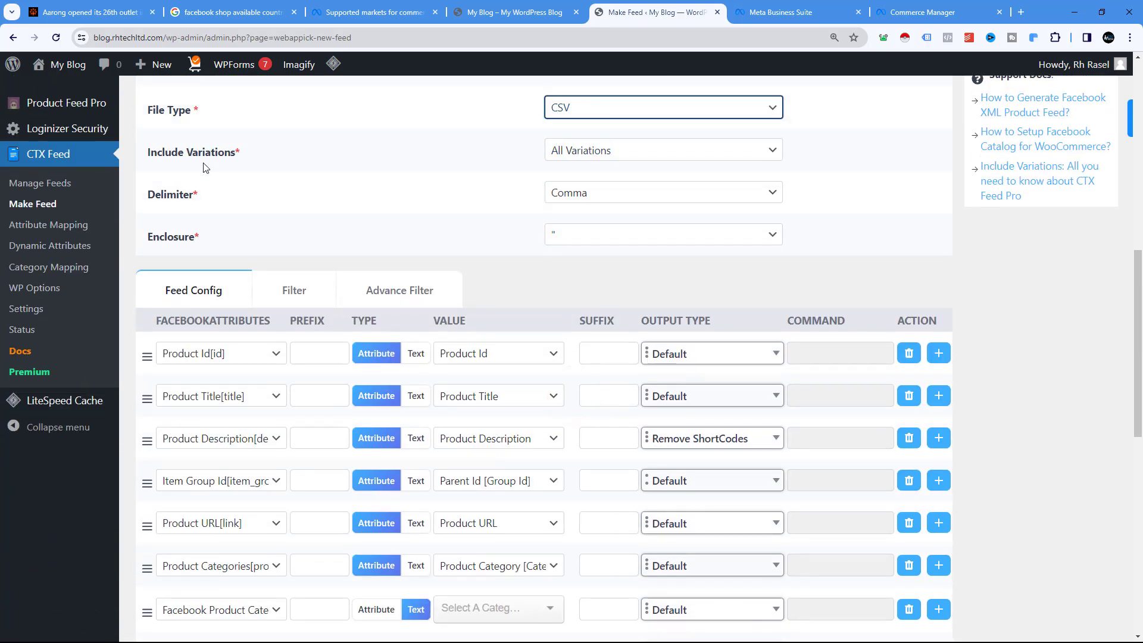
scroll(561, 244, "down", 10)
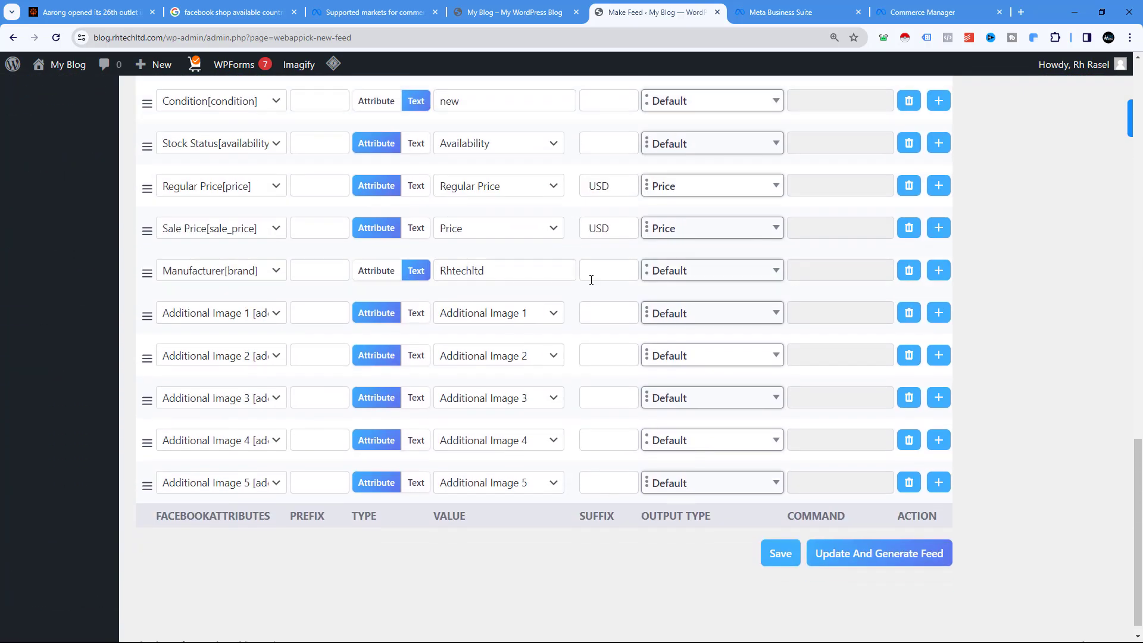
Step: Check the products on the blog's shop page, then set the feed's Facebook Product Category to "1933 - Apparel & Accessories > Shoe Accessories"
scroll(496, 317, "up", 3)
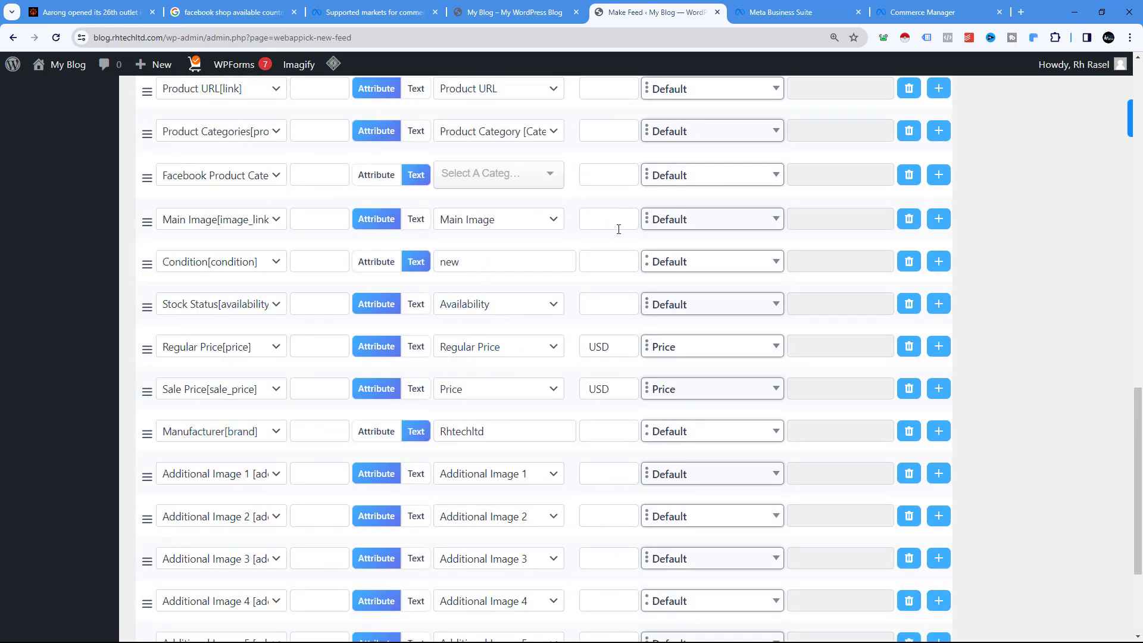
scroll(548, 244, "up", 1)
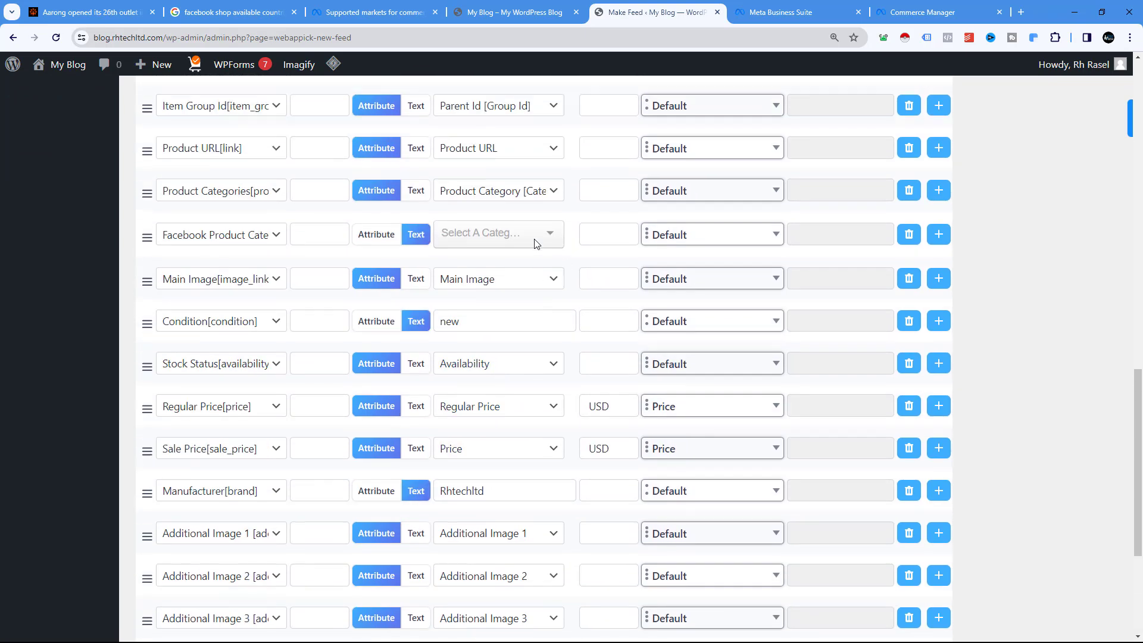
left_click(502, 232)
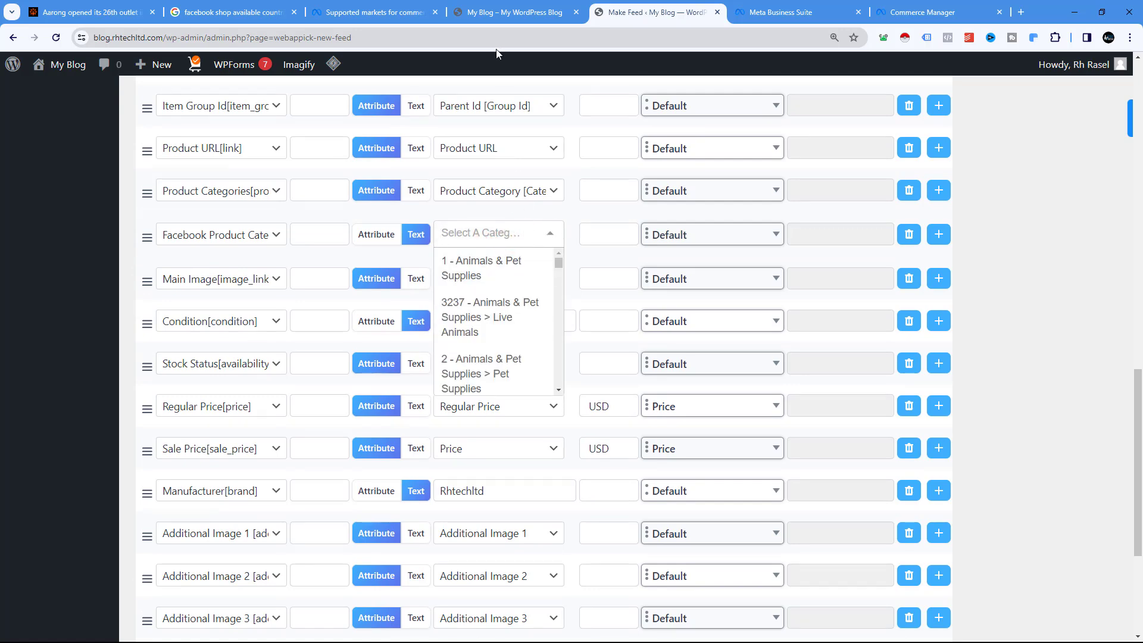
left_click(503, 12)
scroll(464, 256, "down", 3)
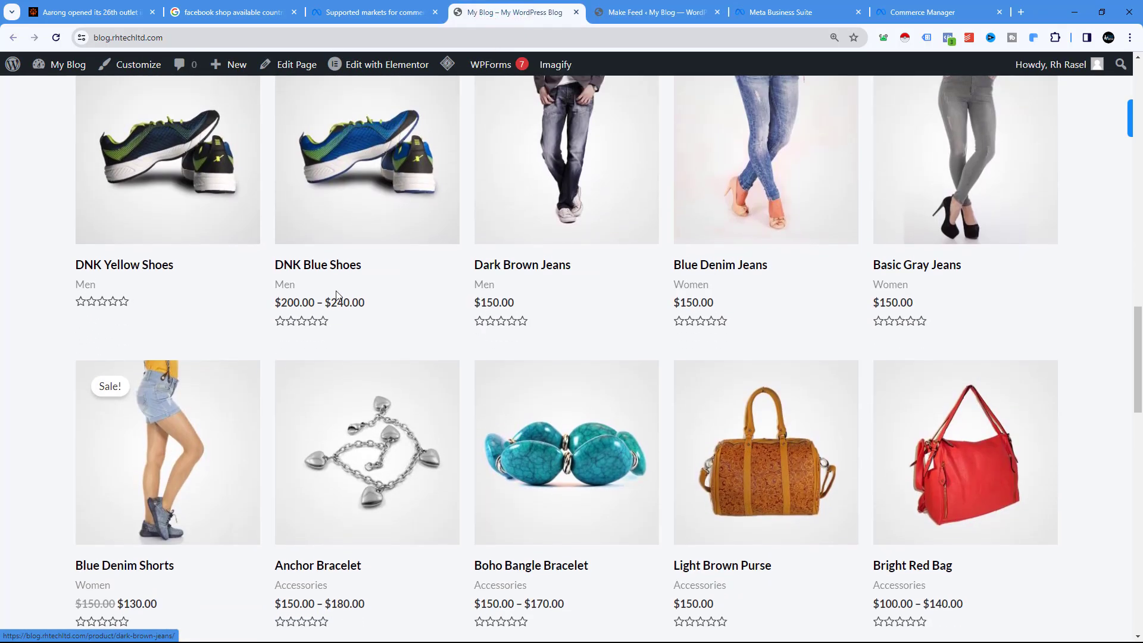
left_click(602, 17)
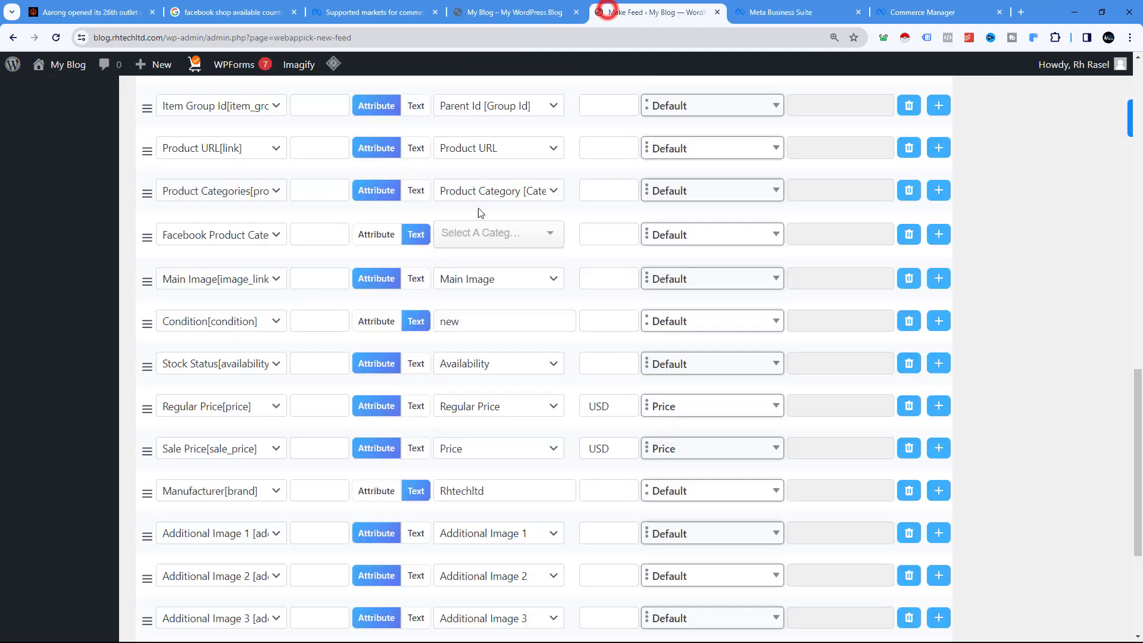
left_click(476, 234)
left_click(475, 234)
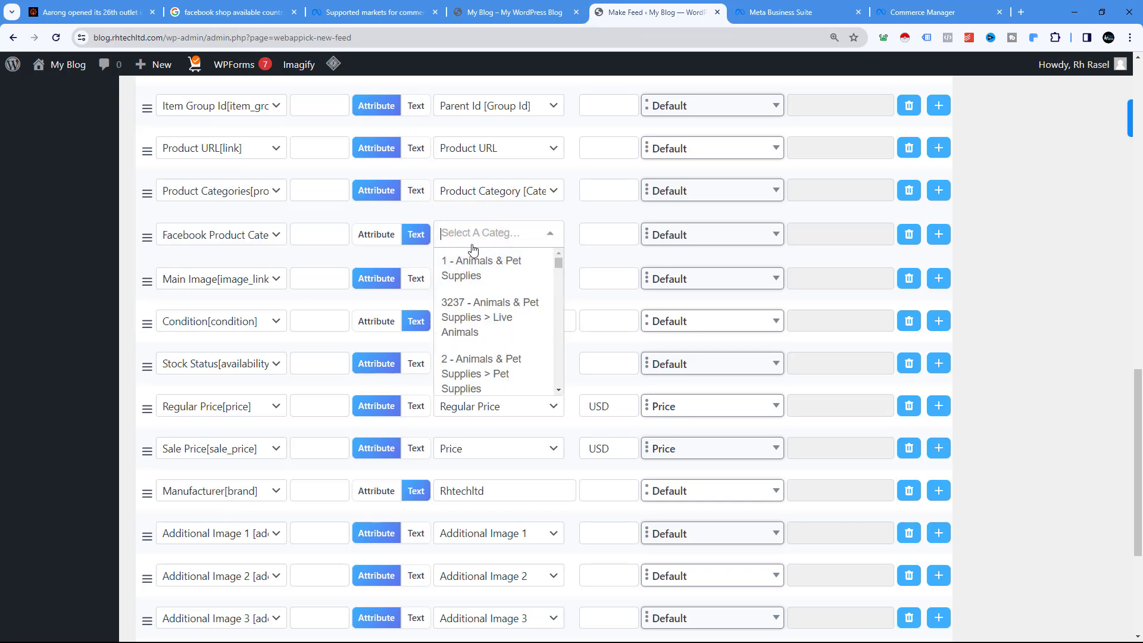
type("shoe")
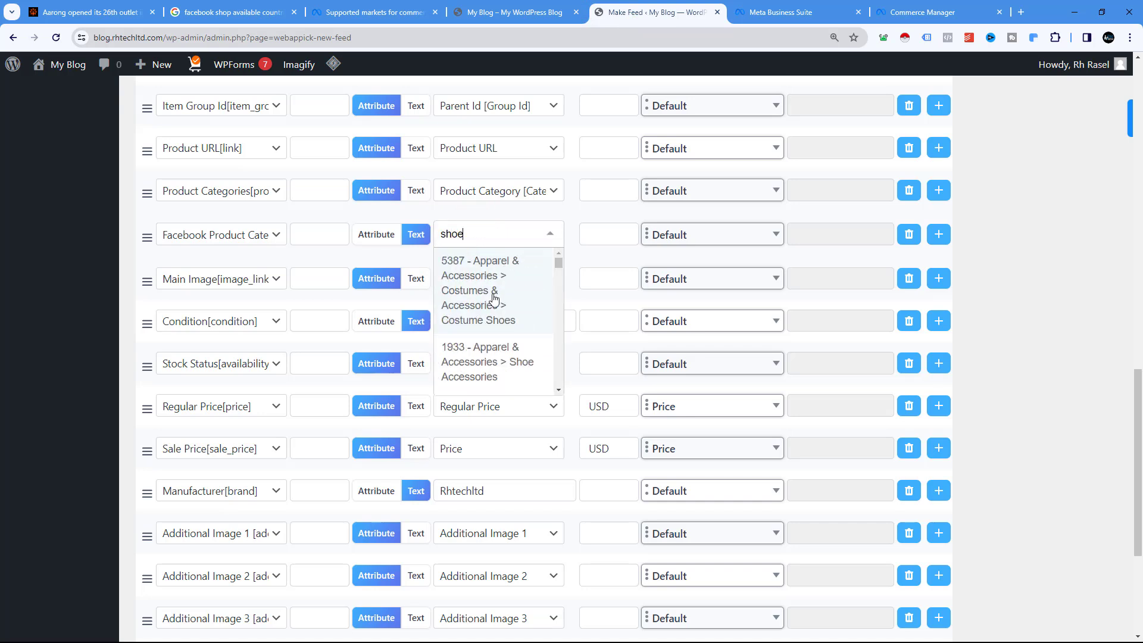
left_click(507, 368)
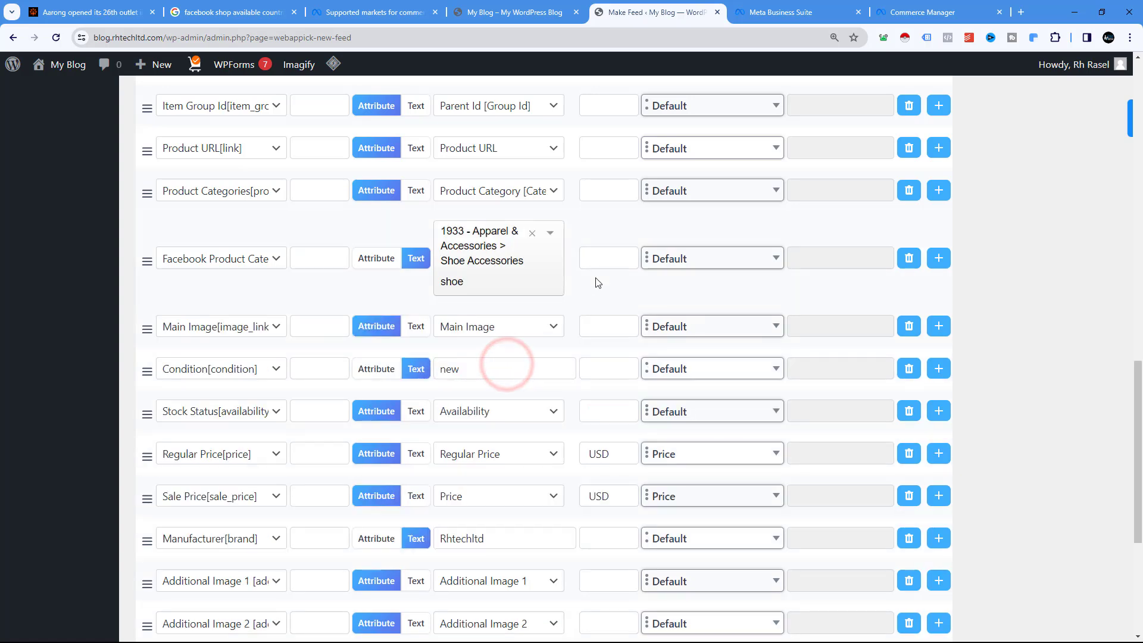
Step: Review the remaining feed attributes, then update and generate the feed
scroll(662, 276, "down", 5)
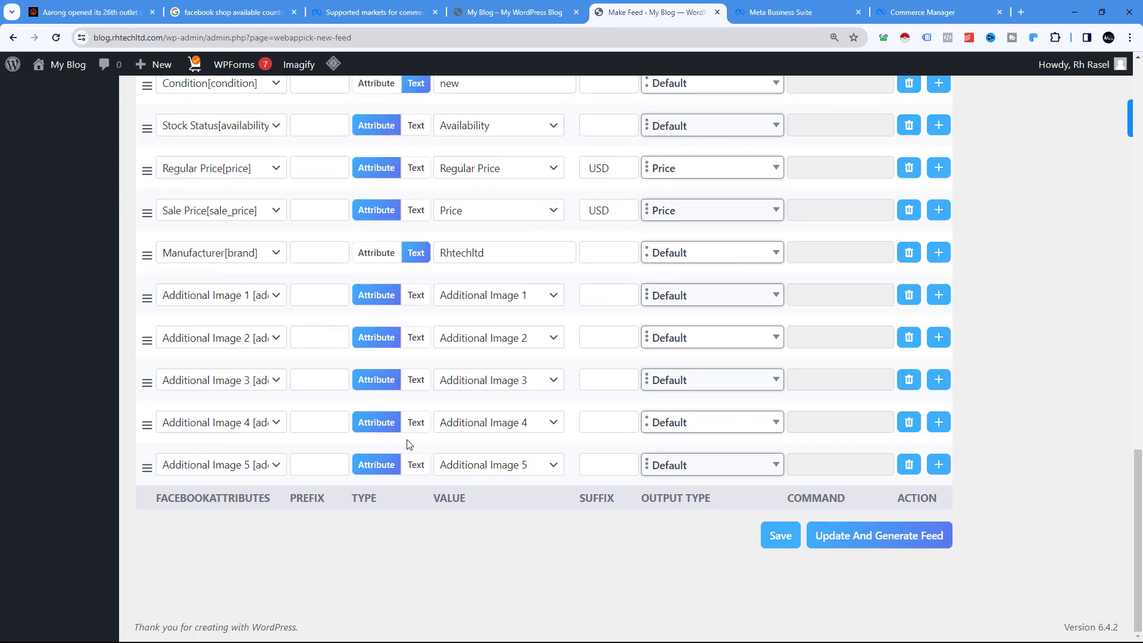
scroll(270, 322, "up", 9)
scroll(583, 408, "down", 9)
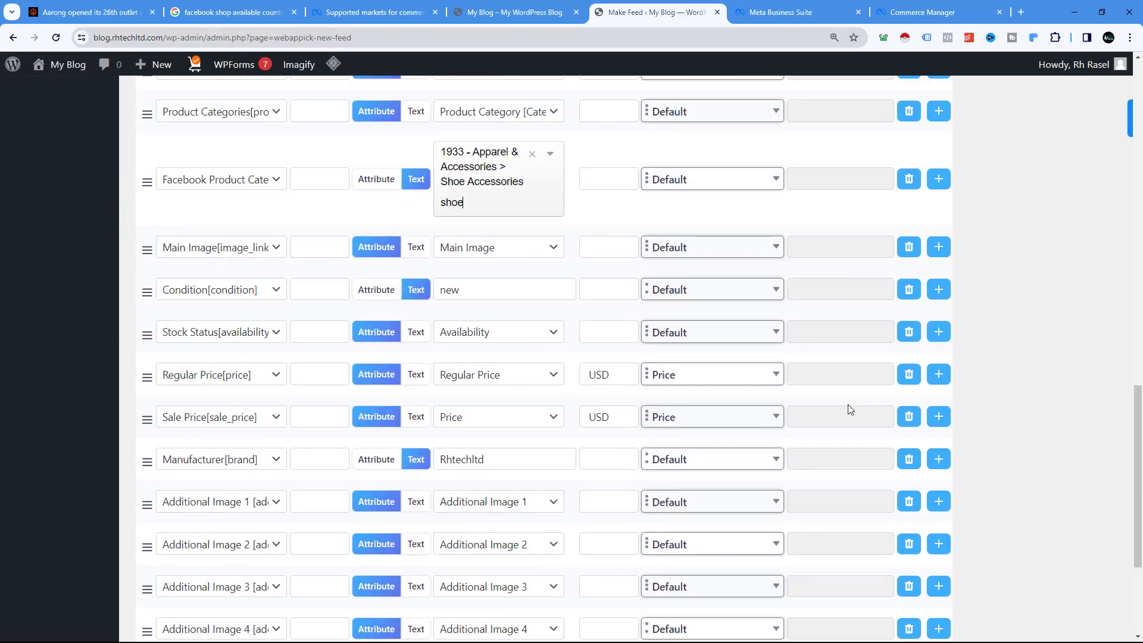
left_click(875, 535)
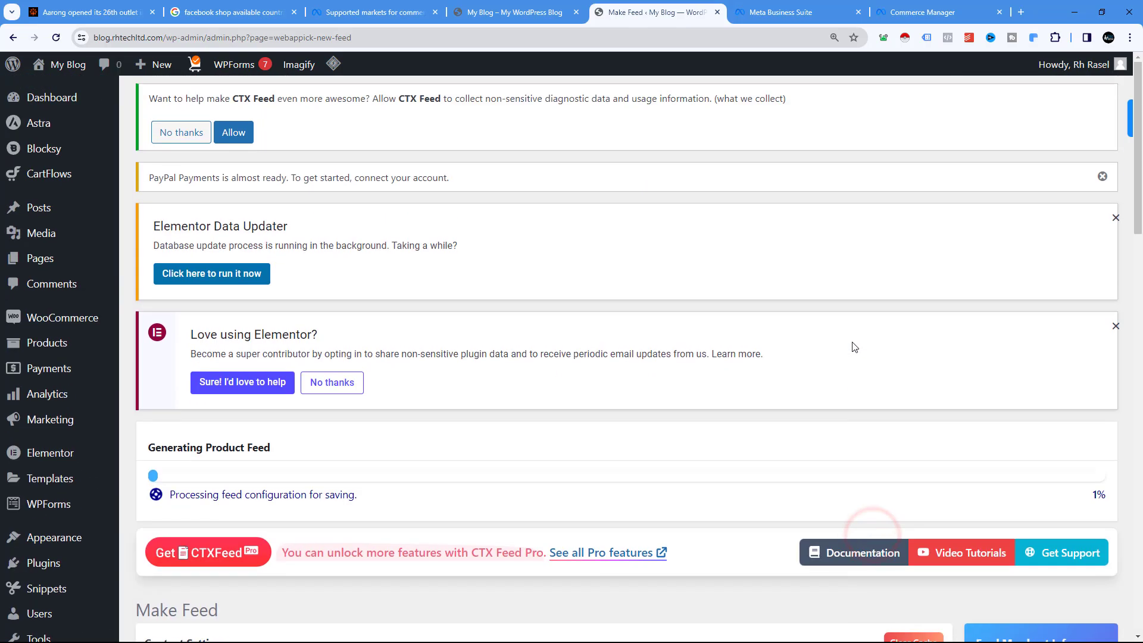
Step: Copy the complete URL of the generated CSV feed
scroll(853, 346, "down", 4)
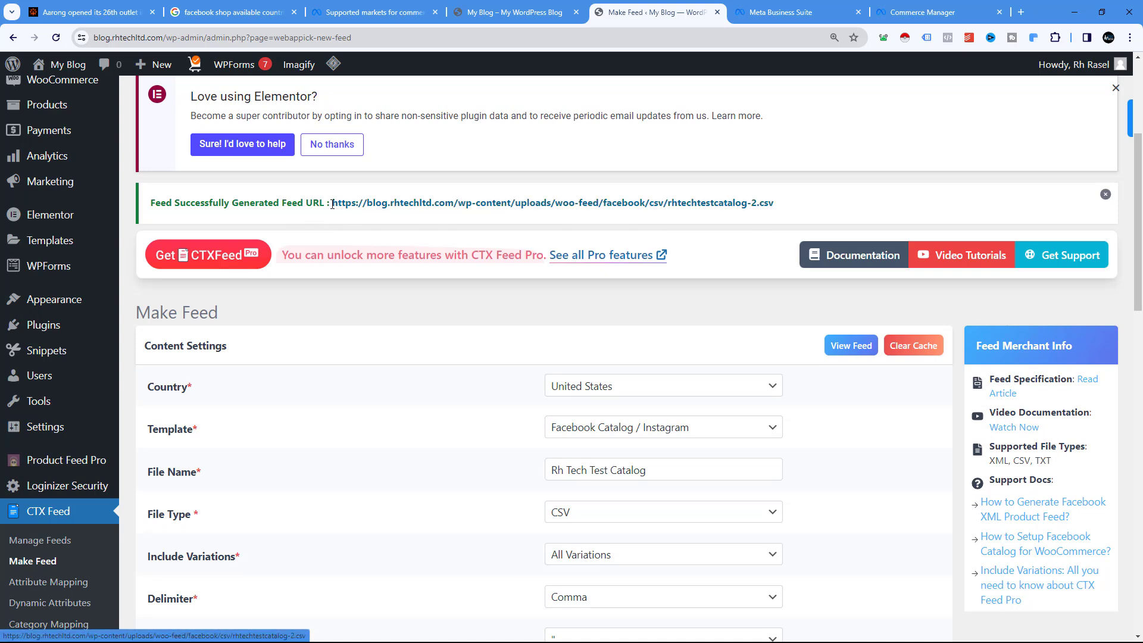
left_click_drag(334, 206, 398, 207)
right_click(752, 212)
key("Escape")
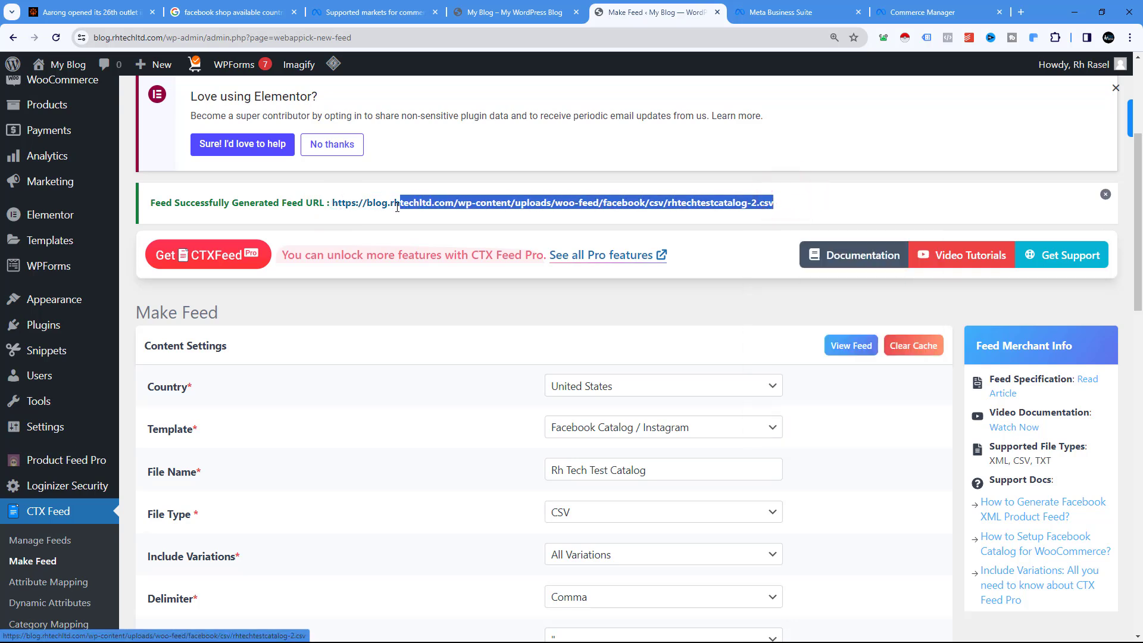
right_click(356, 207)
left_click(393, 337)
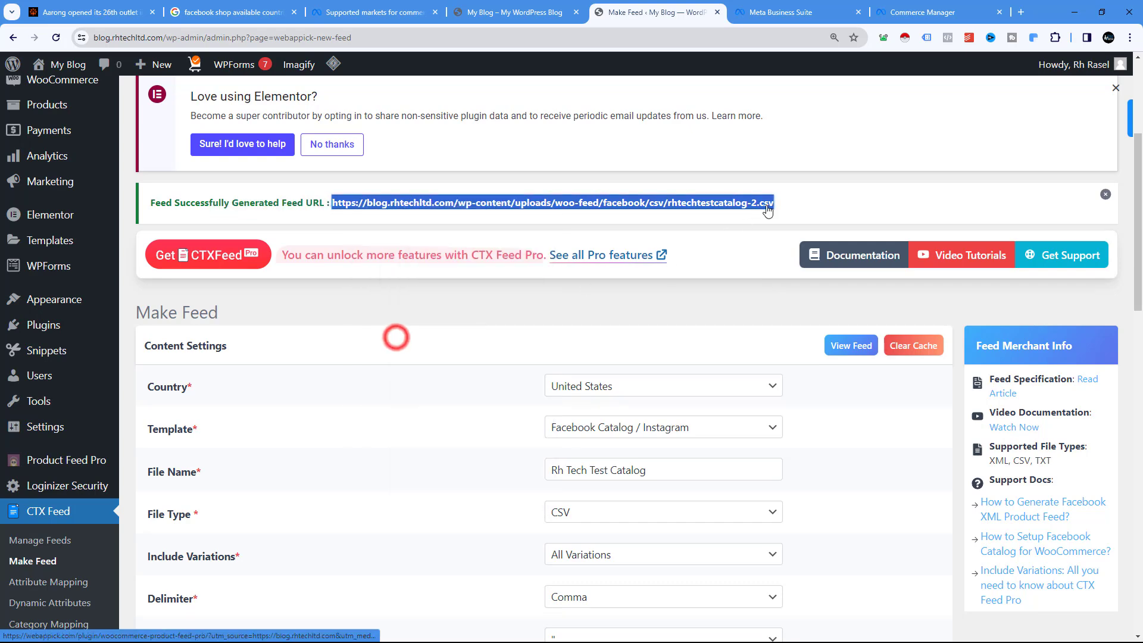
left_click(900, 11)
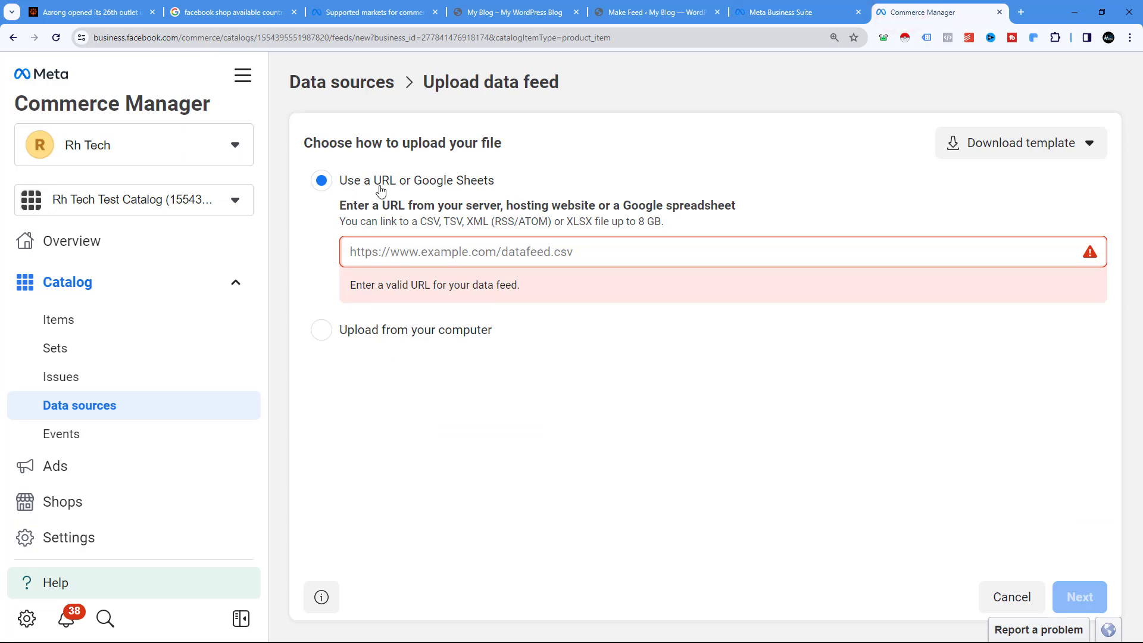
right_click(410, 252)
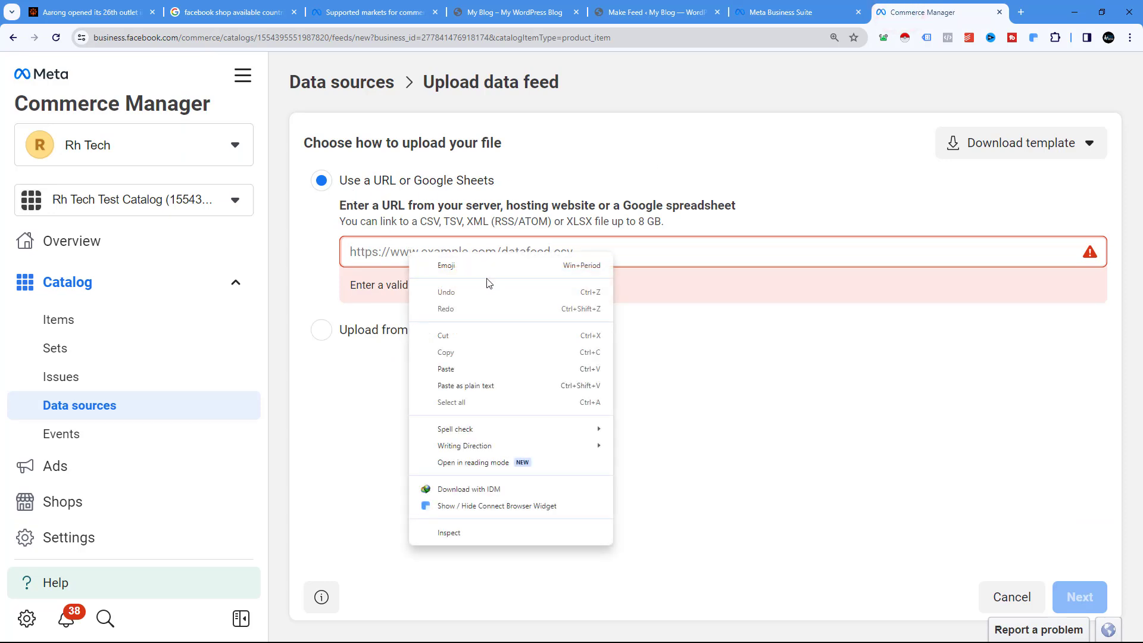
left_click(466, 369)
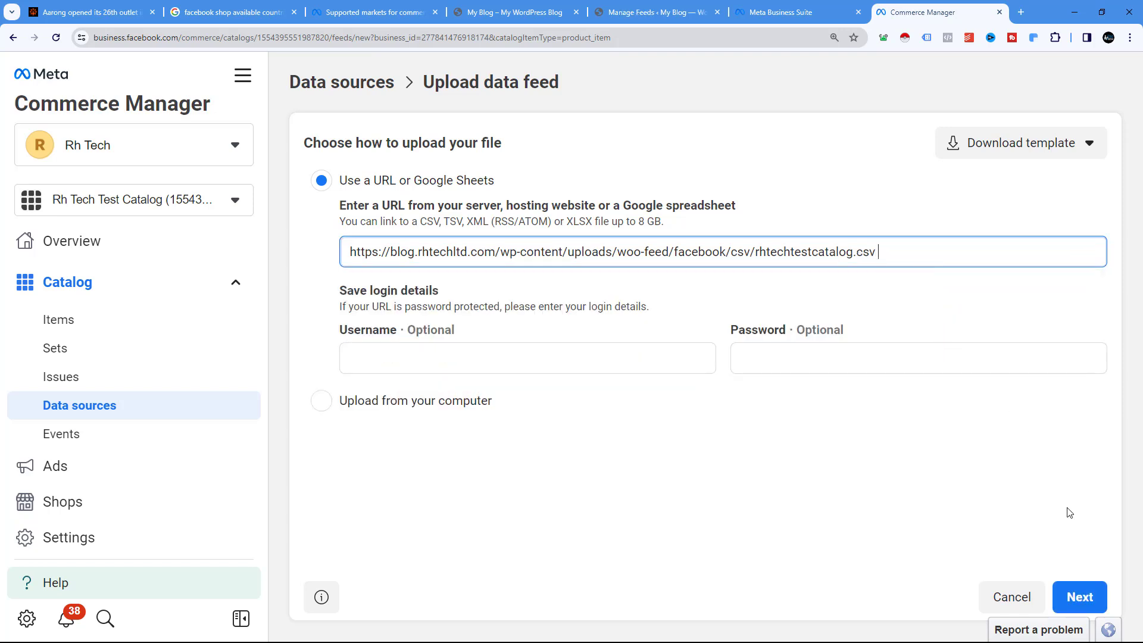
left_click(1078, 593)
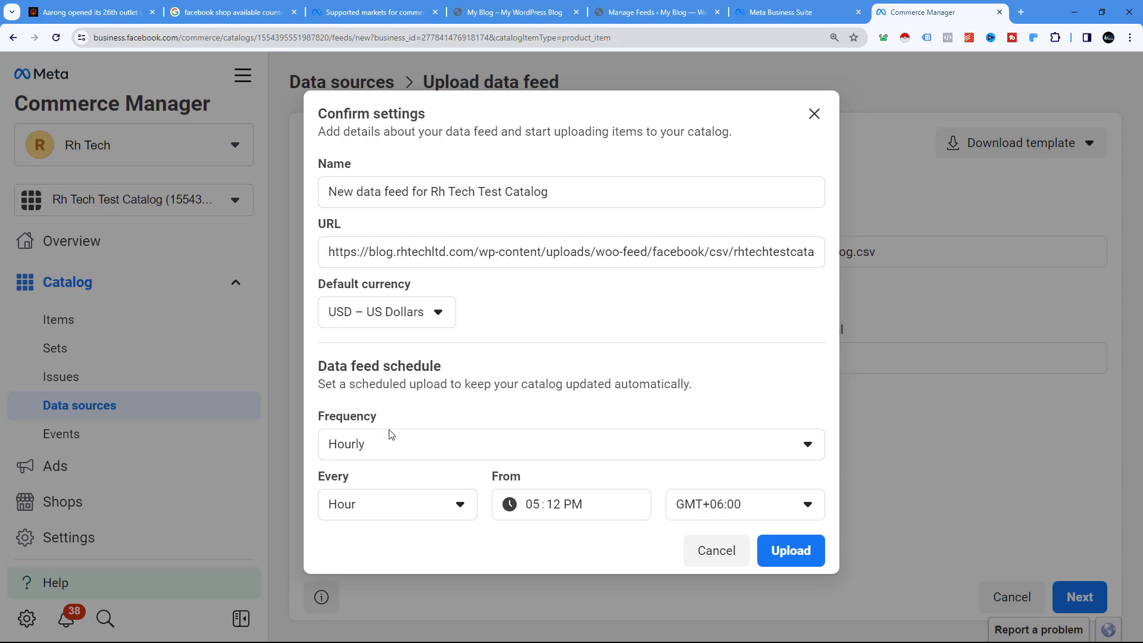
Step: Set the data feed's upload frequency to Daily and upload the feed
left_click(539, 460)
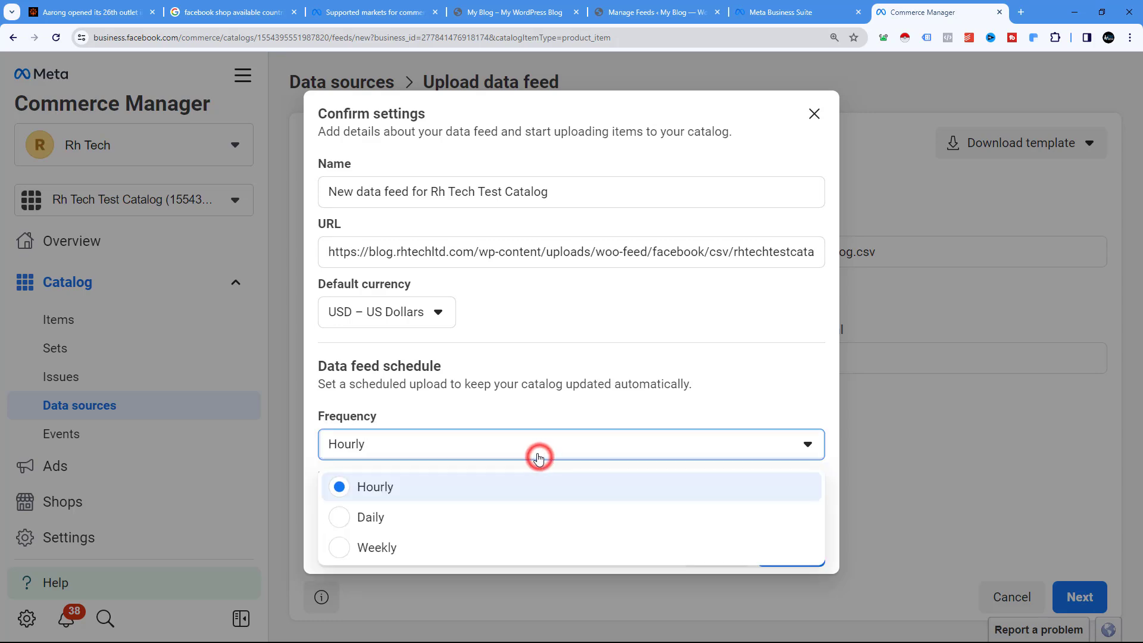
left_click(378, 514)
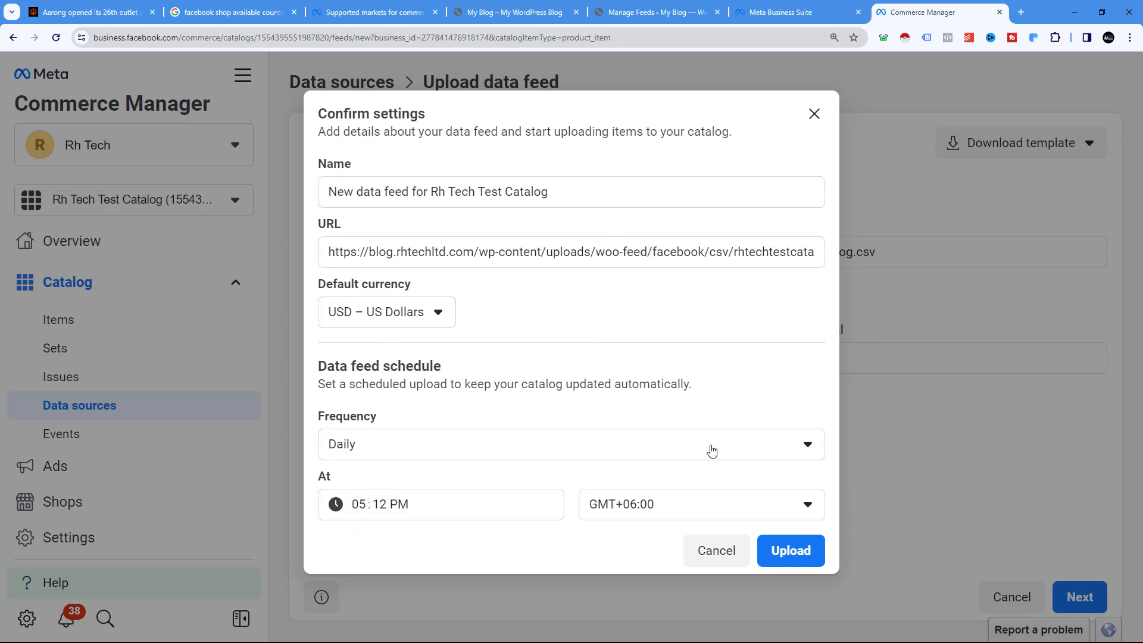
left_click(794, 551)
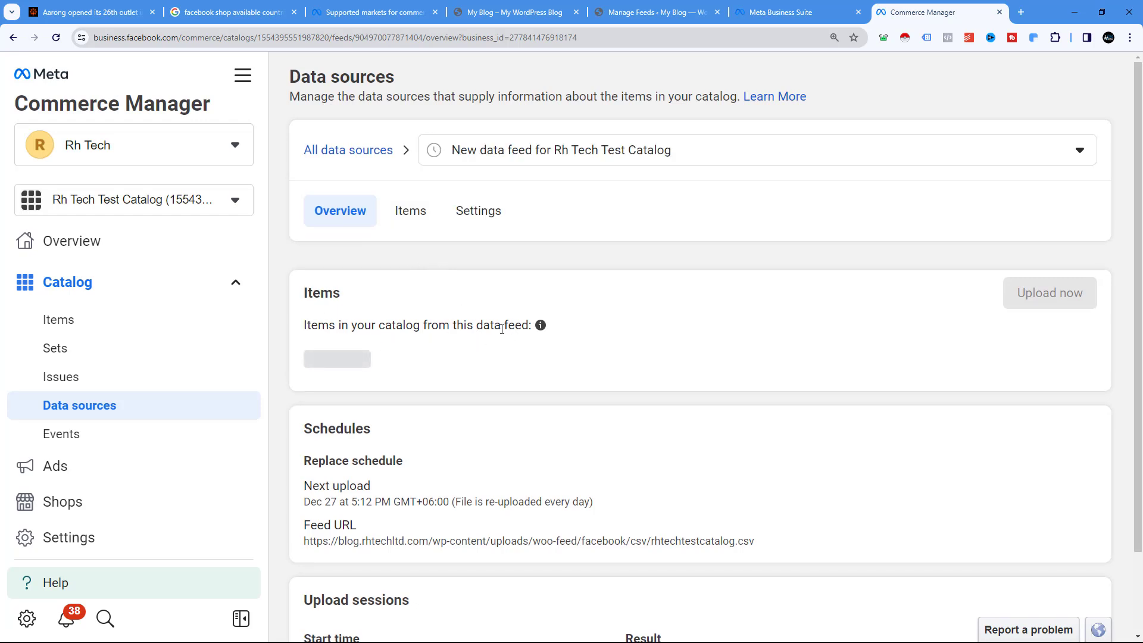
Step: Check the new data feed's upload session and look through its items, then return to the feed overview
scroll(502, 329, "down", 2)
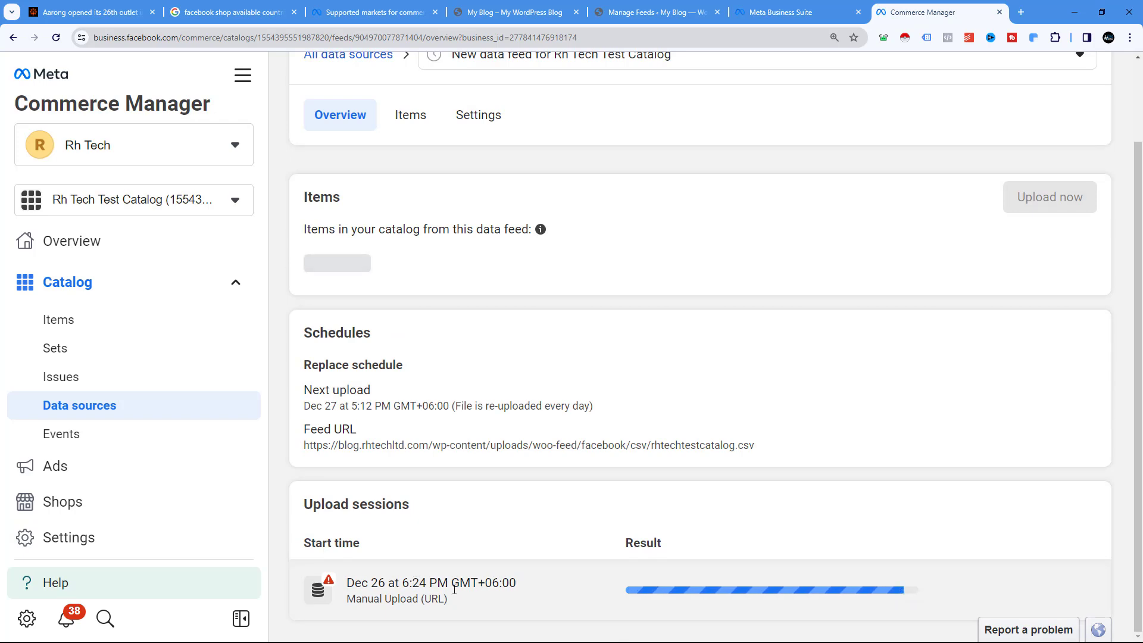
scroll(410, 297, "up", 1)
left_click(409, 180)
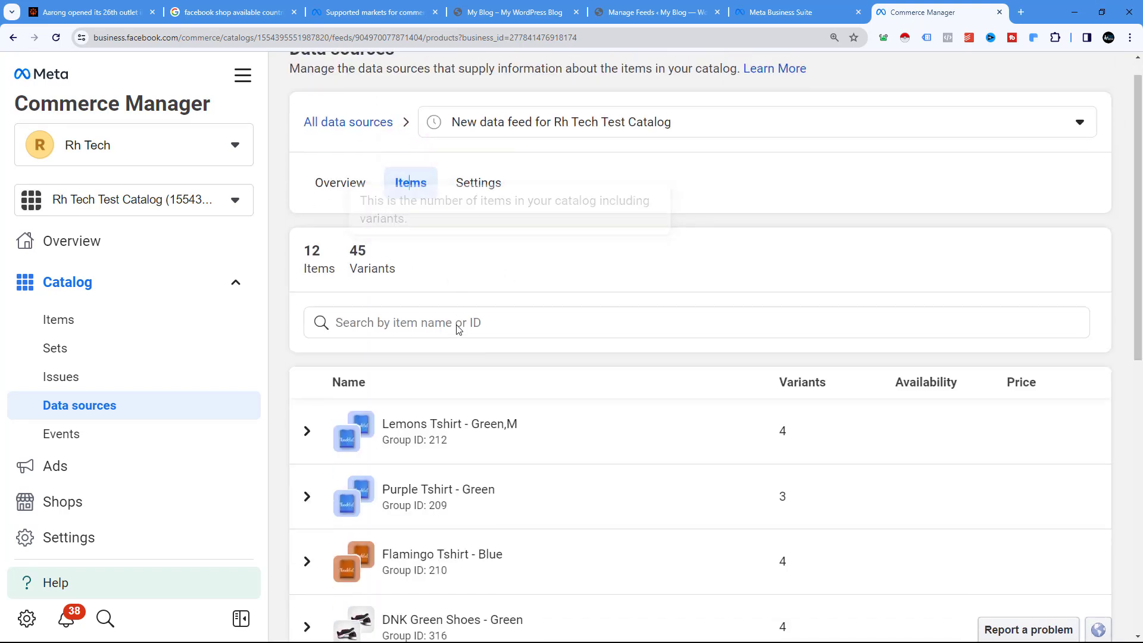
scroll(455, 329, "down", 7)
scroll(453, 325, "down", 2)
key("alt+Left")
scroll(531, 434, "up", 2)
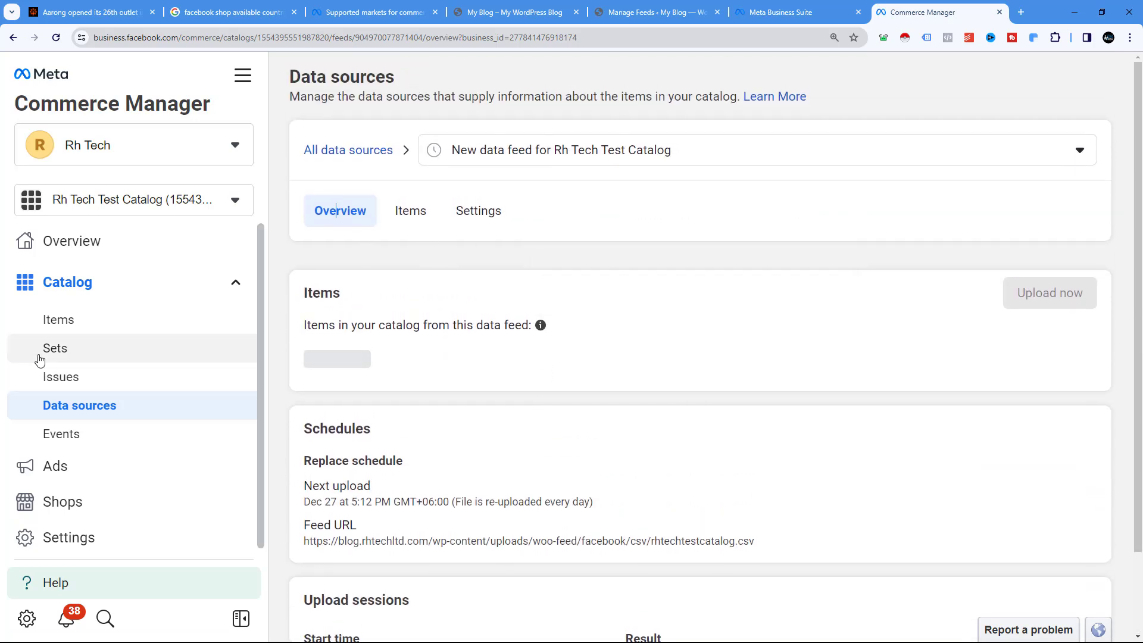
Step: Open the catalog's item list, reload the page and look through the imported products
left_click(53, 327)
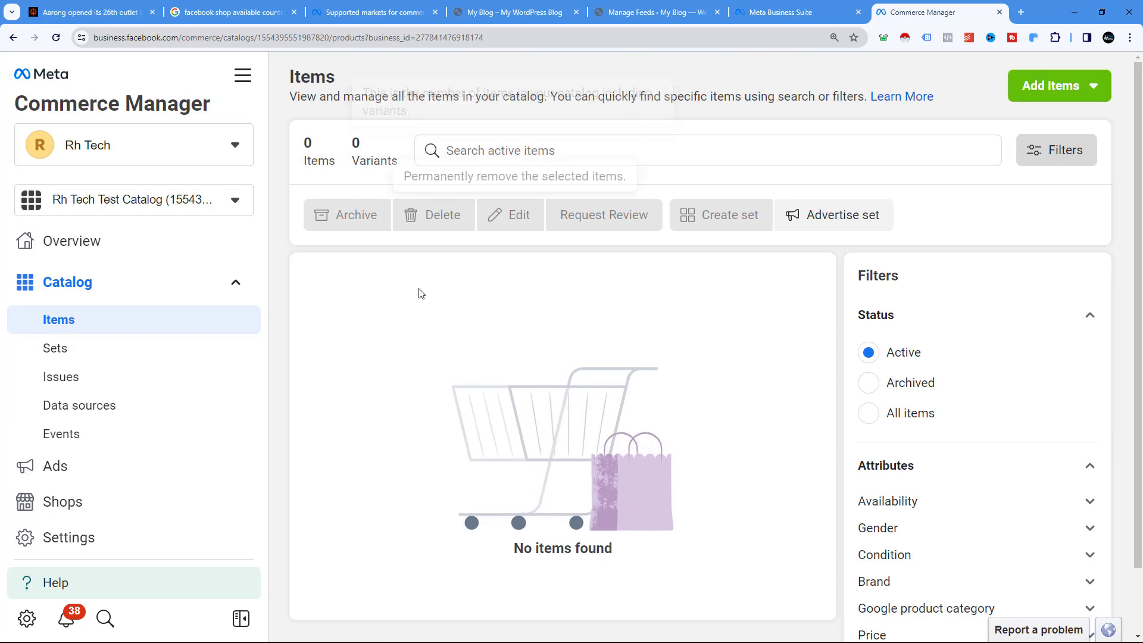
left_click(56, 38)
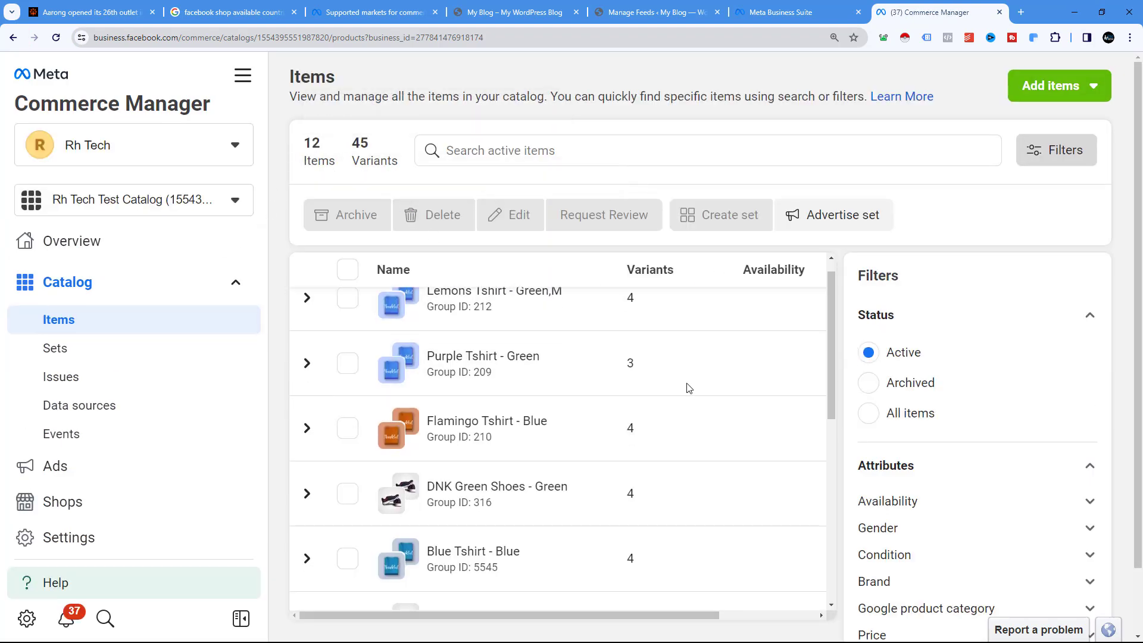
scroll(686, 393, "down", 5)
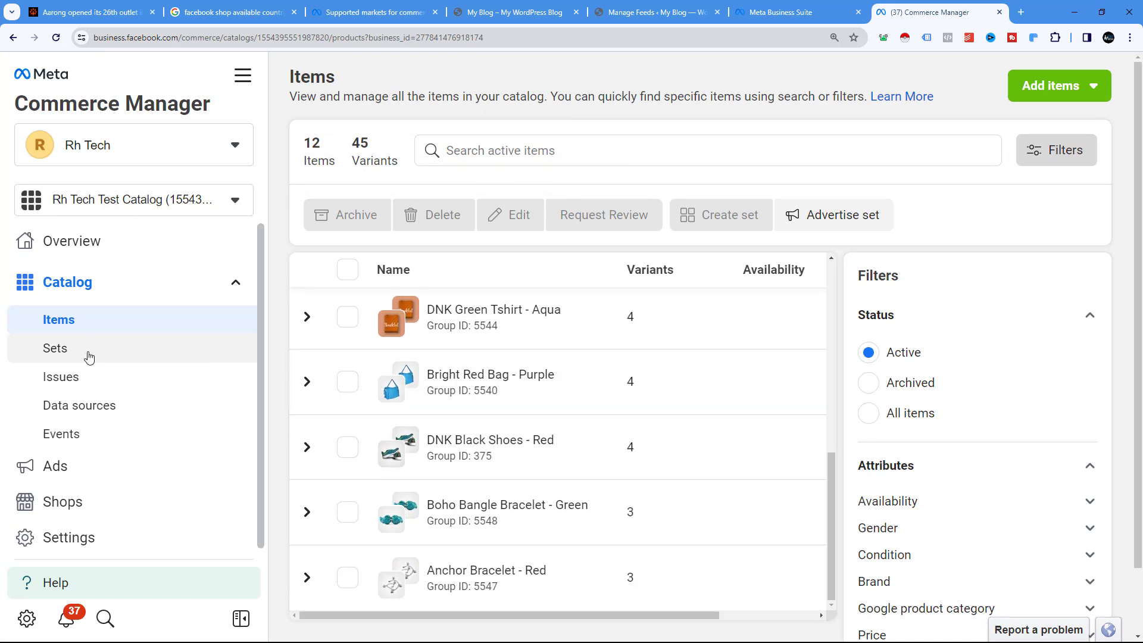
Step: Open the catalog's product sets and look through the items and variants in the All products set
left_click(89, 356)
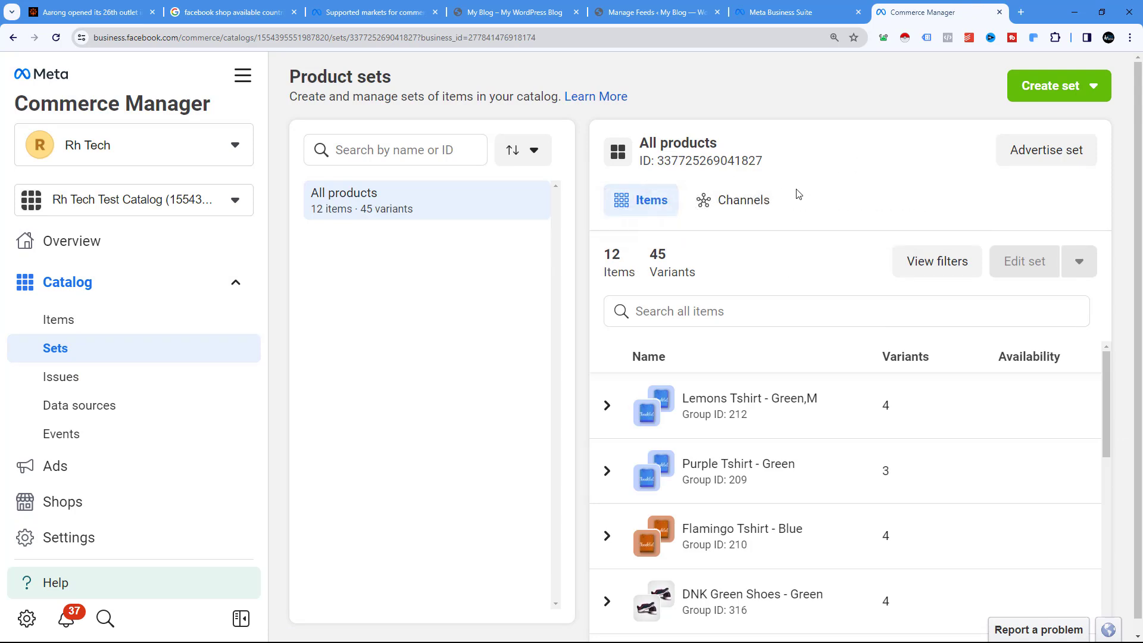
mouse_move(693, 273)
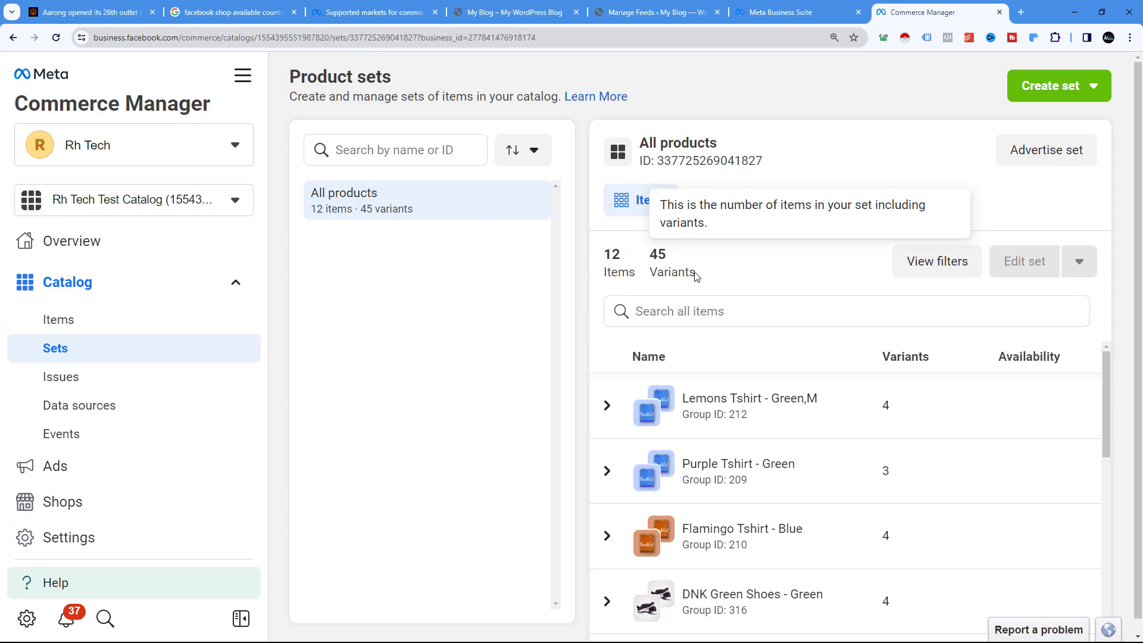
scroll(714, 351, "down", 5)
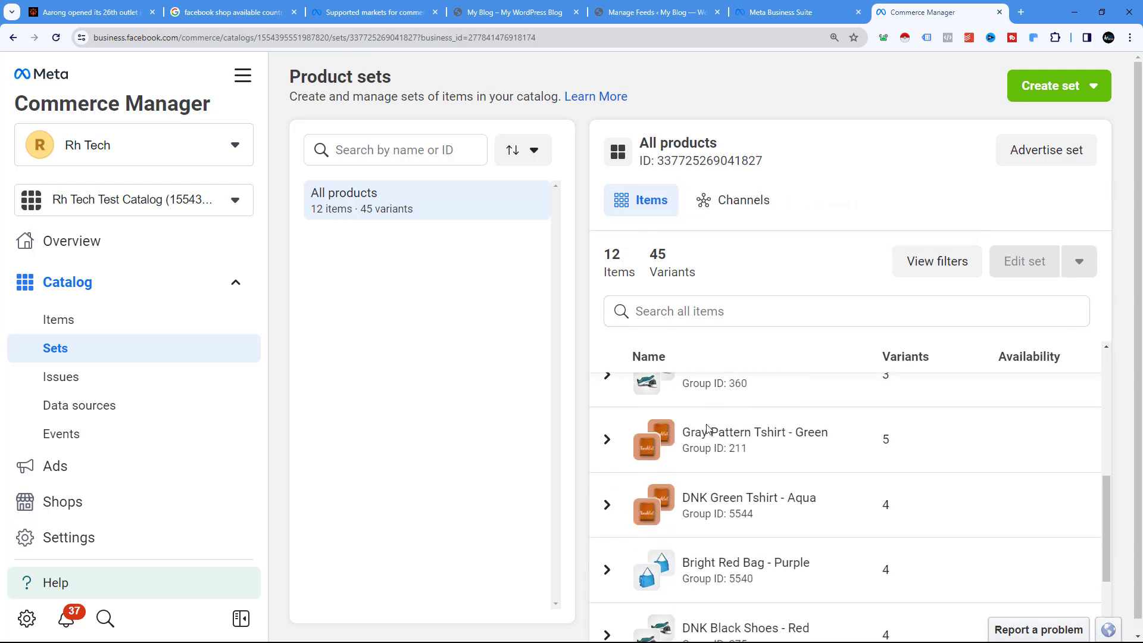
scroll(718, 427, "down", 2)
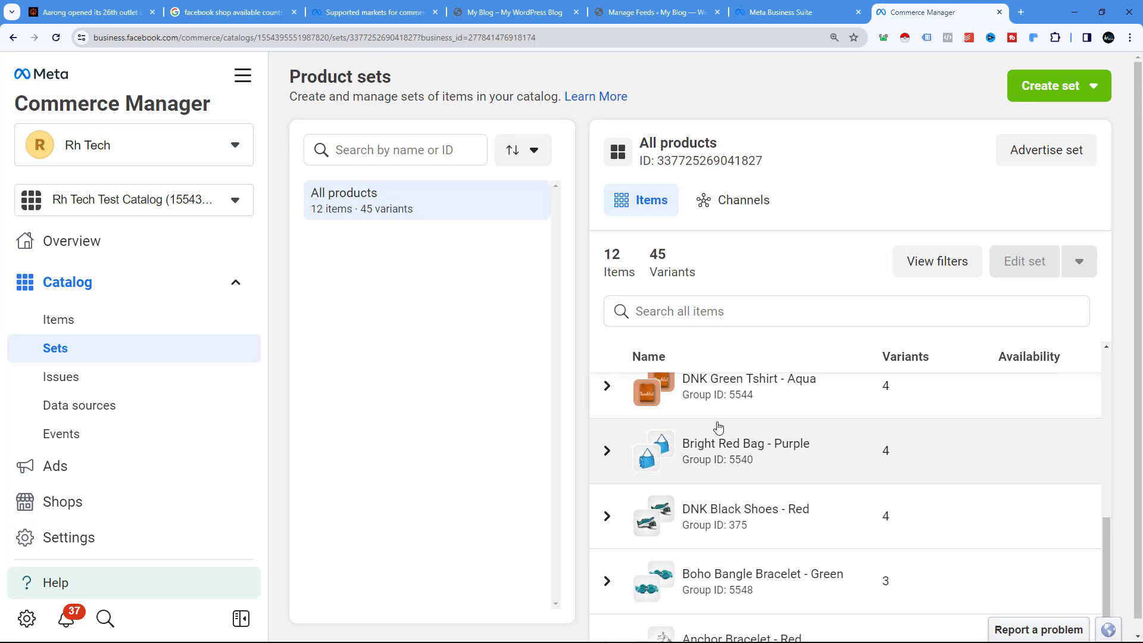
scroll(718, 426, "down", 1)
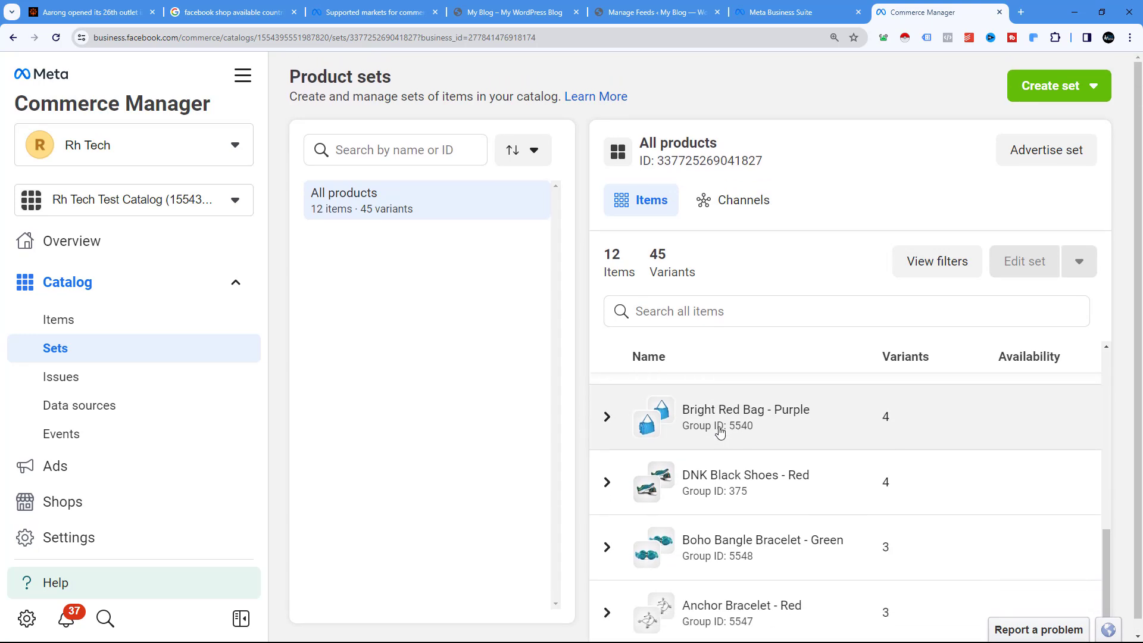
scroll(727, 427, "up", 7)
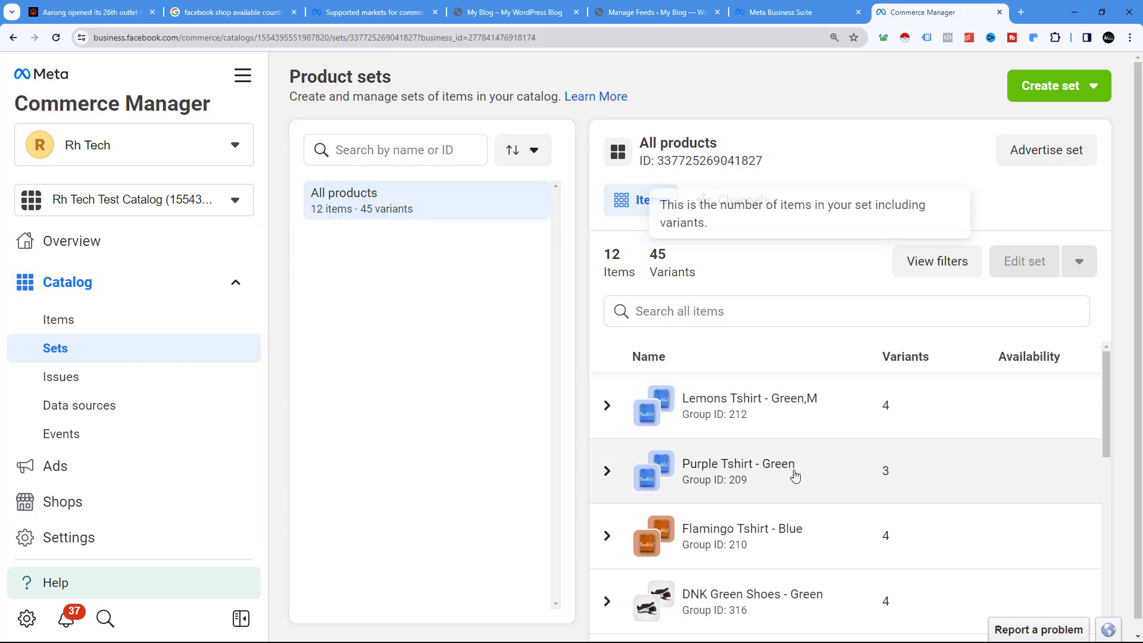
Step: Start a new product set that uses filters and name it "Green"
left_click(1063, 88)
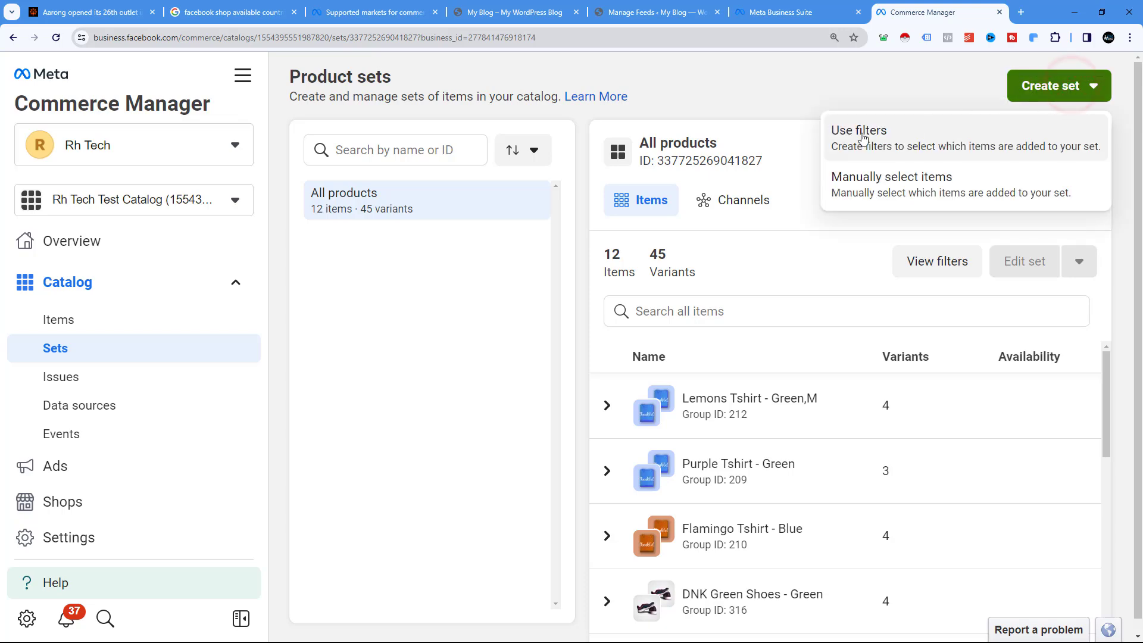
left_click(900, 146)
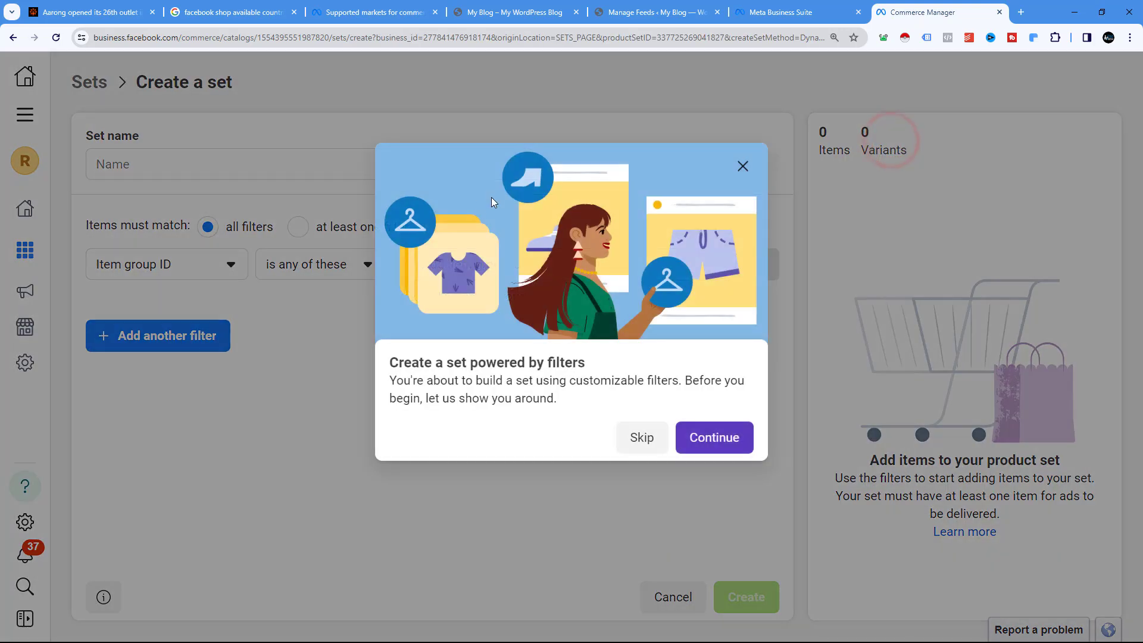
left_click(151, 165)
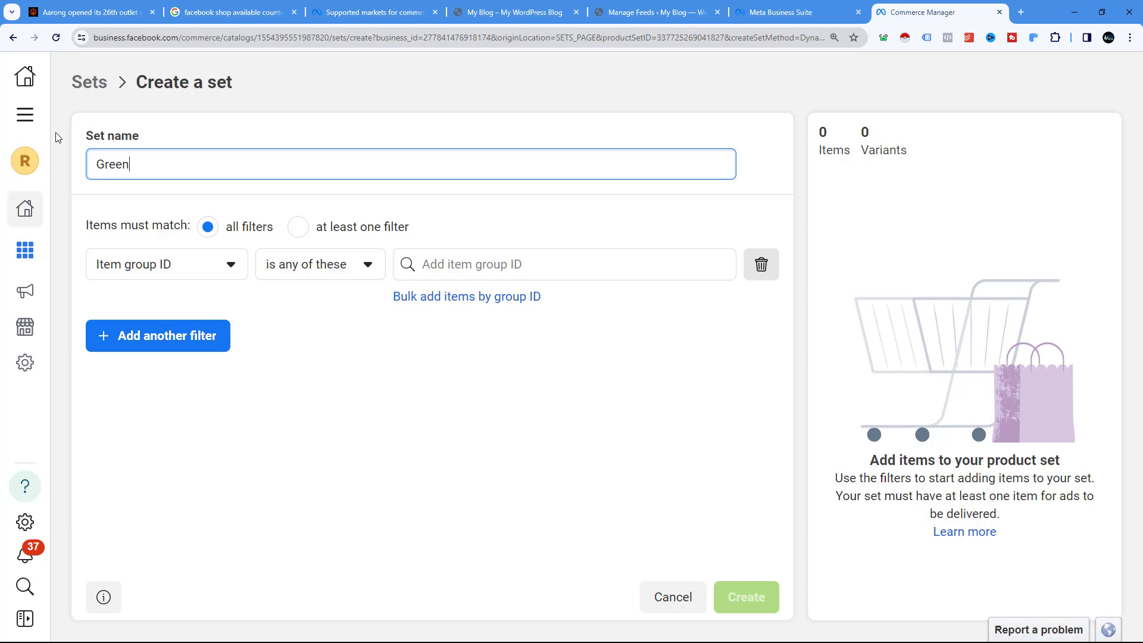
Step: Set the Green set's filter condition to Title contains
left_click(161, 270)
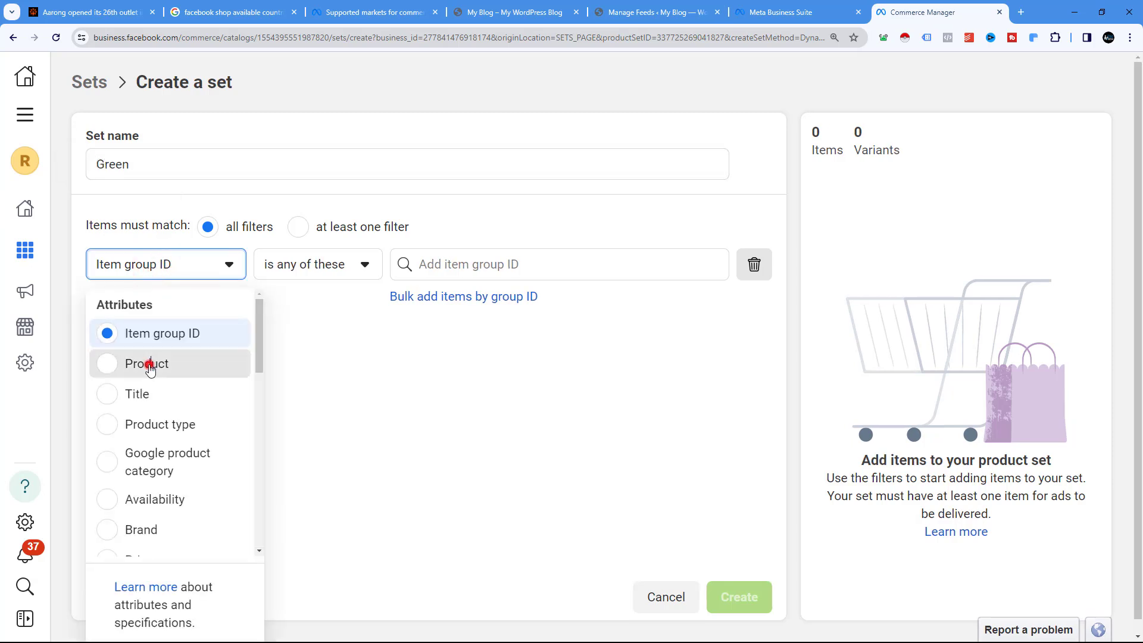
left_click(149, 364)
left_click(146, 265)
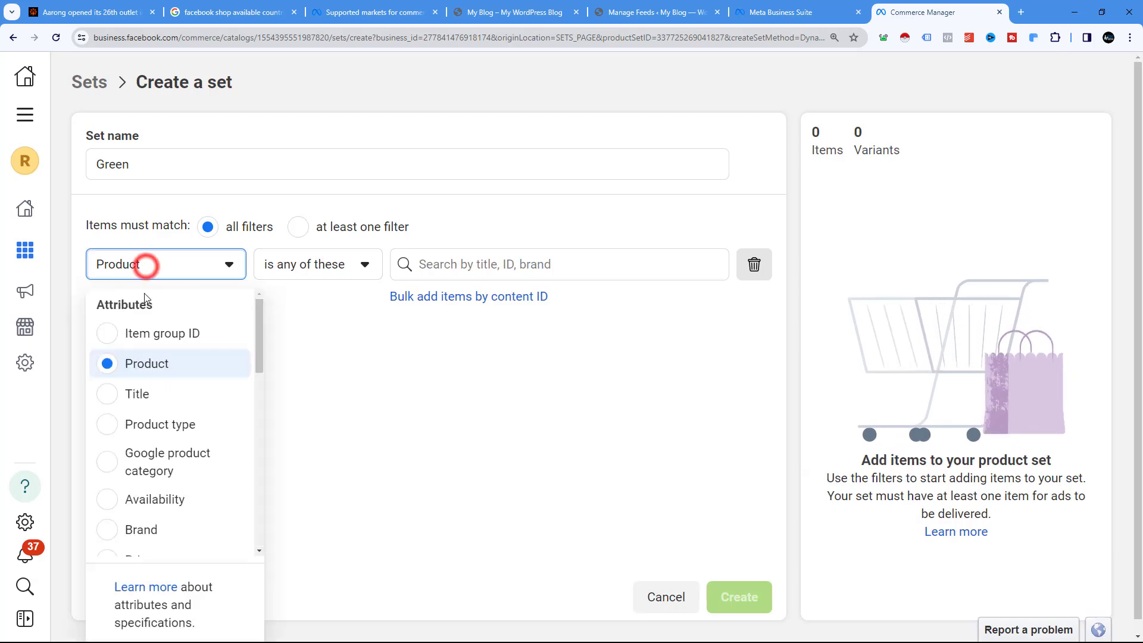
left_click(137, 394)
left_click(324, 273)
left_click(325, 370)
left_click(479, 265)
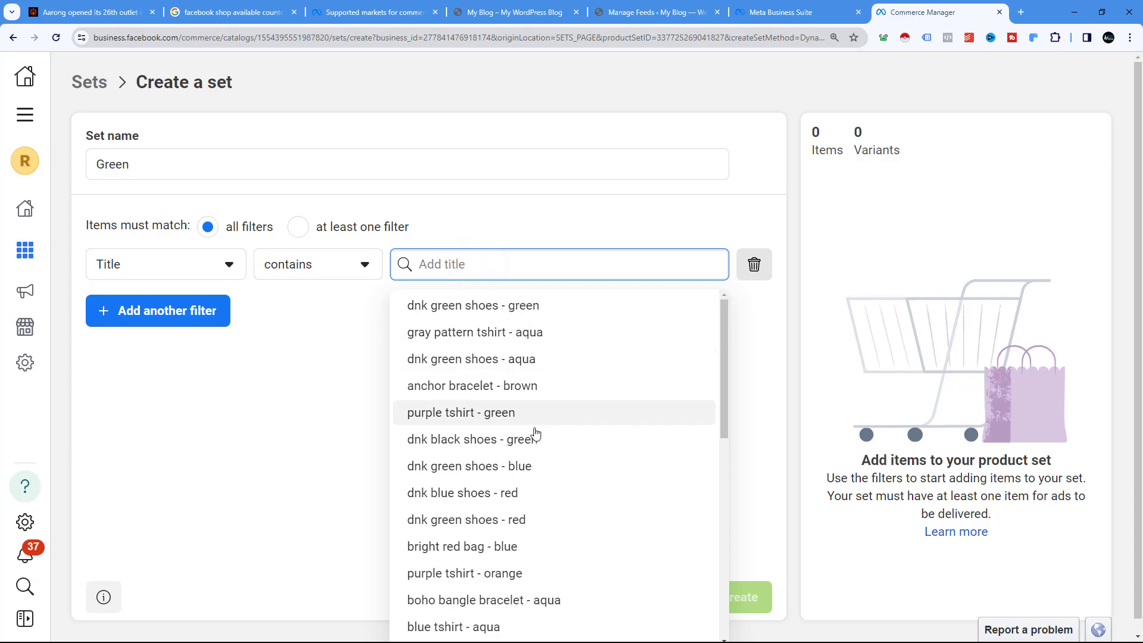
left_click(455, 263)
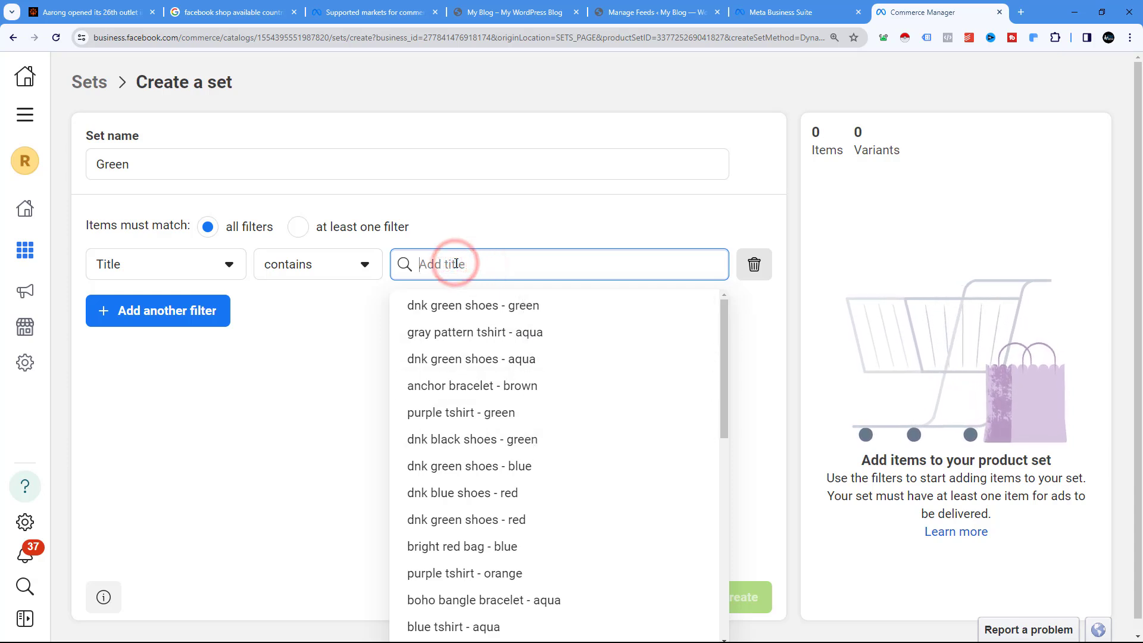
type("green")
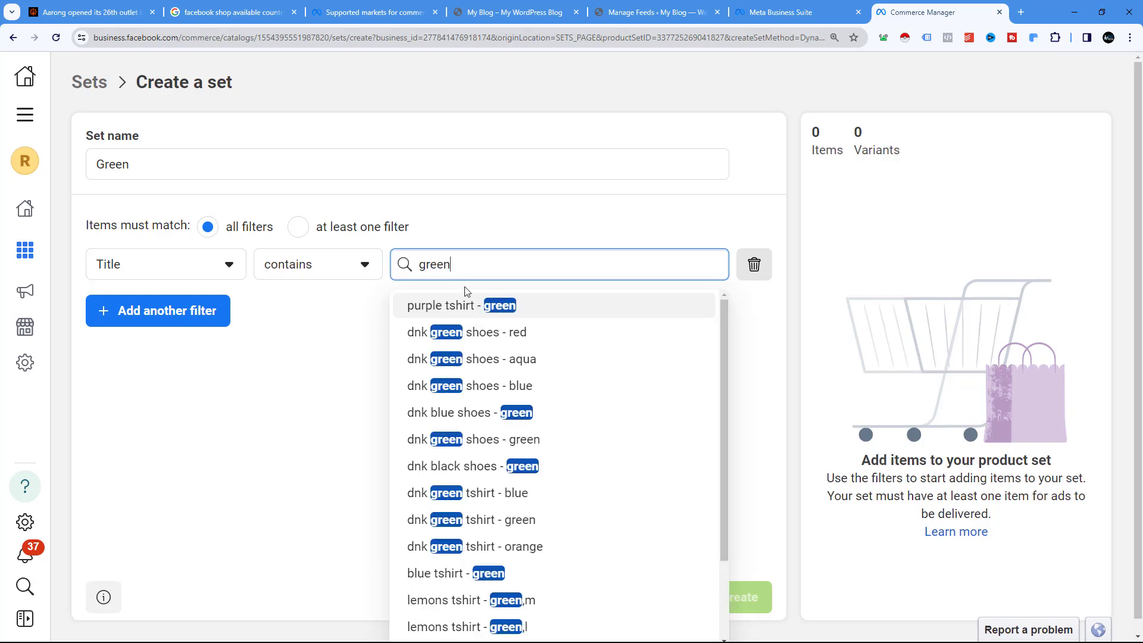
left_click(357, 298)
left_click(475, 266)
key("Return")
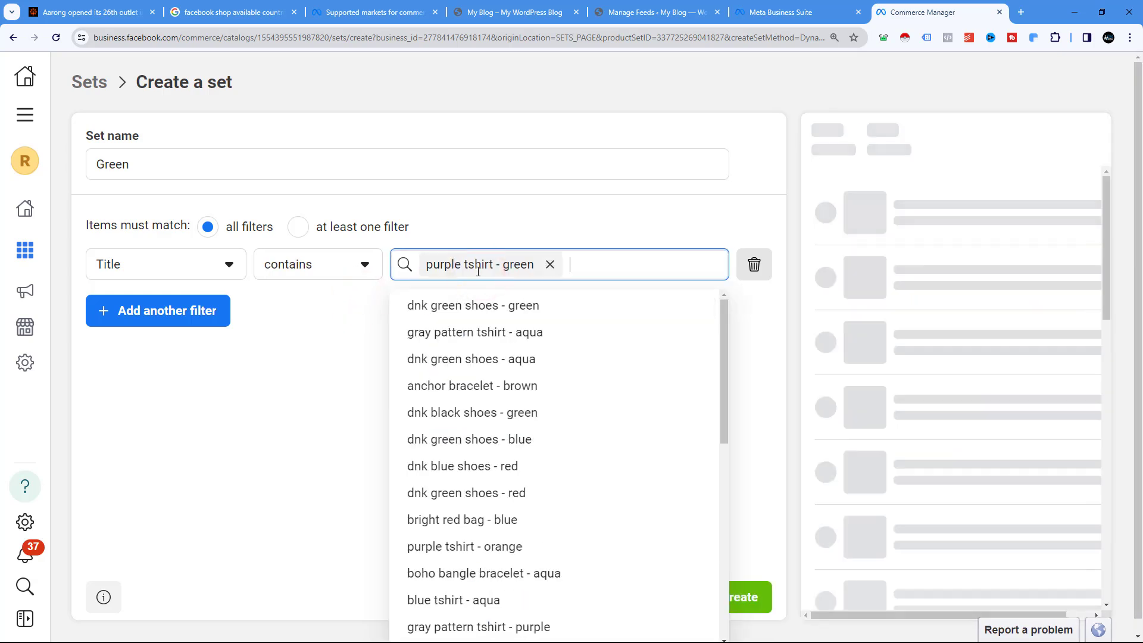
left_click(500, 266)
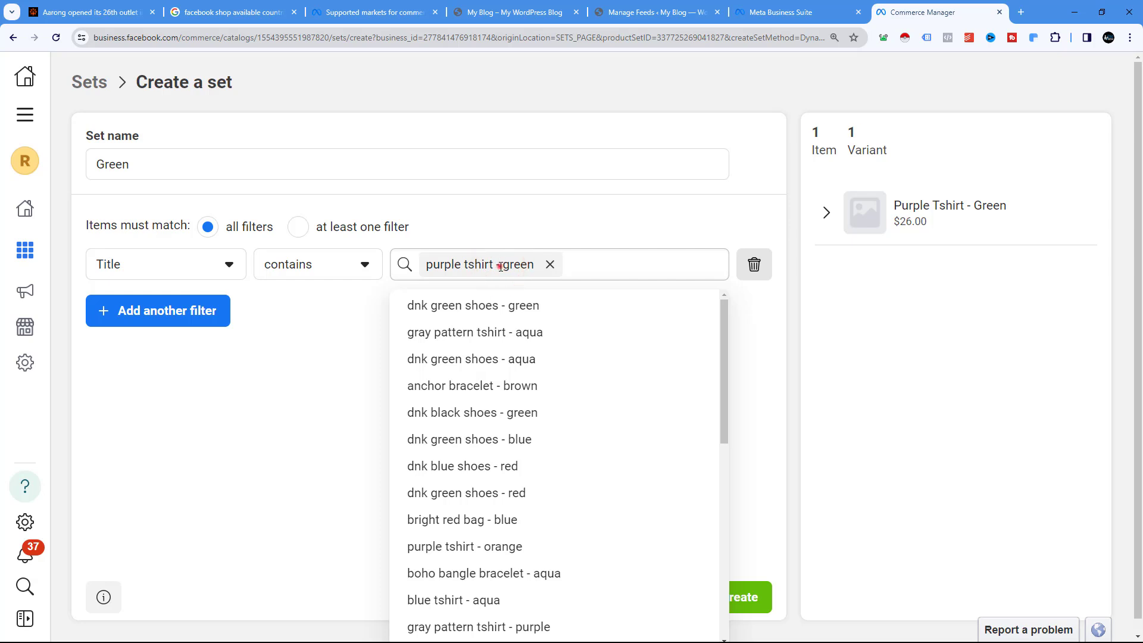
left_click_drag(500, 266, 417, 265)
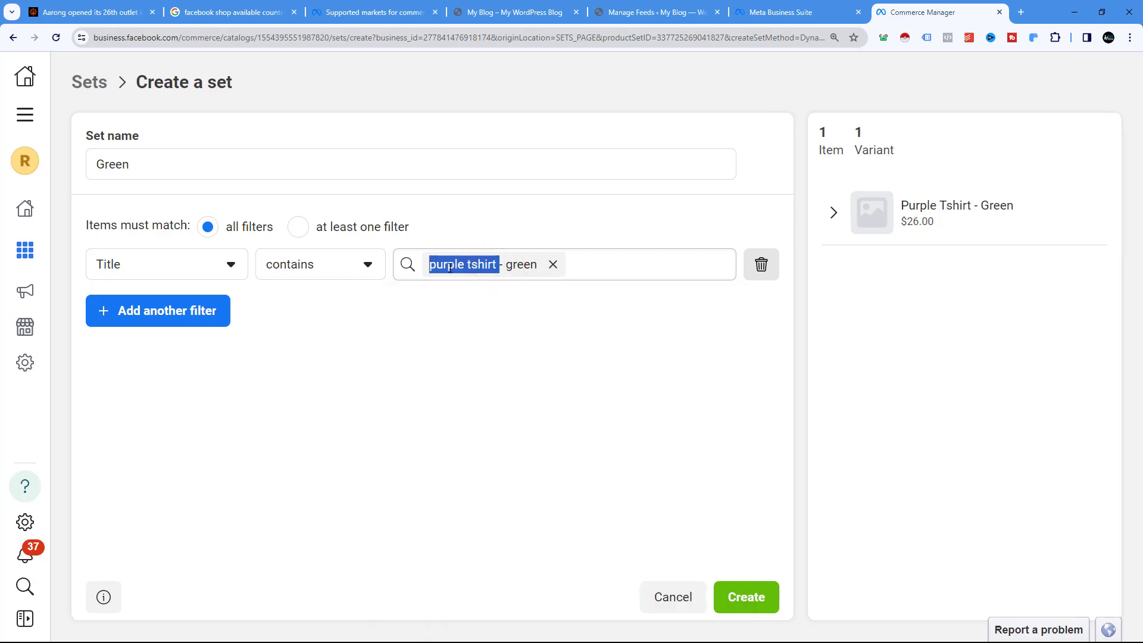
left_click(499, 267)
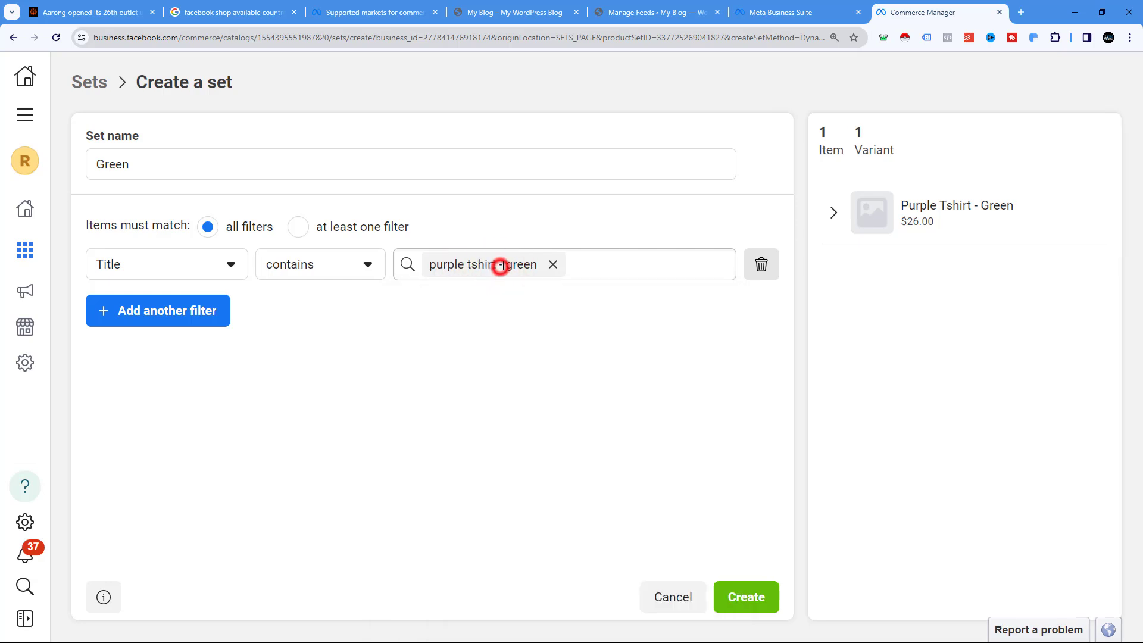
left_click(553, 264)
Step: Add "green" as the title filter's value, look through the matching items and create the set
left_click(477, 270)
type("g")
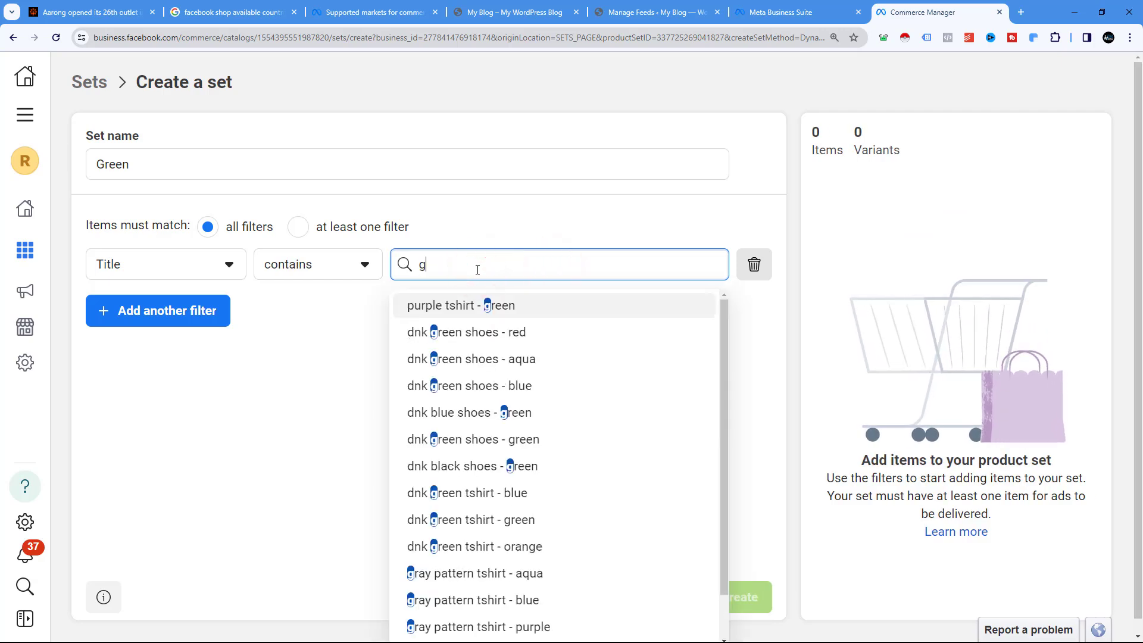
type("reen")
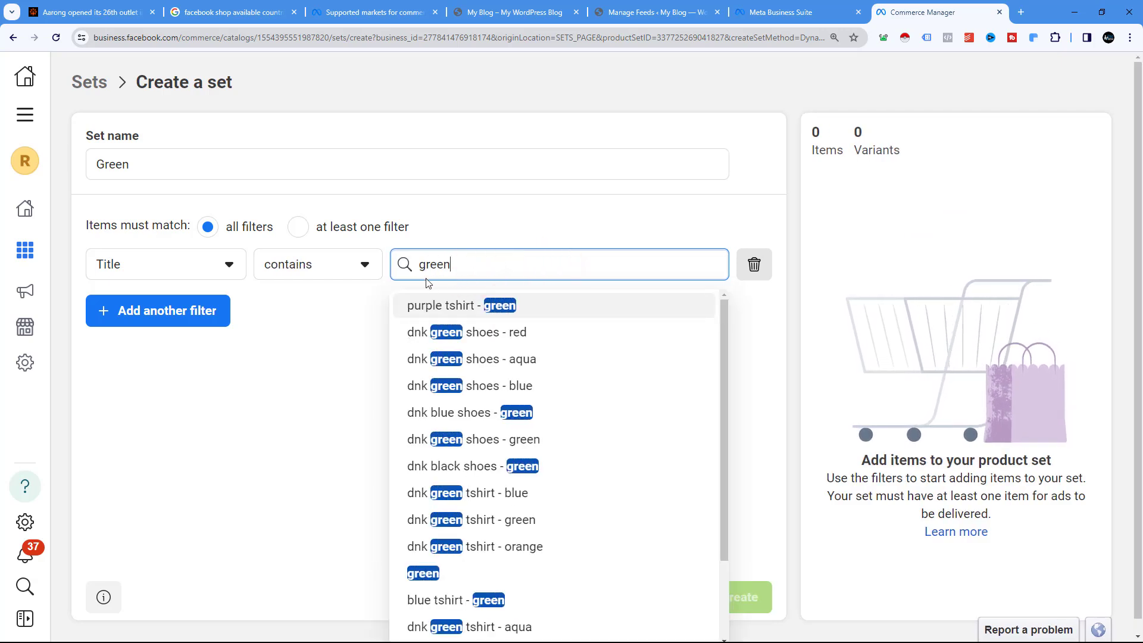
scroll(463, 467, "down", 2)
left_click(424, 468)
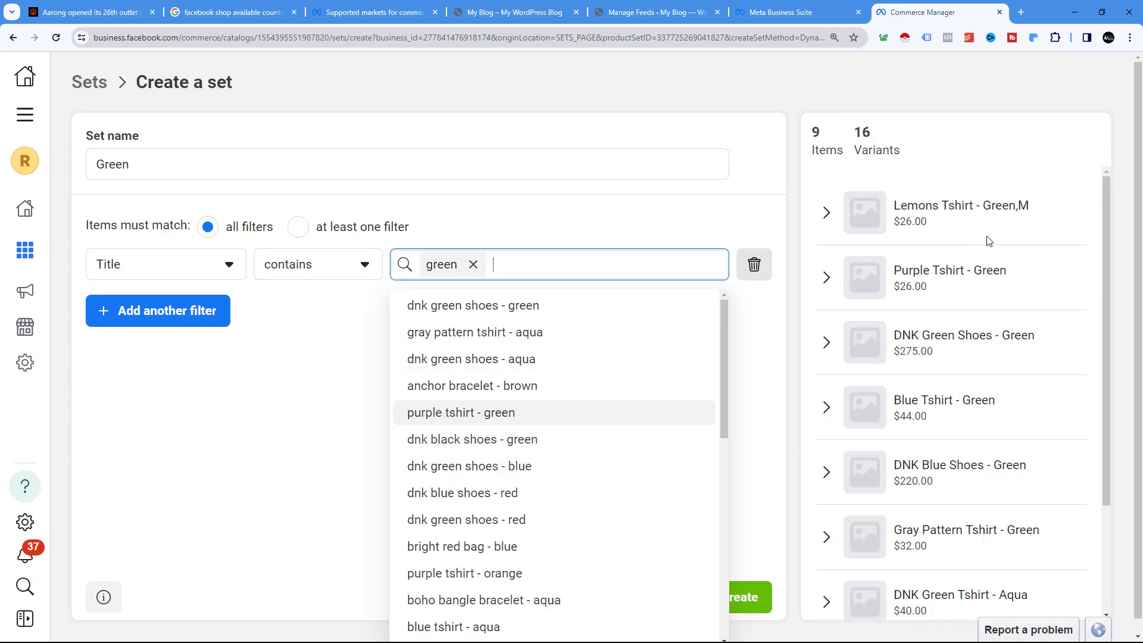
scroll(985, 245, "down", 3)
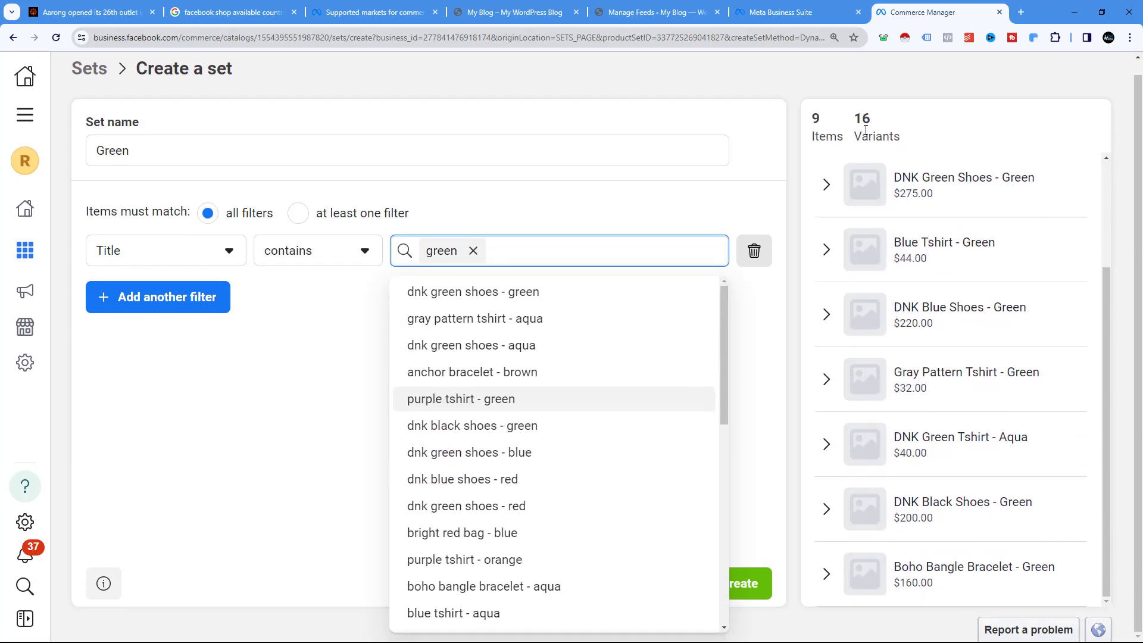
left_click(742, 582)
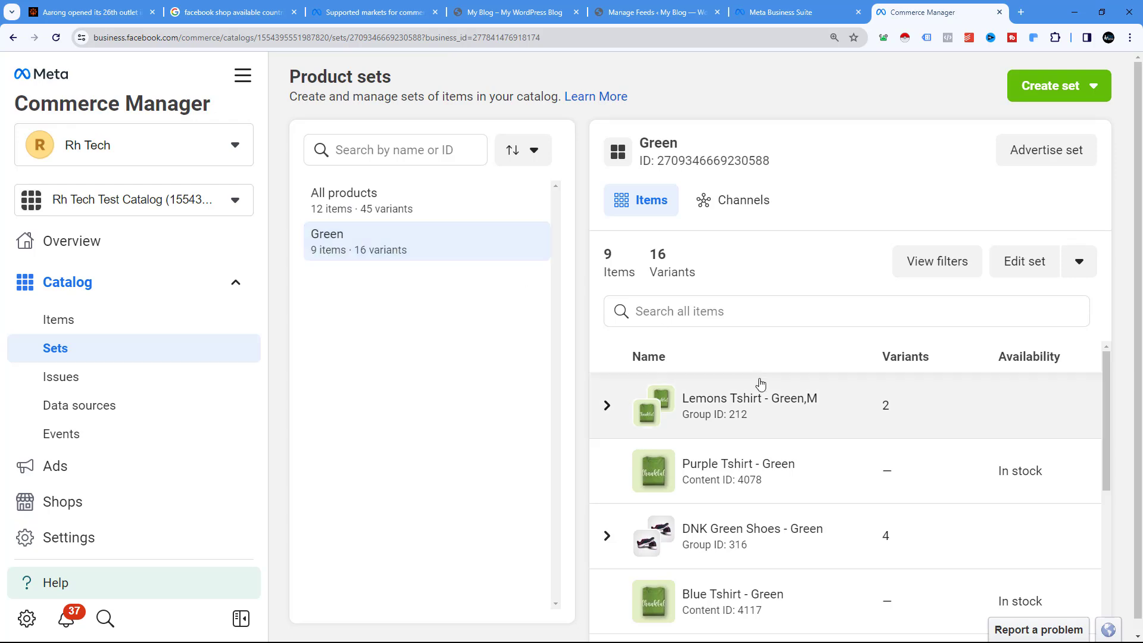
Step: Look through the items and variants in the Green product set
scroll(756, 393, "down", 5)
scroll(752, 404, "up", 5)
left_click(366, 229)
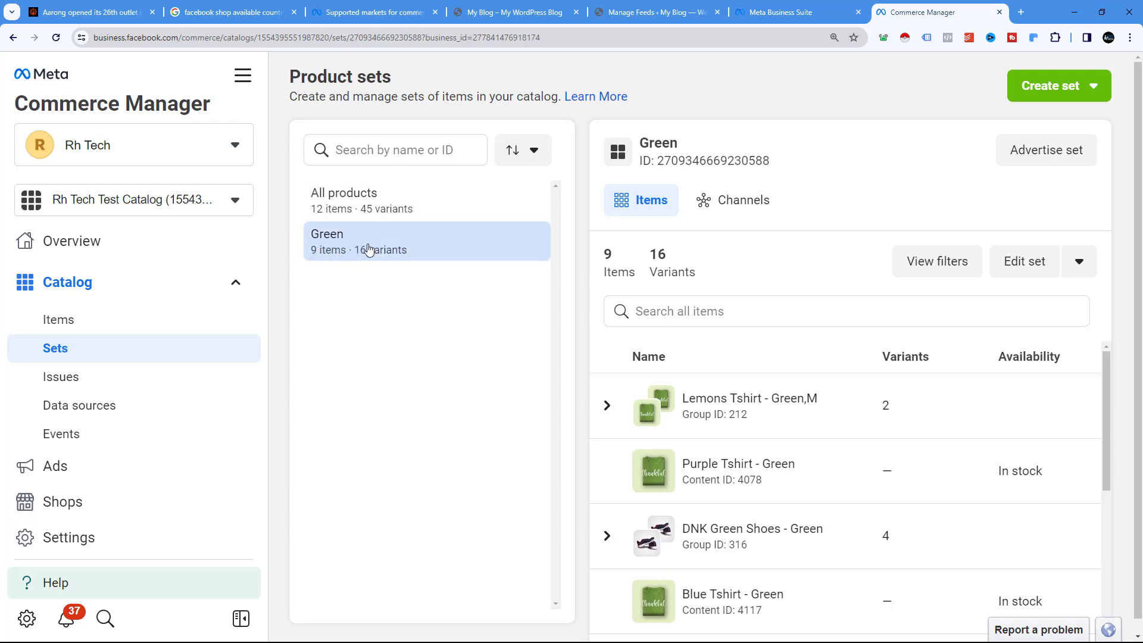
scroll(720, 355, "down", 5)
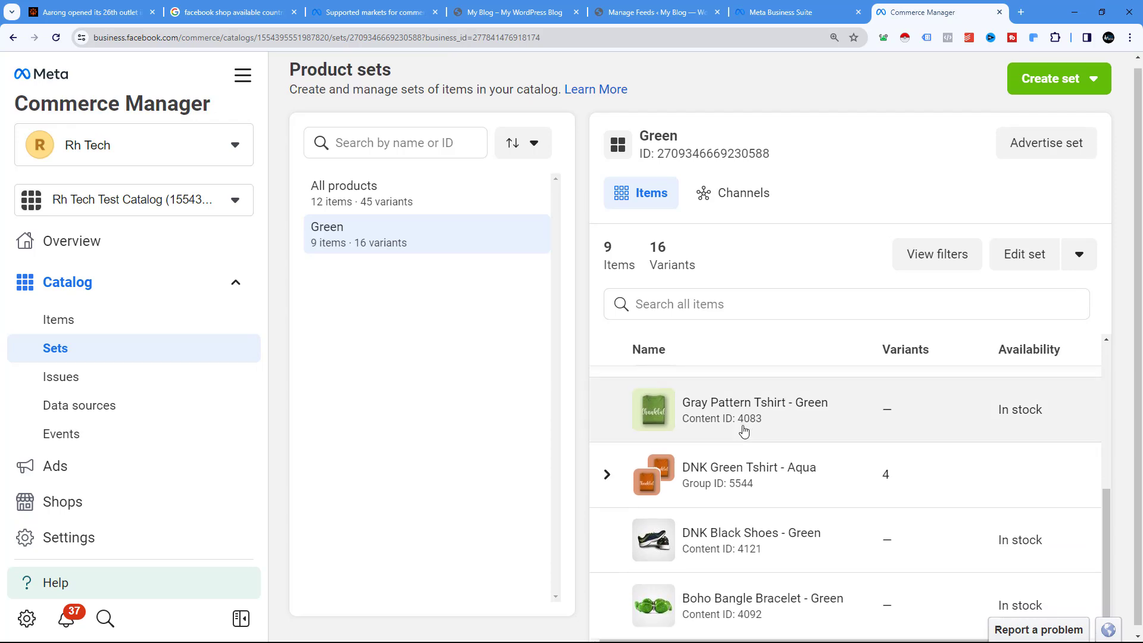
scroll(444, 306, "up", 1)
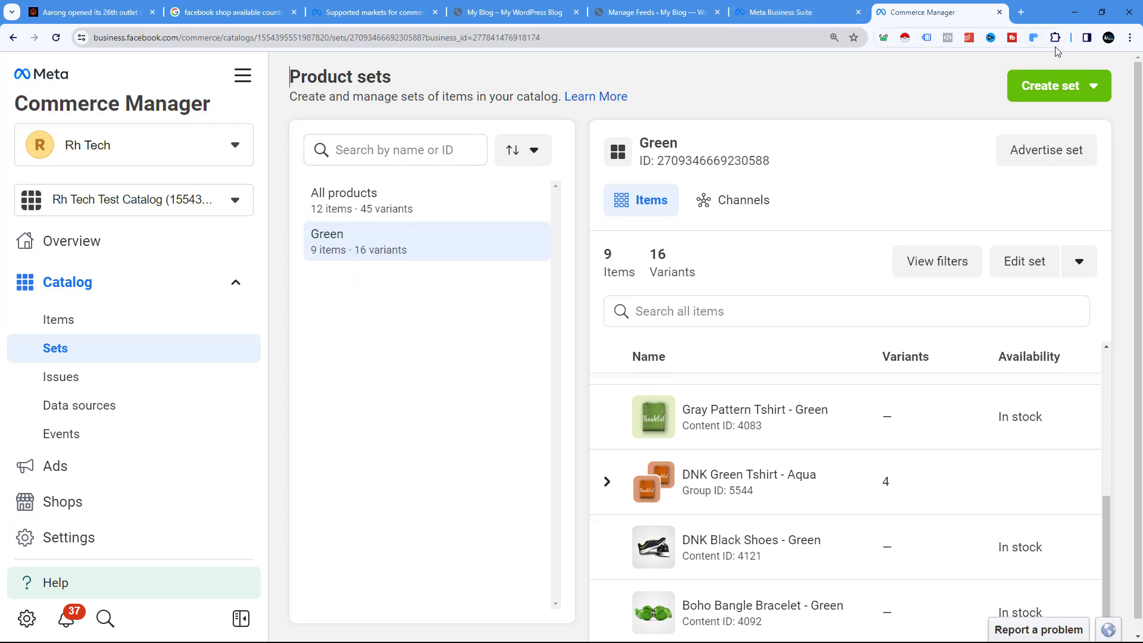
Step: Start another filter-based product set and name it "2nd test -"
left_click(1047, 88)
left_click(879, 138)
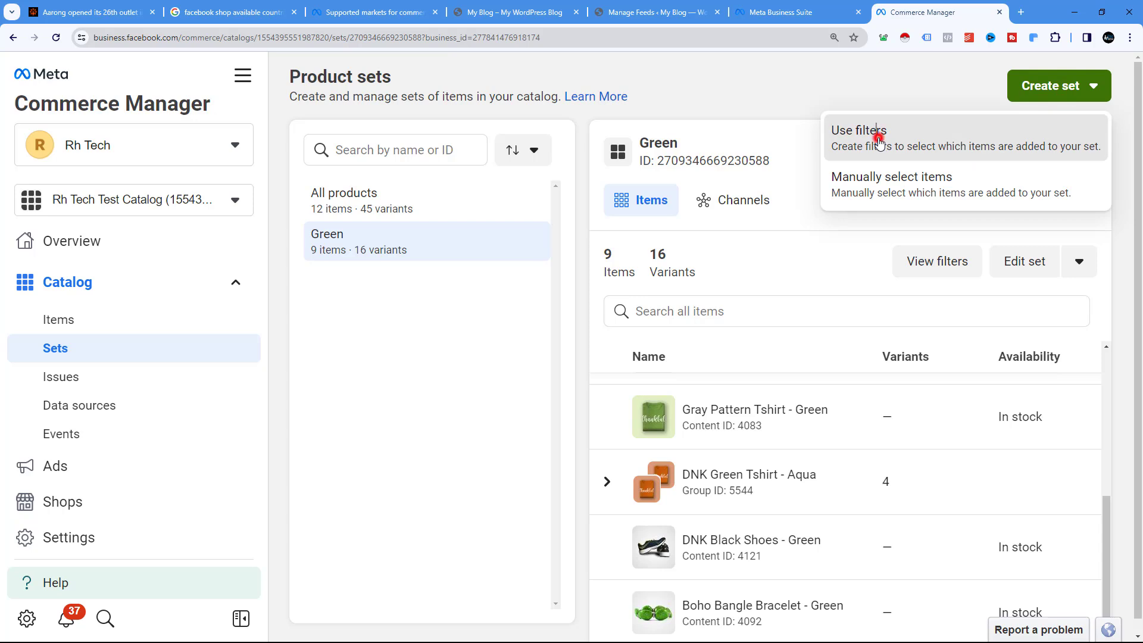
left_click(146, 166)
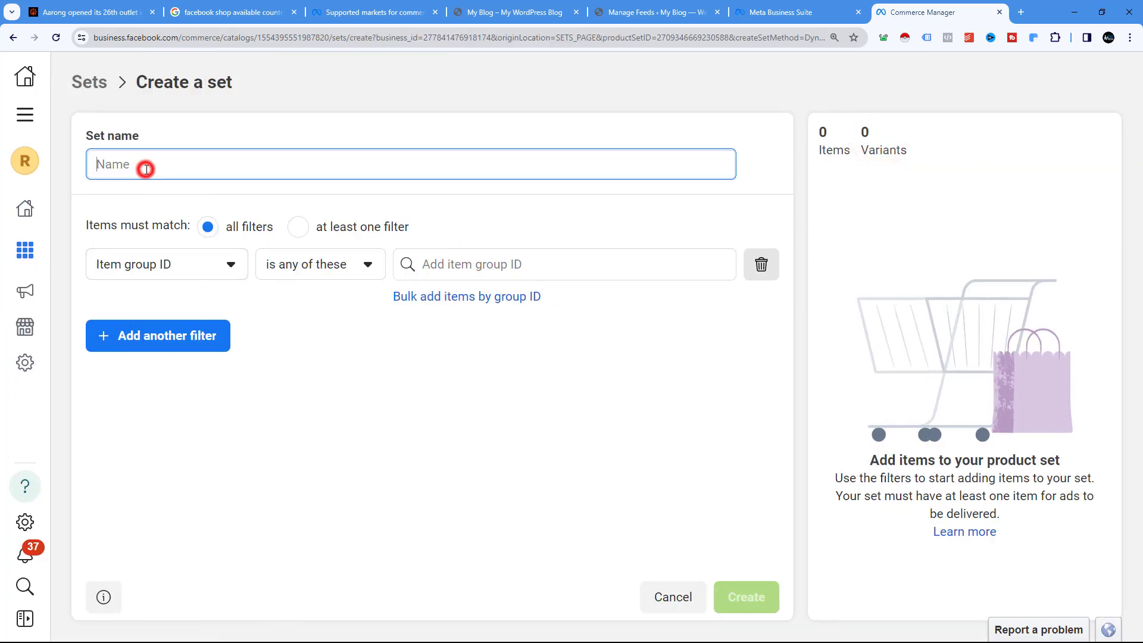
type("2nd test -")
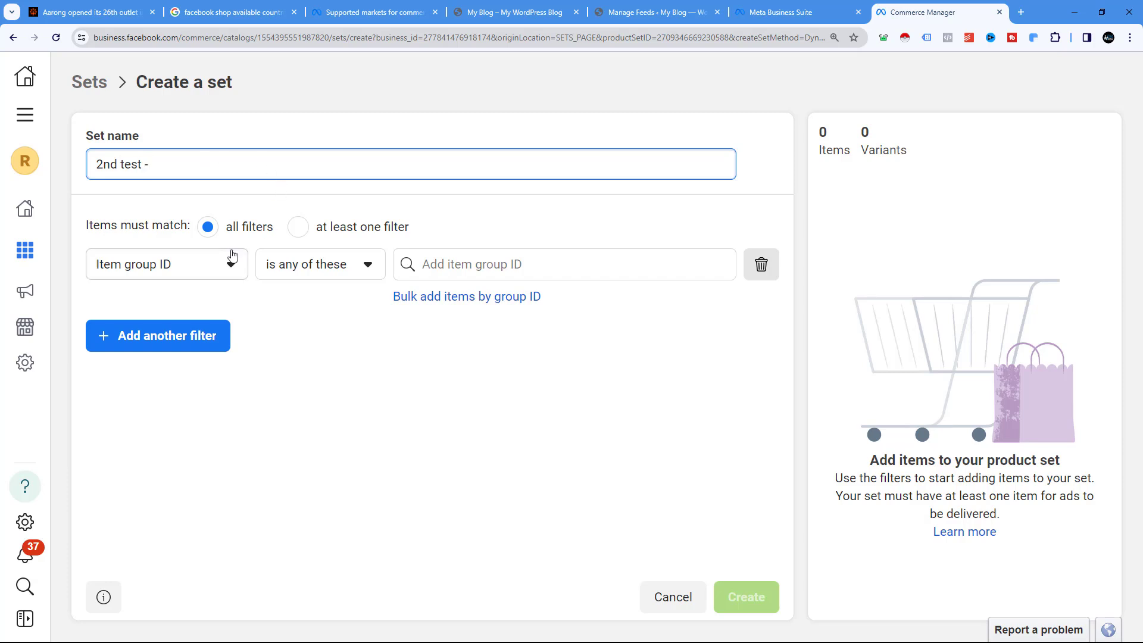
Step: Set the filter condition of the "2nd test -" set to Title contains
left_click(192, 267)
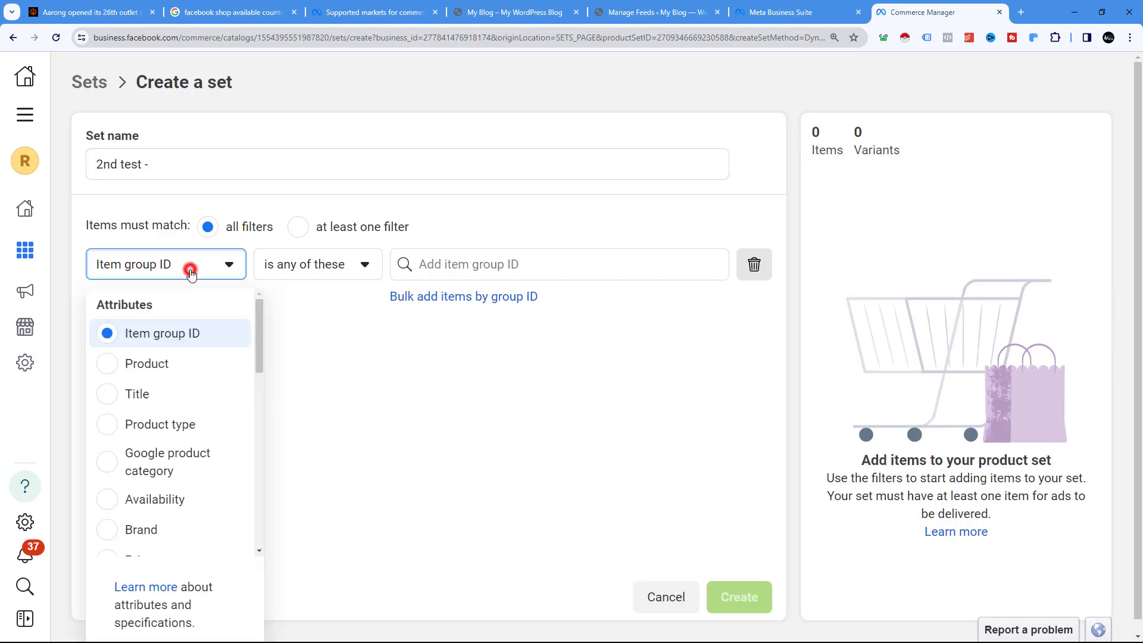
left_click(133, 405)
left_click(319, 263)
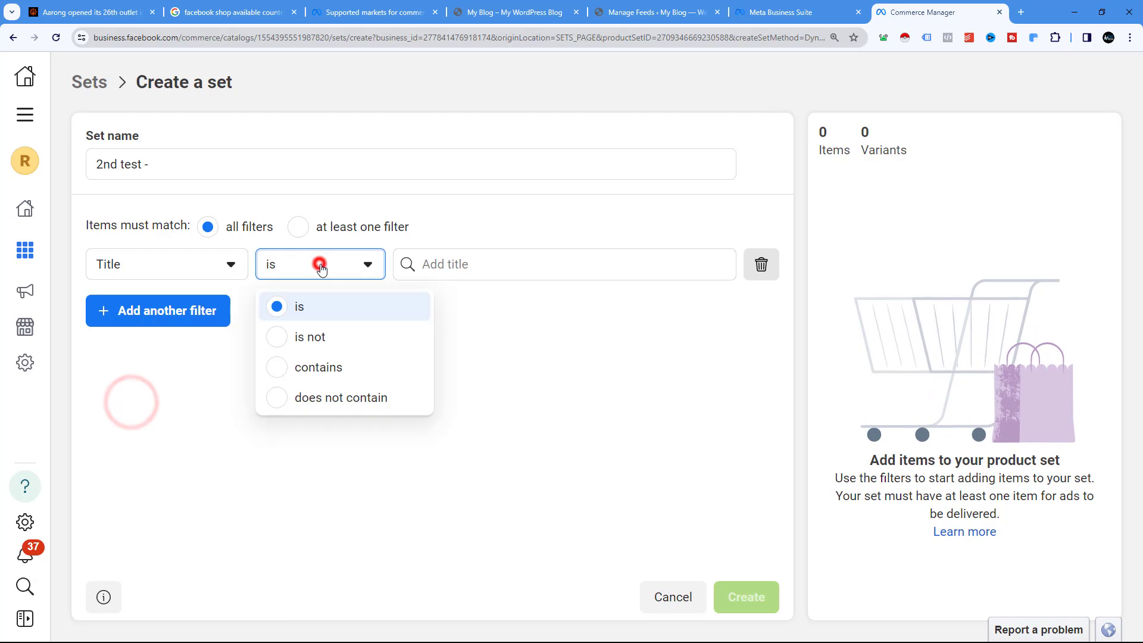
left_click(311, 362)
Step: Add "blue" as the title filter's value and create the "2nd test -" set
left_click(467, 264)
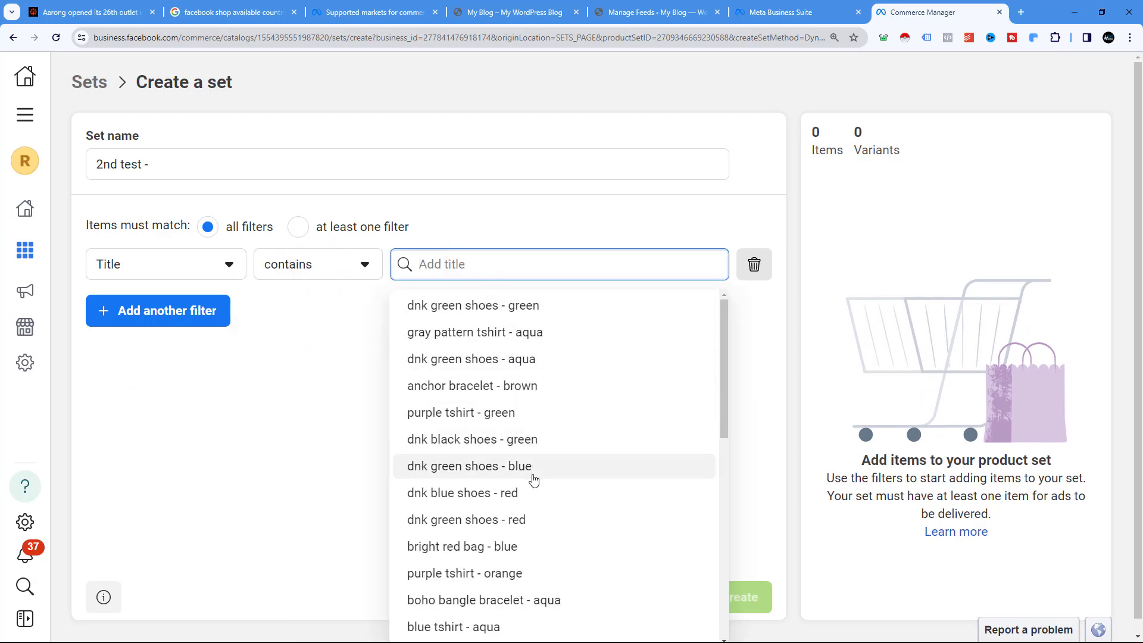
scroll(532, 476, "down", 2)
left_click(428, 263)
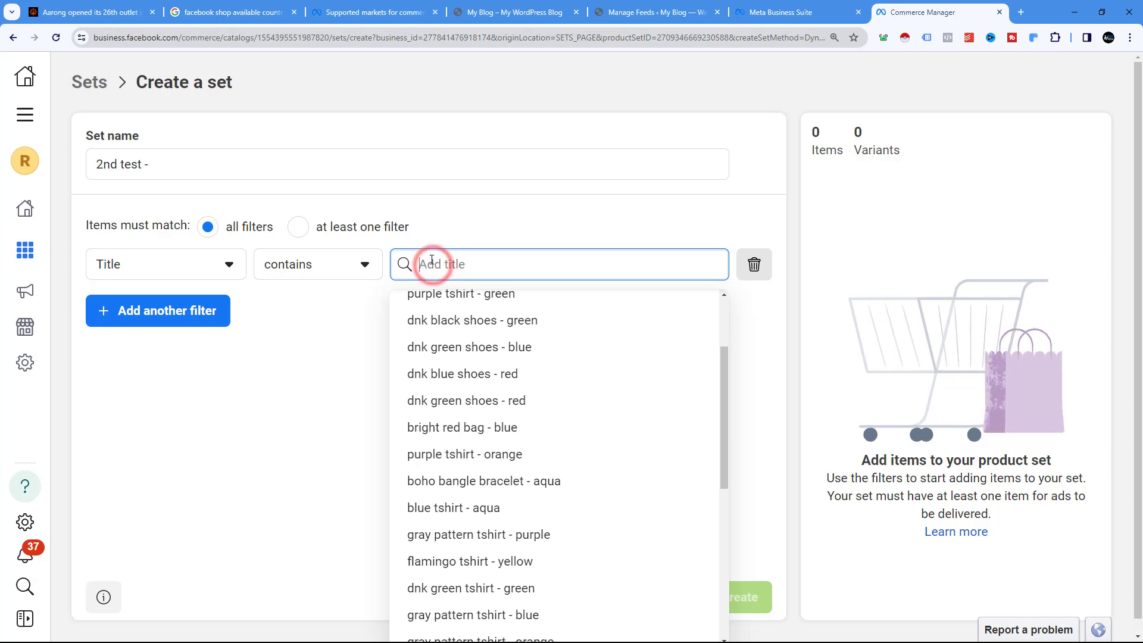
type("blue")
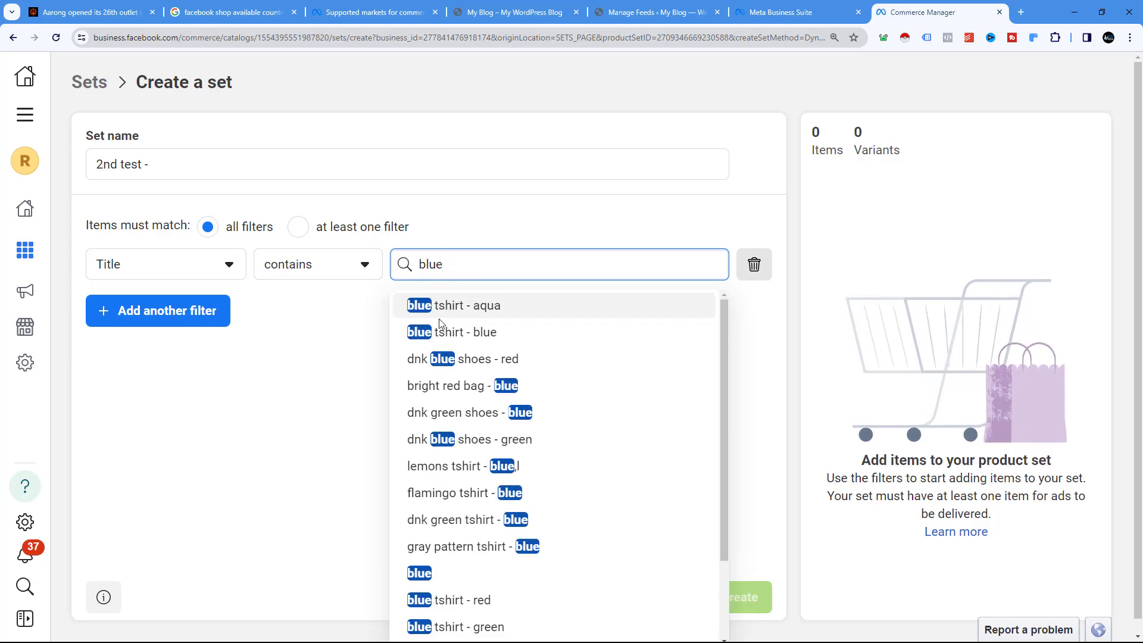
left_click(429, 577)
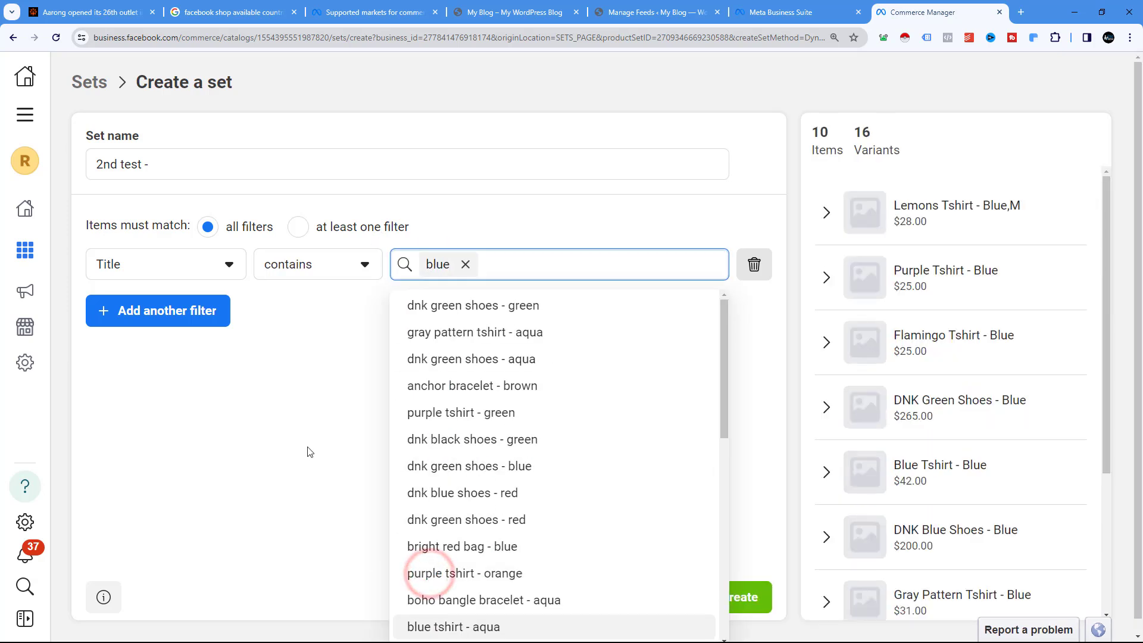
left_click(307, 448)
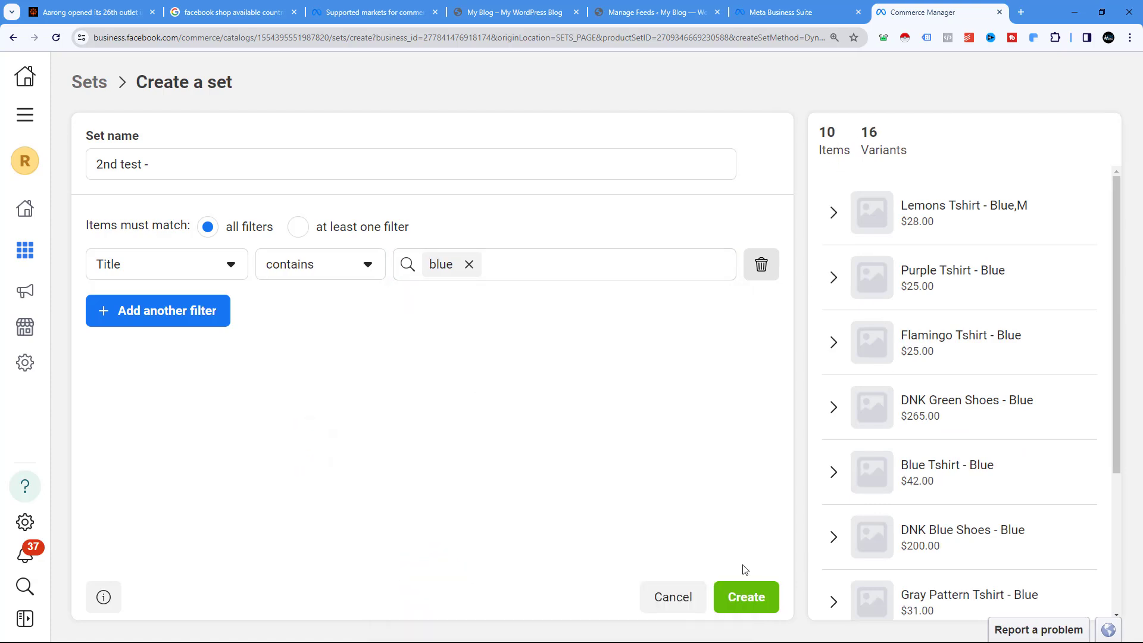
left_click(742, 598)
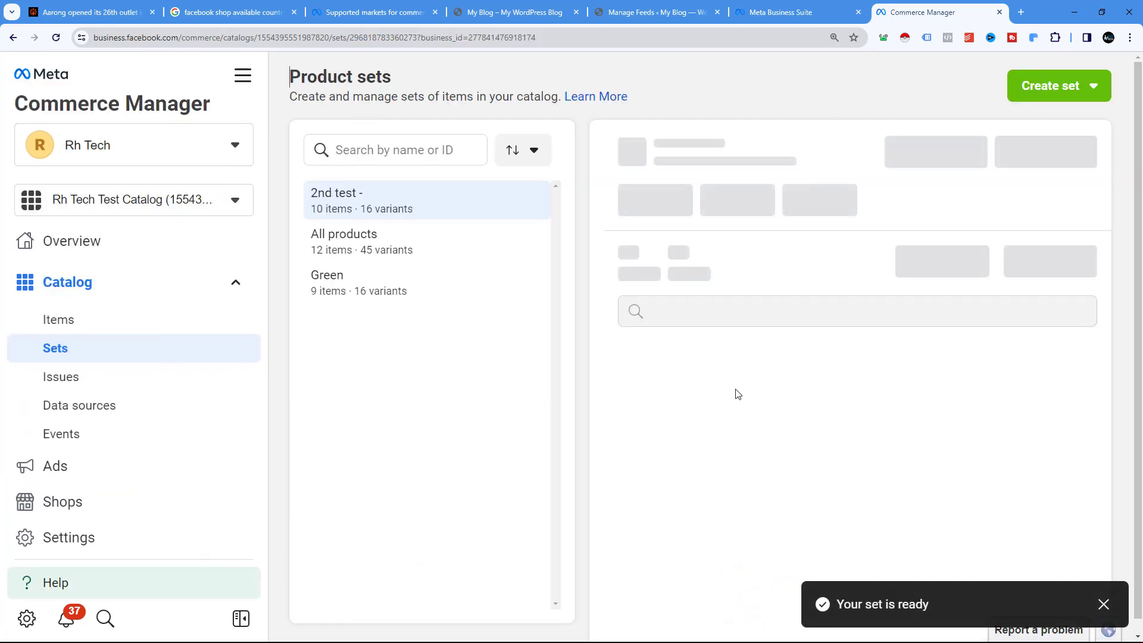
Step: Look through the items and variants in the "2nd test -" set, then open the catalog's item list
left_click(362, 195)
left_click(619, 261)
double_click(620, 261)
scroll(768, 398, "down", 5)
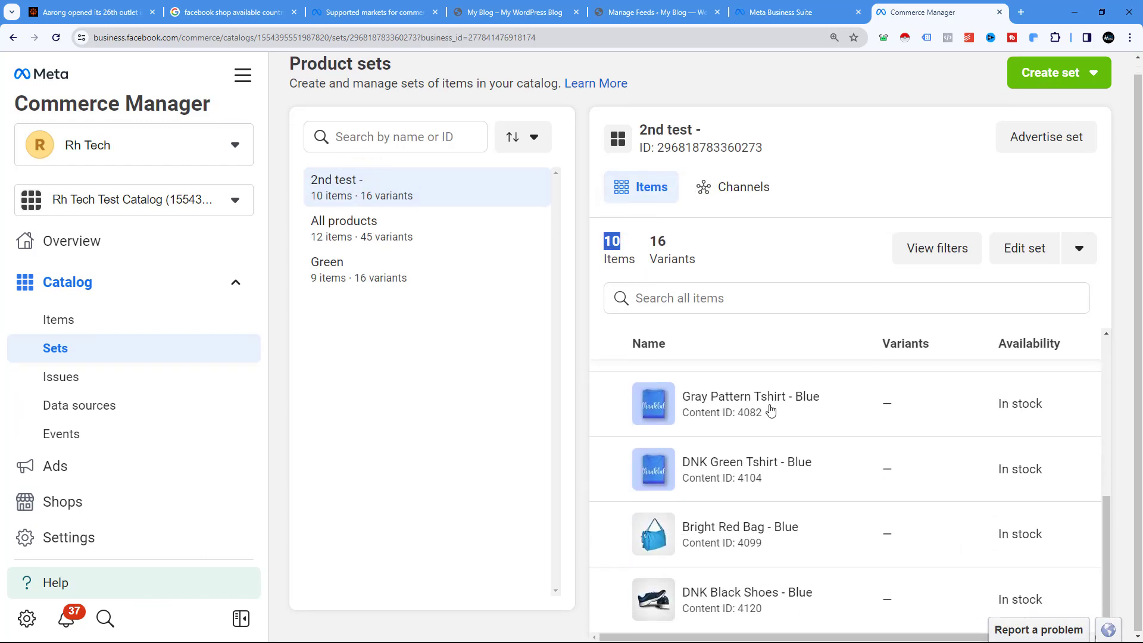
scroll(770, 407, "up", 5)
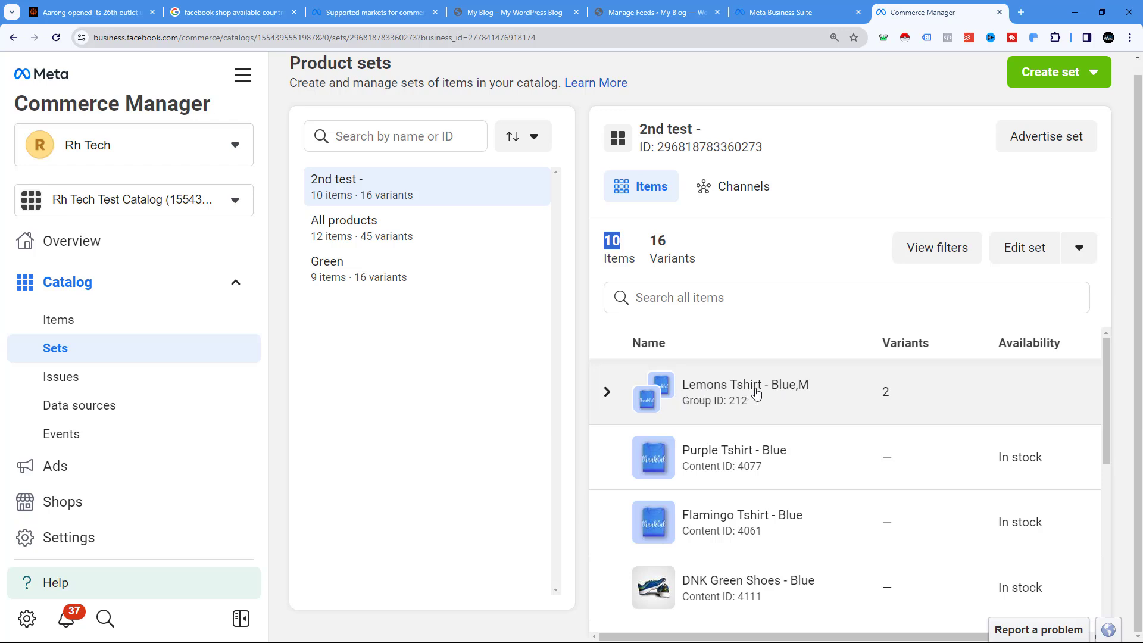
scroll(756, 393, "down", 2)
scroll(762, 396, "up", 3)
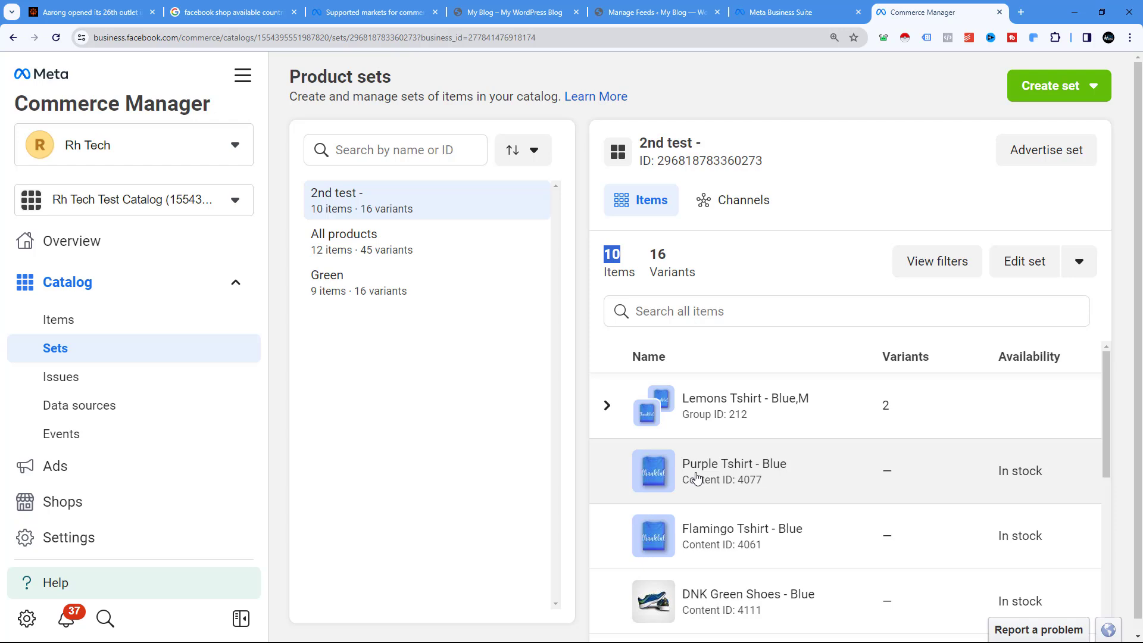
scroll(734, 467, "down", 2)
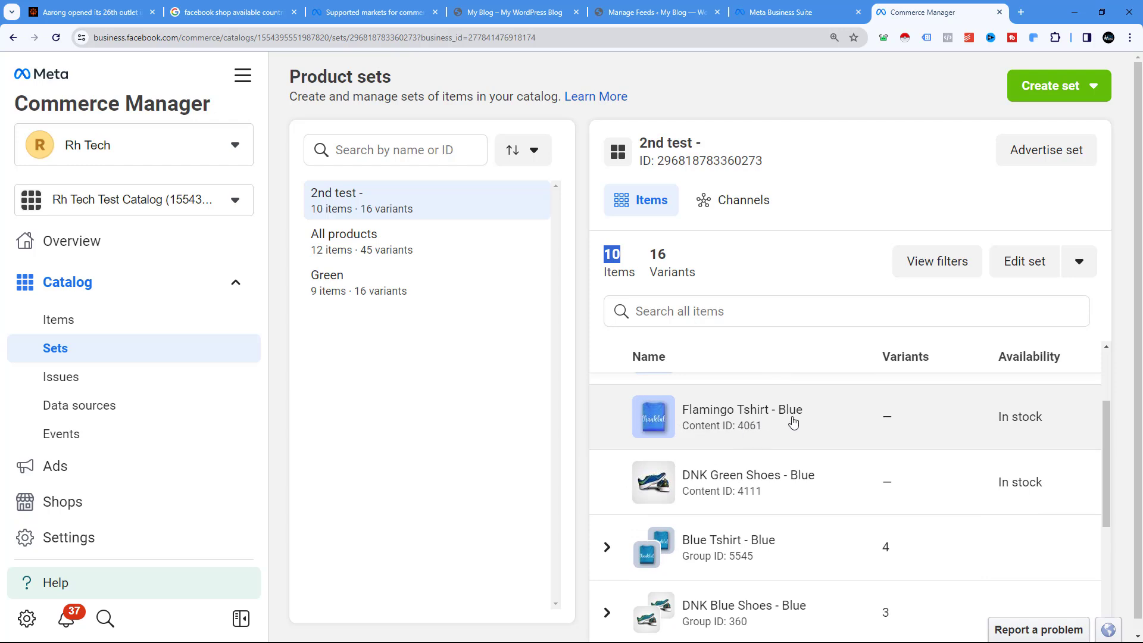
scroll(792, 420, "down", 1)
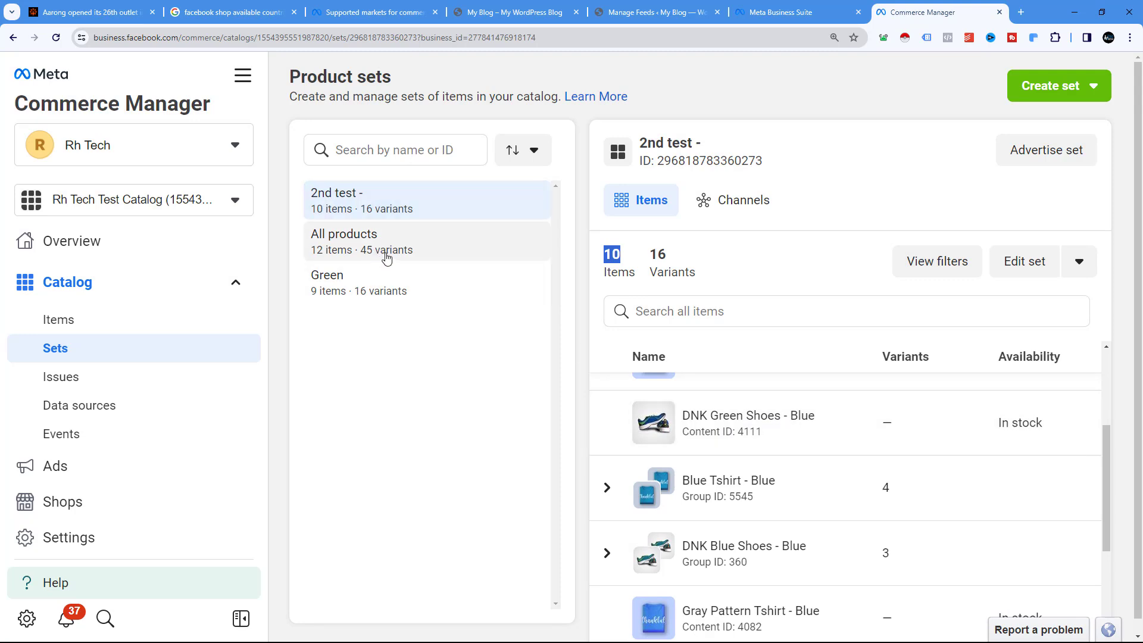
left_click(434, 363)
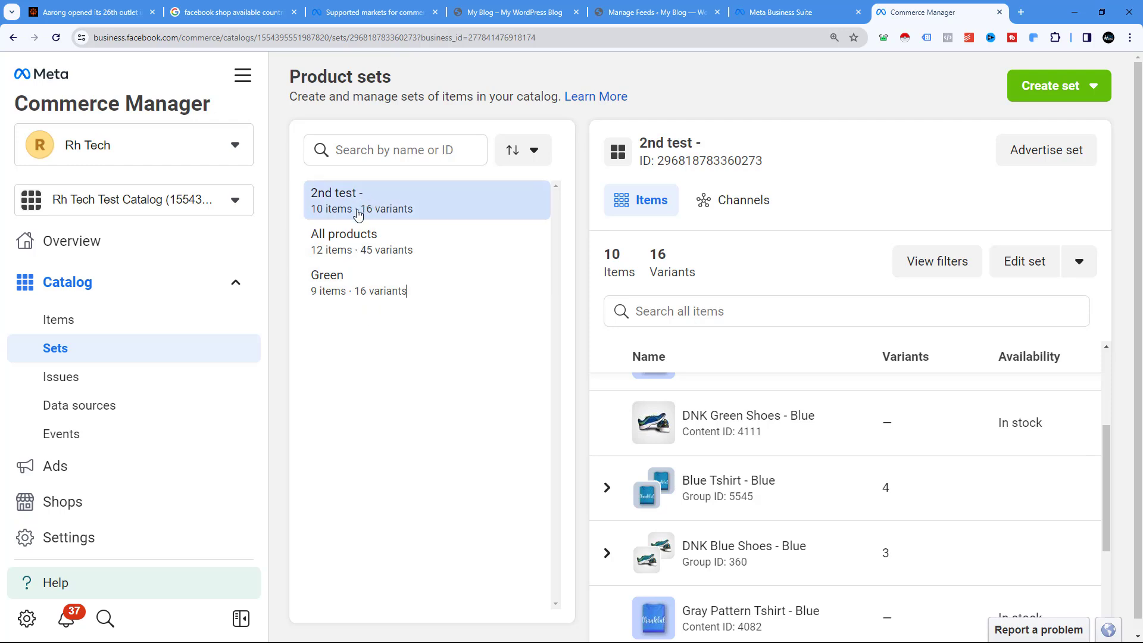
left_click(128, 324)
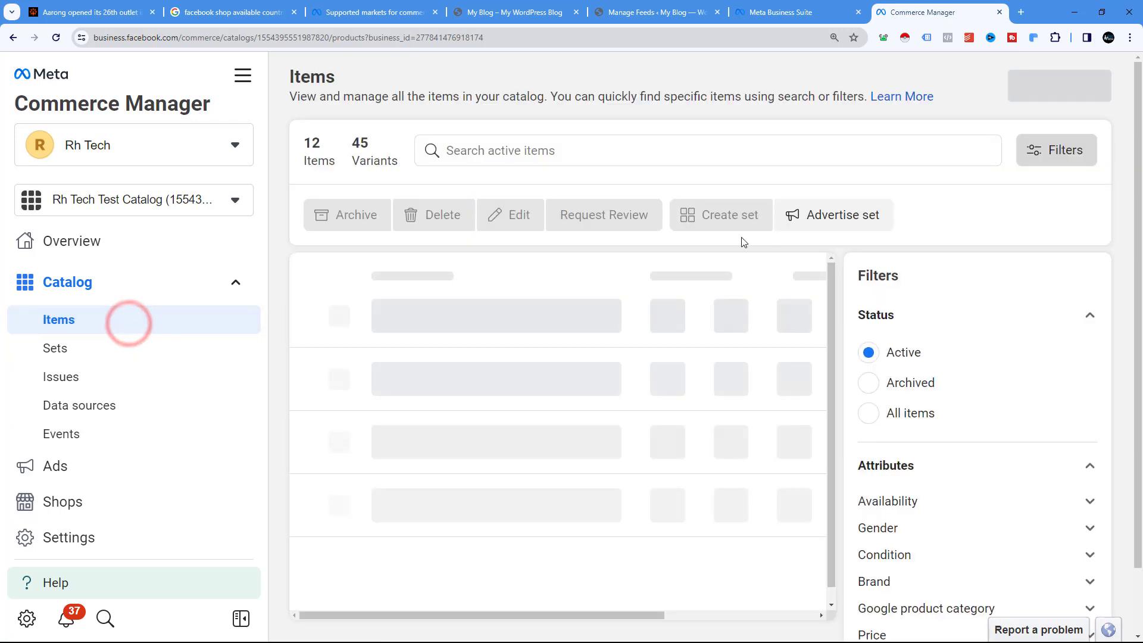